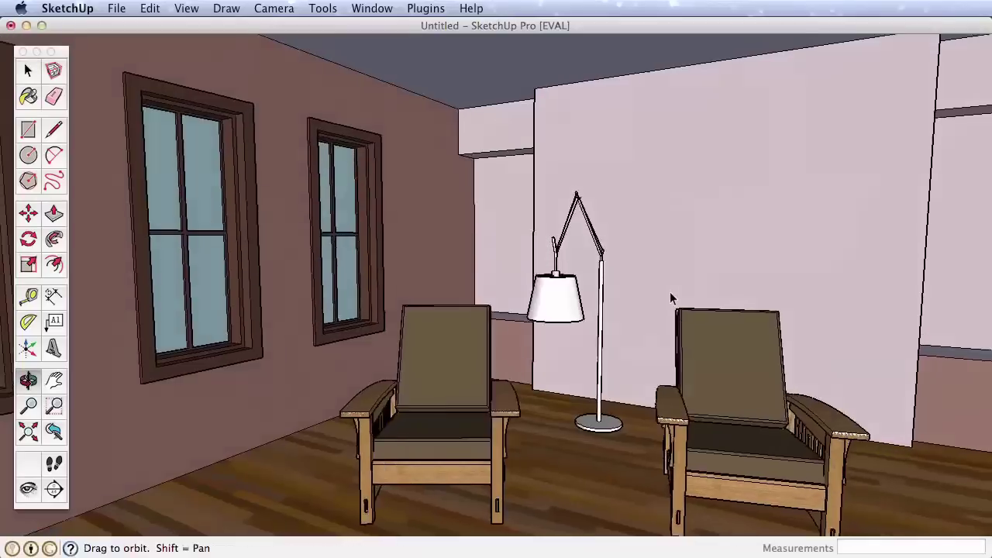
- Draw a 16' by 20' floor rectangle starting at the origin
mouse_move(671, 299)
mouse_down()
mouse_move(582, 317)
mouse_move(580, 291)
mouse_move(616, 277)
mouse_move(671, 276)
mouse_move(610, 280)
mouse_up()
key(space)
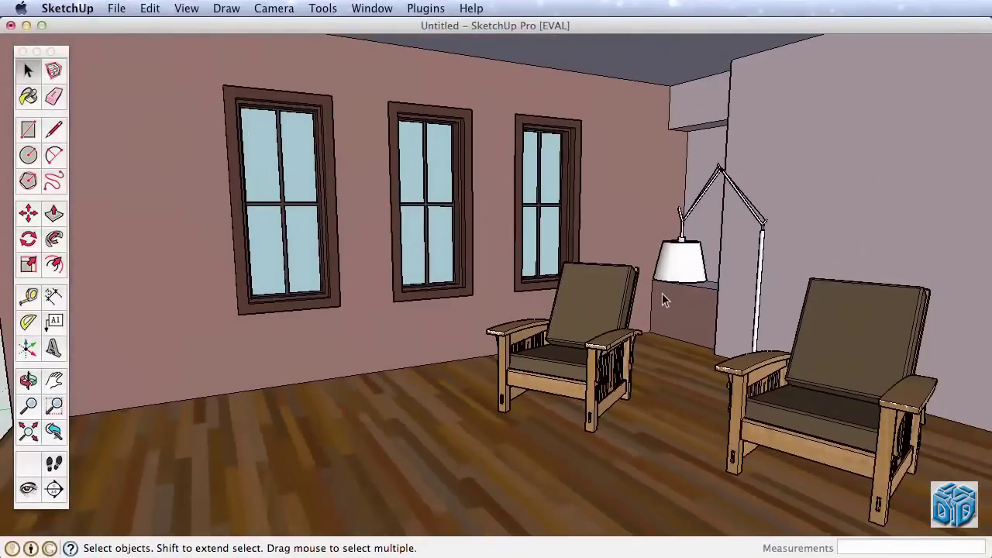
key(o)
drag(662, 293, 680, 276)
key(space)
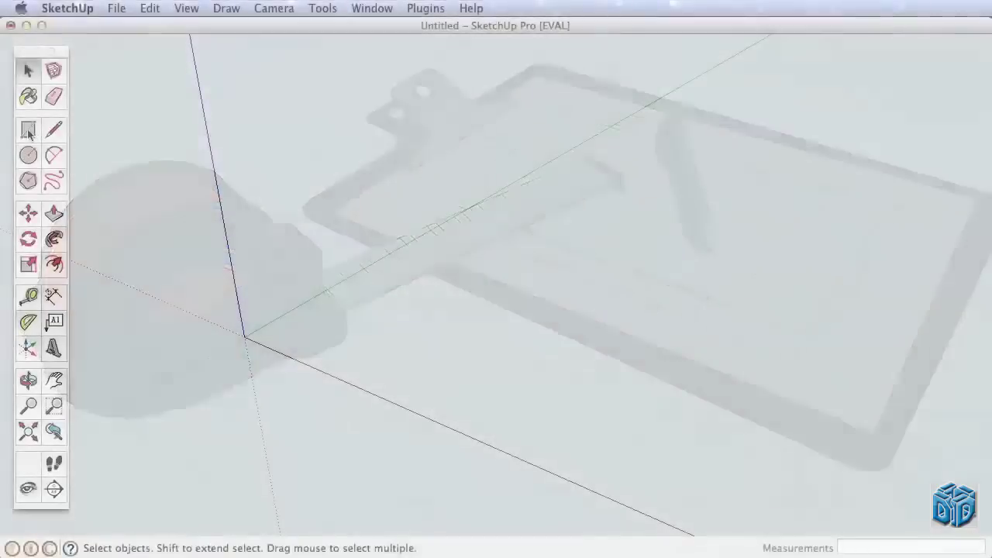
click(27, 130)
click(277, 337)
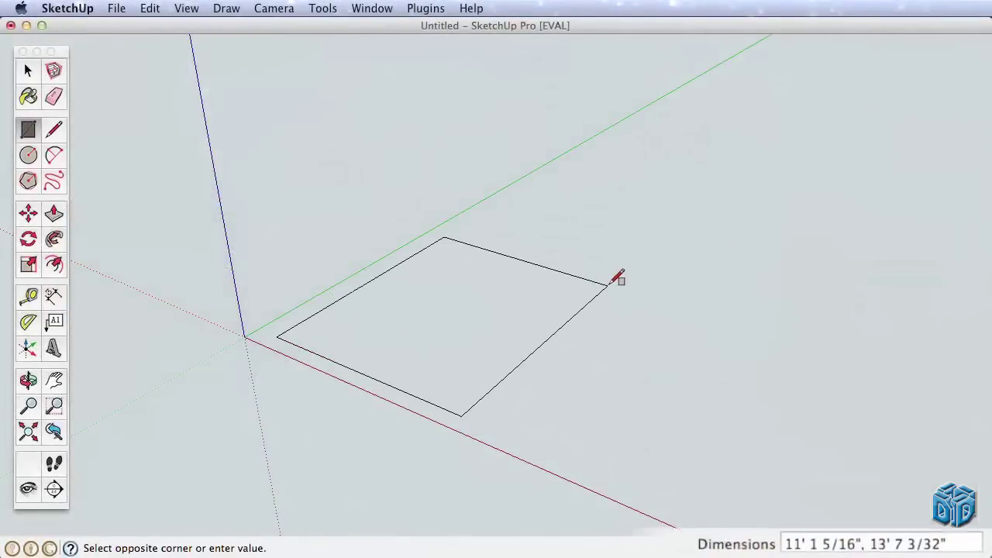
text(16',20)
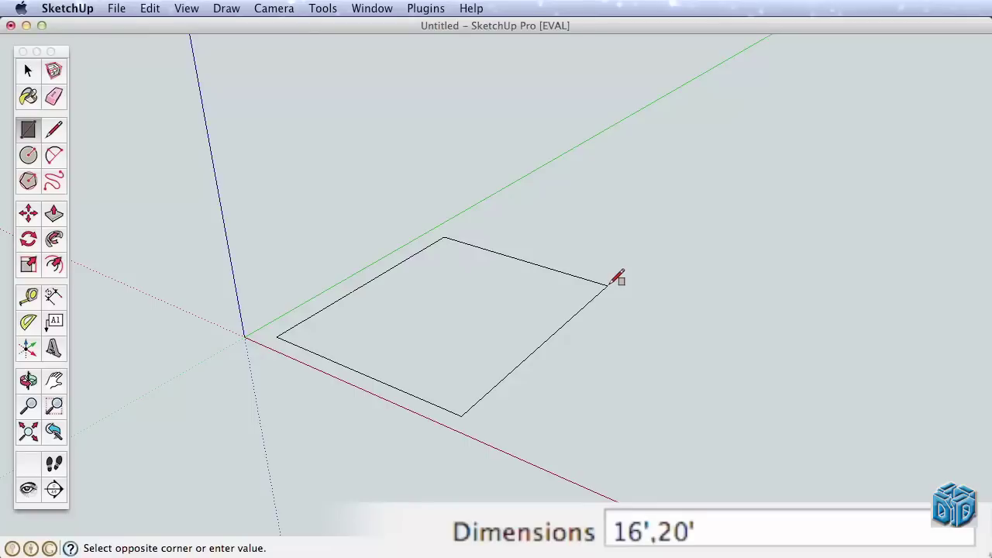
key(Return)
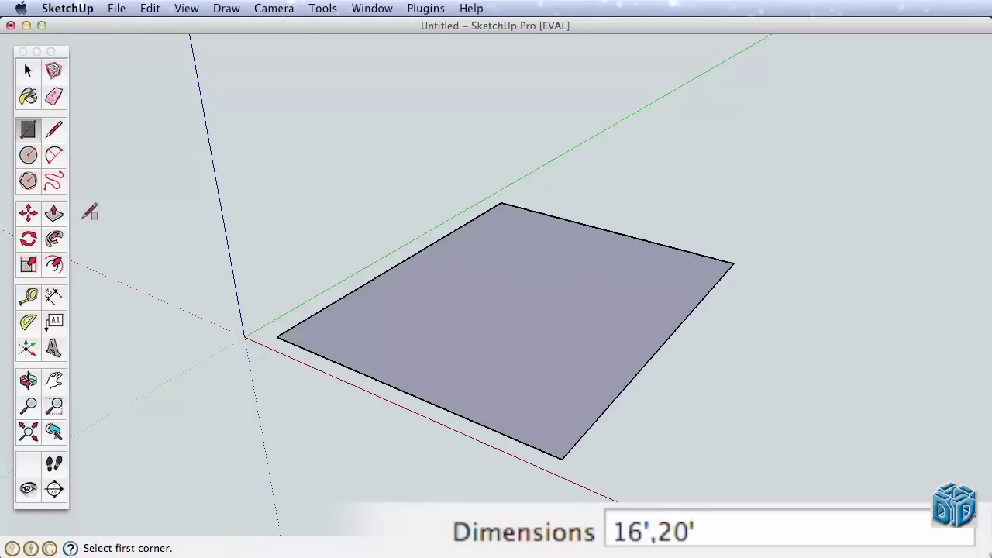
- Push/pull the floor face up 9' into a solid box
key(p)
click(391, 329)
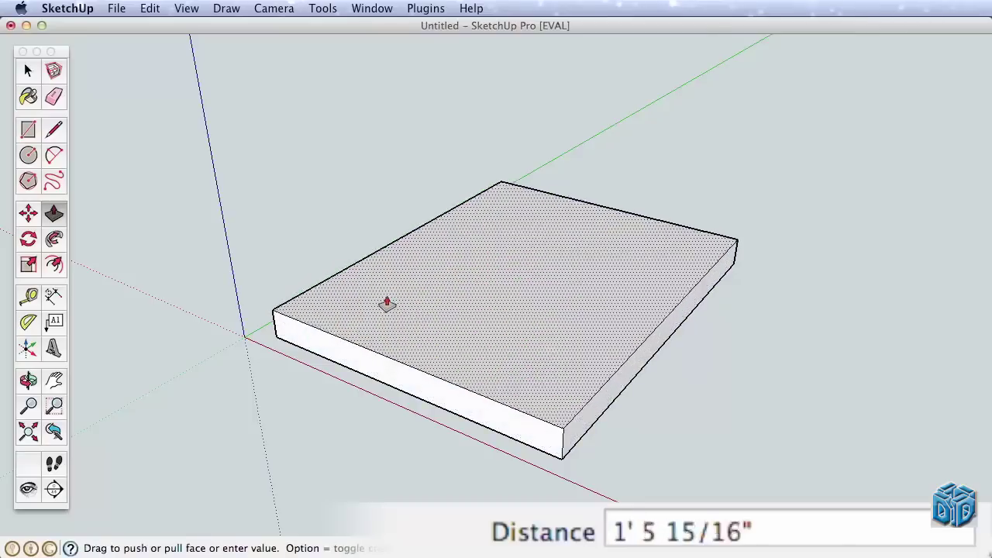
text(9')
key(Return)
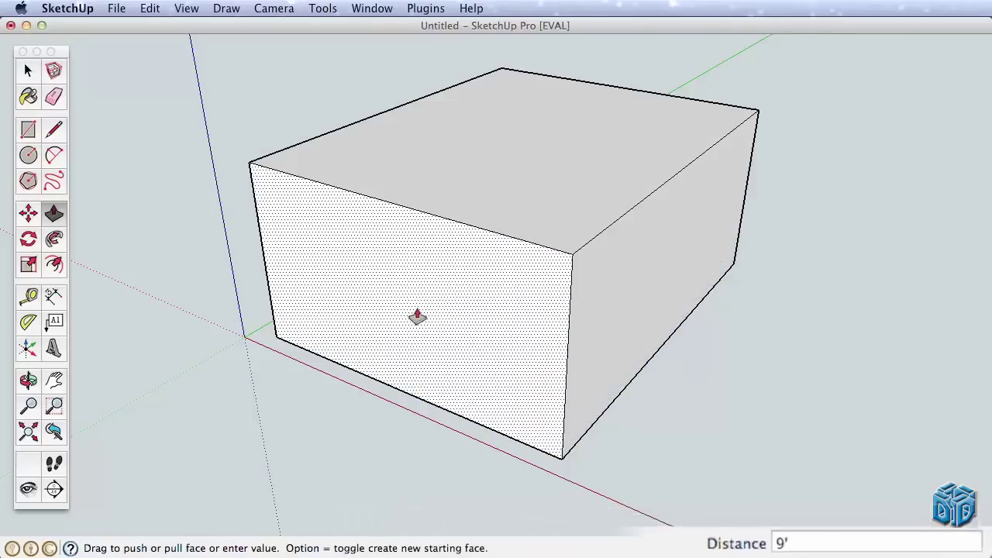
mouse_move(414, 316)
shift+middle_down()
mouse_move(422, 316)
mouse_move(414, 328)
shift+middle_up()
middle_drag(513, 365, 483, 286)
- Erase the front corner edge to delete both front walls, then orbit to face the back wall
scroll(492, 264, up, 5)
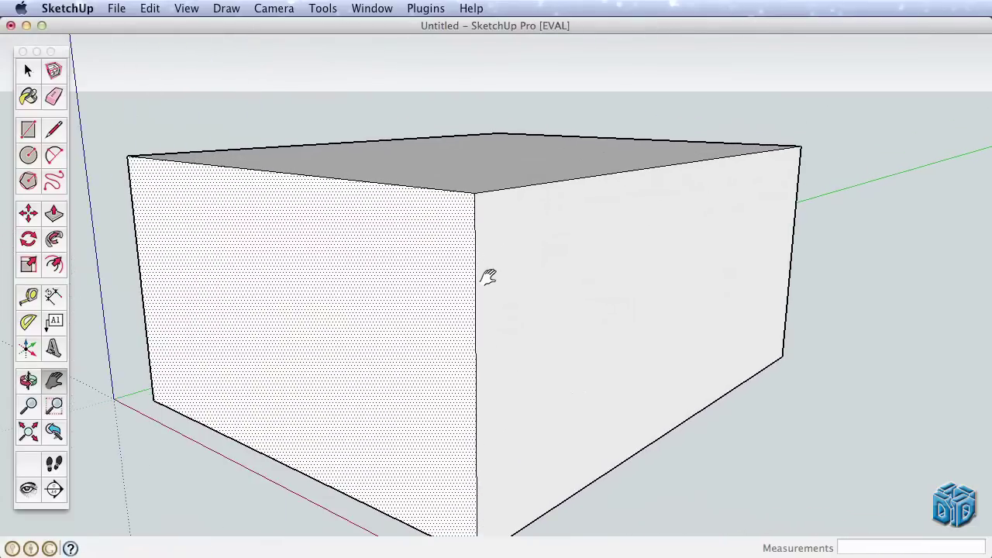
click(53, 96)
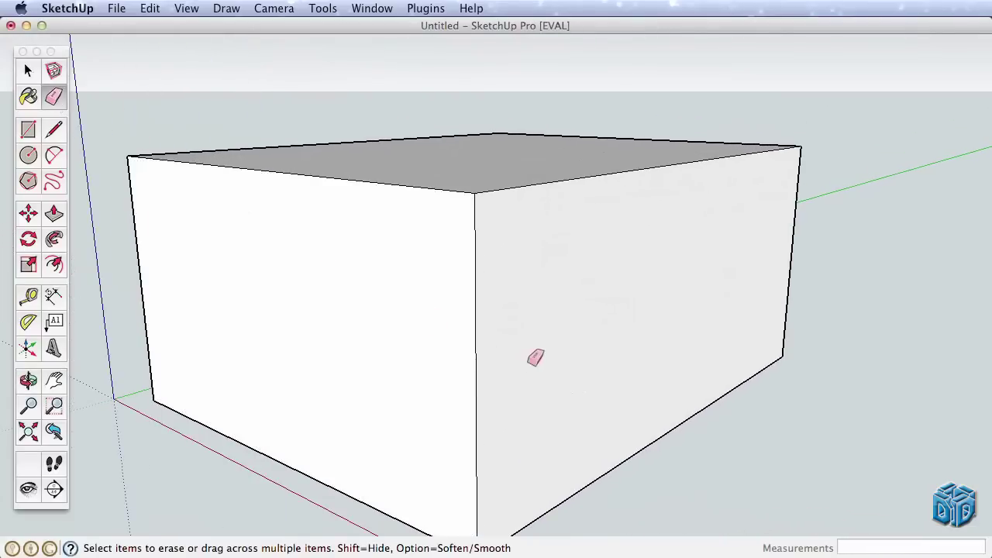
click(477, 335)
mouse_move(512, 381)
middle_down()
mouse_move(516, 401)
mouse_move(524, 350)
mouse_move(553, 328)
mouse_move(644, 331)
mouse_move(465, 320)
mouse_move(308, 348)
mouse_move(332, 359)
mouse_move(643, 375)
mouse_move(594, 394)
mouse_move(578, 348)
middle_up()
key(e)
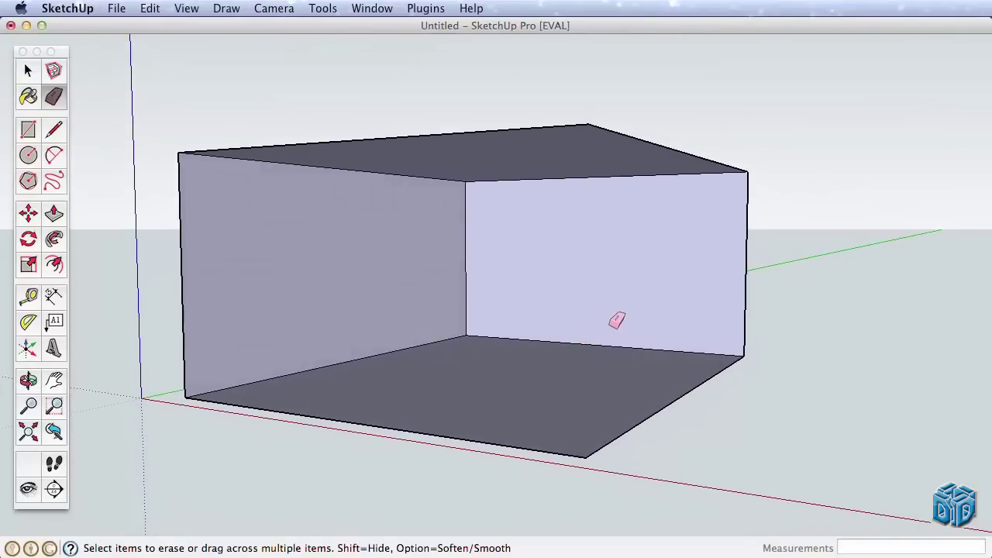
scroll(700, 222, up, 6)
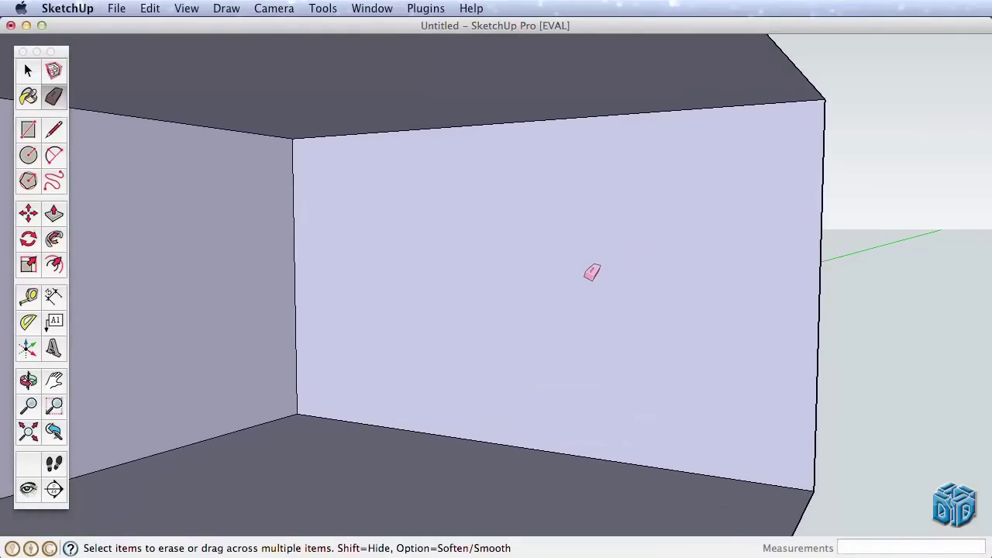
middle_drag(592, 272, 634, 265)
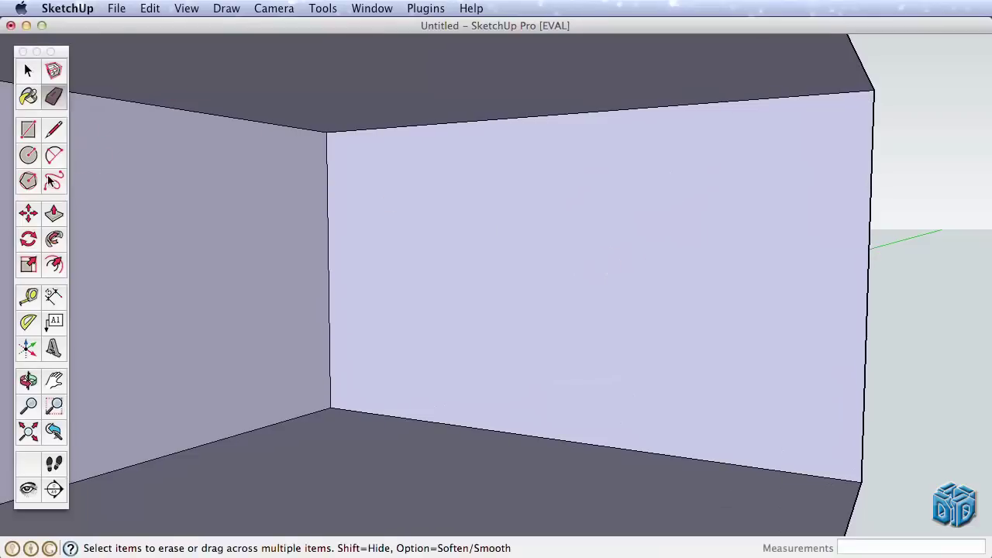
click(28, 296)
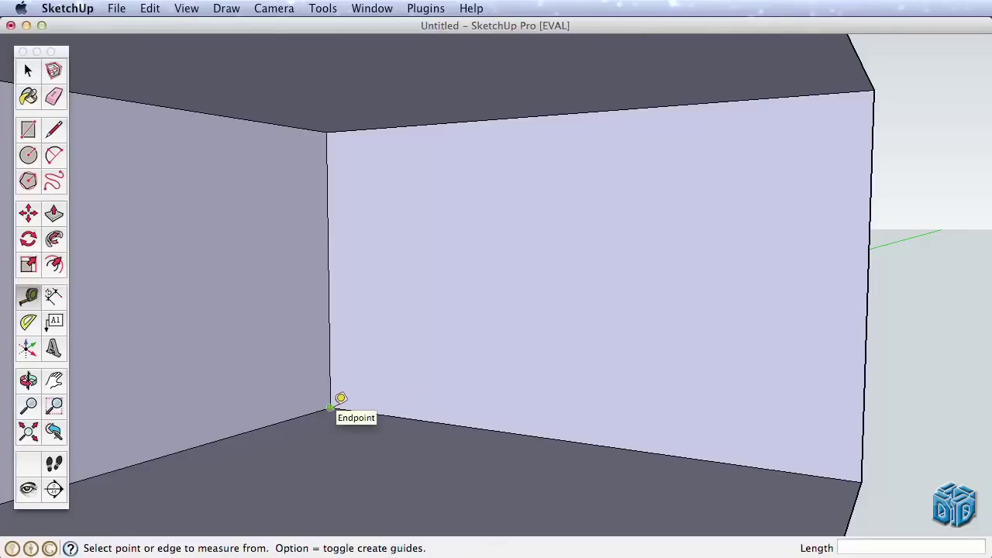
- Place vertical guides 40" in from the back wall's left and right edges
click(329, 317)
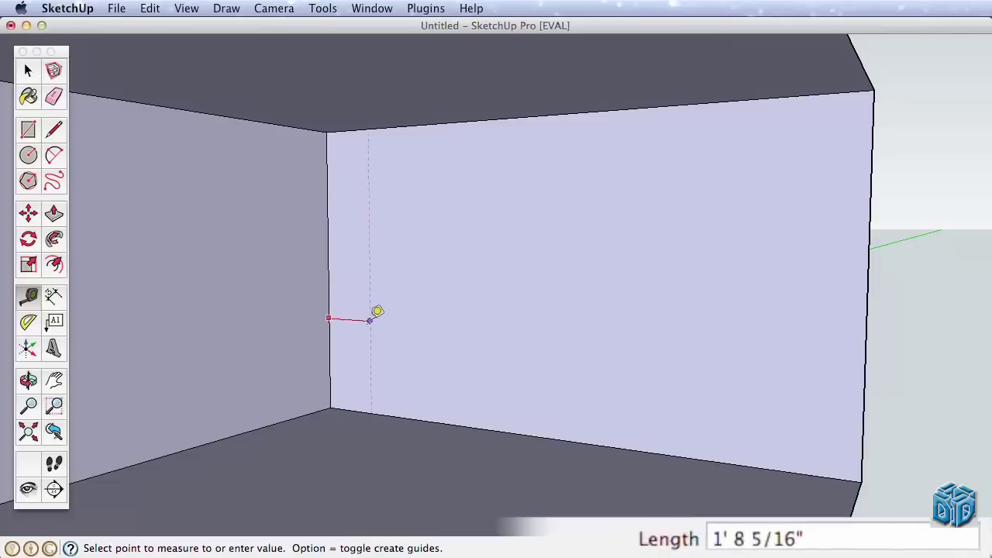
text(40)
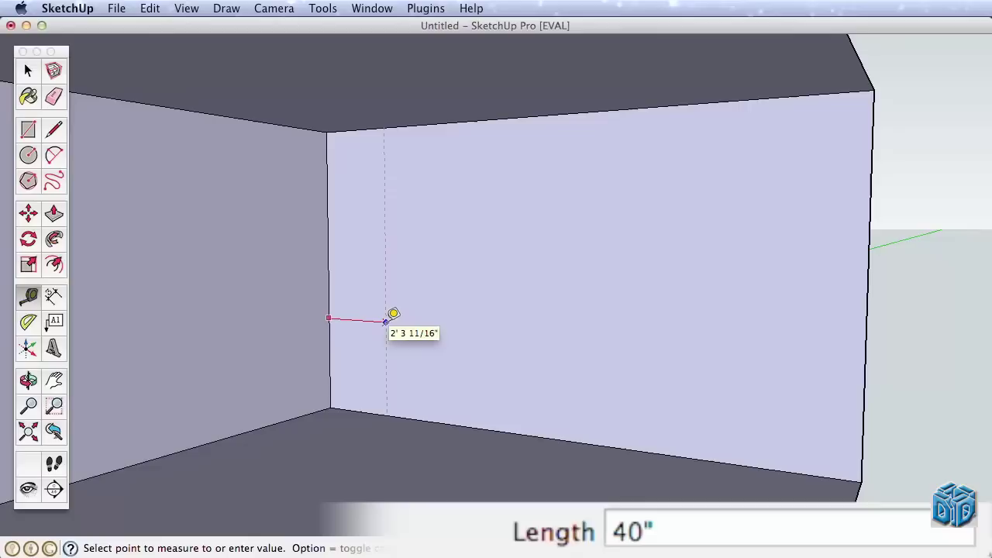
key(Return)
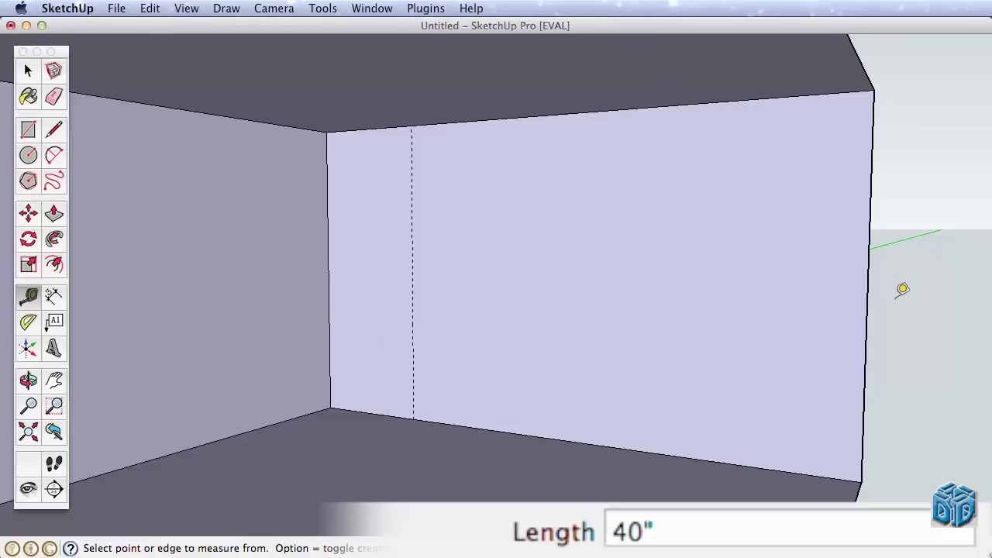
click(868, 304)
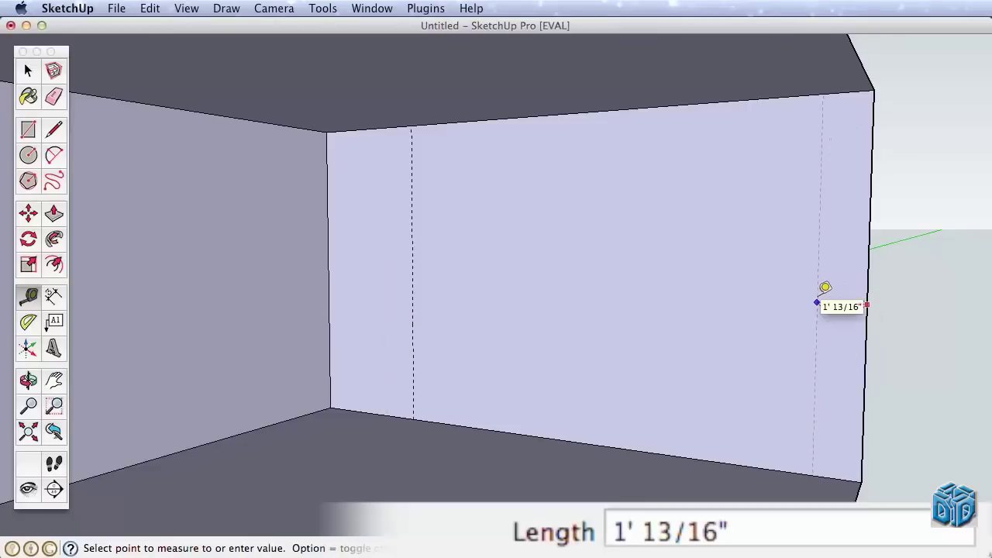
text(40")
key(Return)
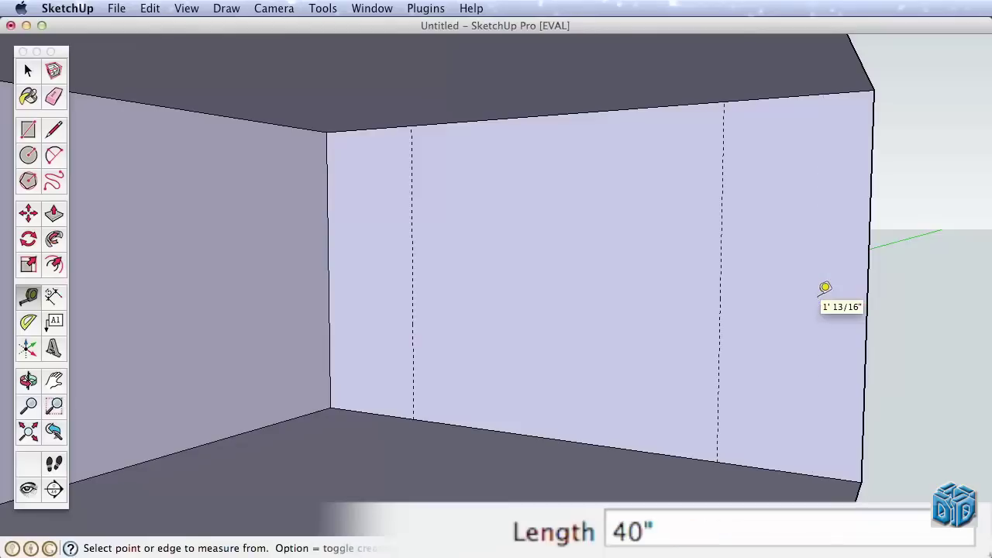
- Place horizontal guides 24" above the floor and 18" below the ceiling
click(585, 440)
text(24")
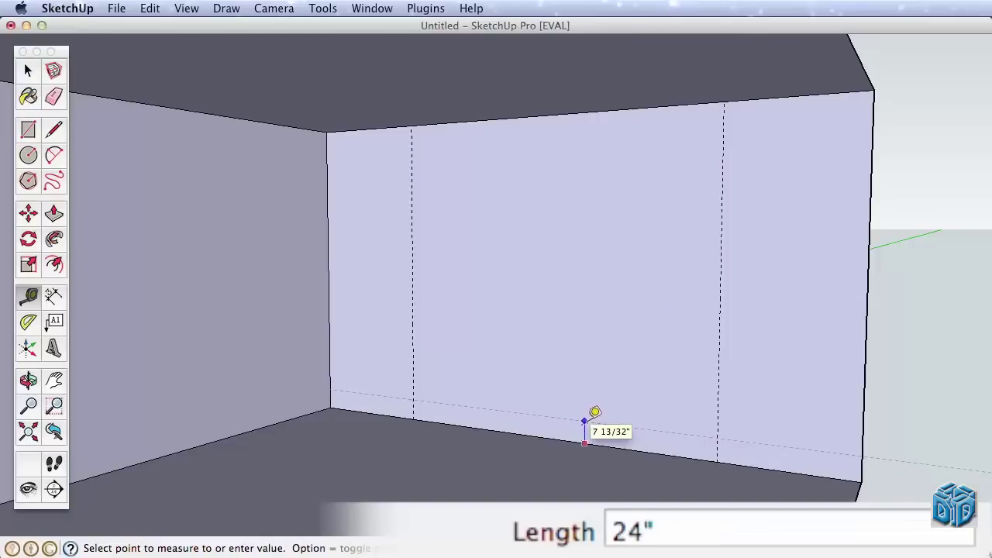
key(Return)
click(623, 105)
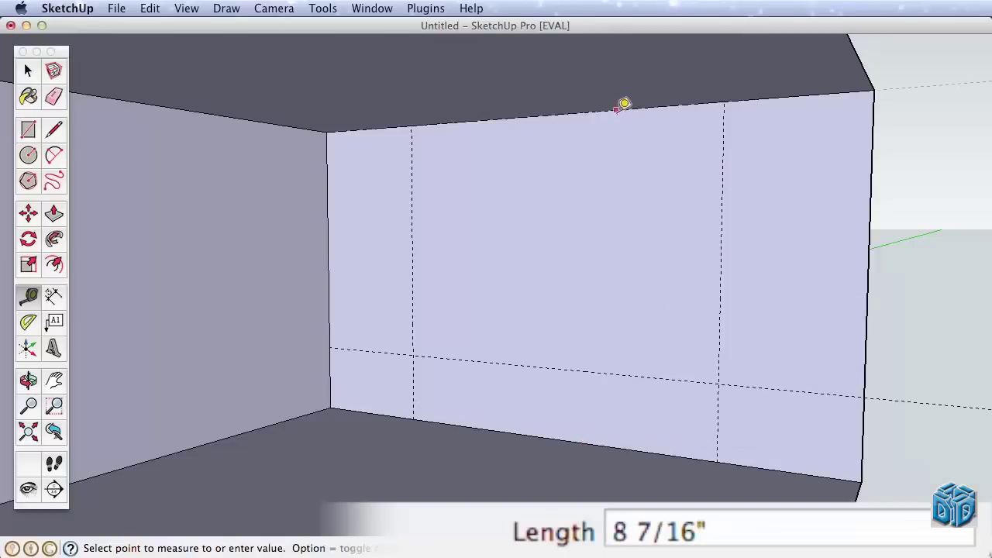
text(18)
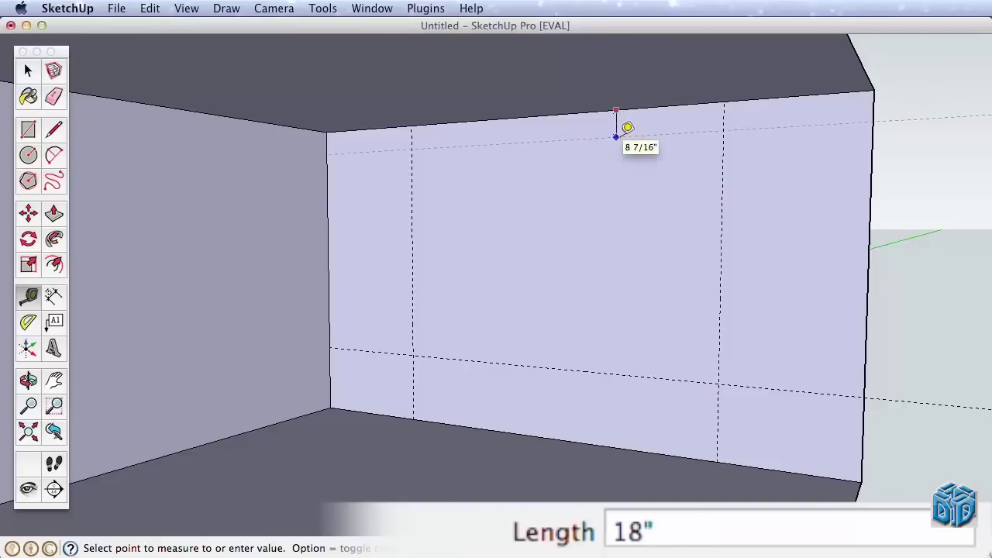
key(Return)
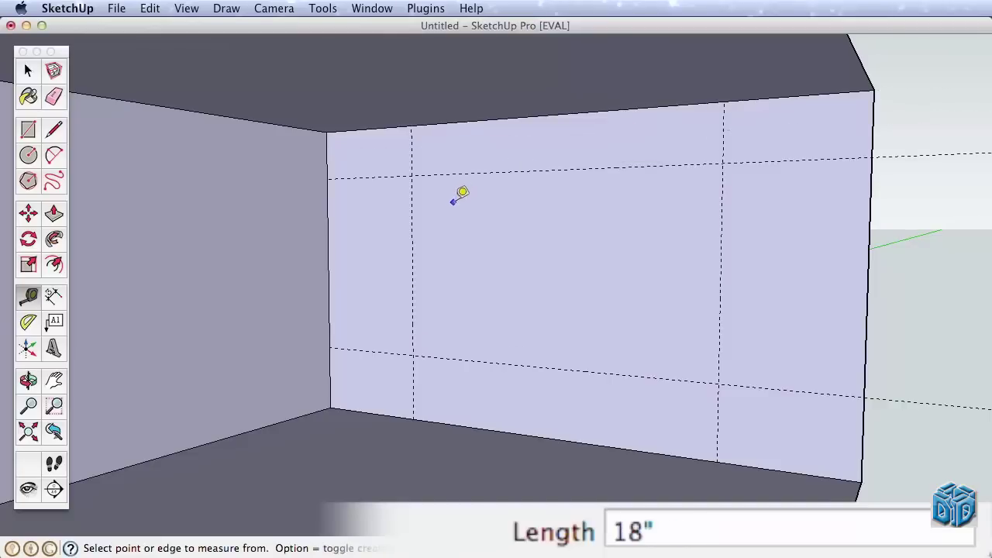
- Trace a left panel, a central floor-to-ceiling panel and a right panel on the back wall along the guides
click(29, 130)
click(327, 178)
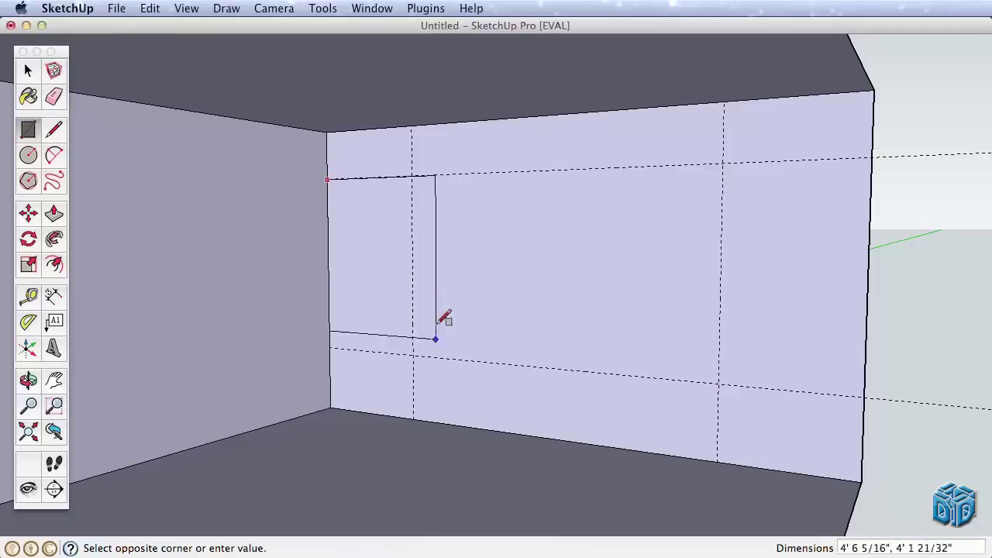
click(413, 354)
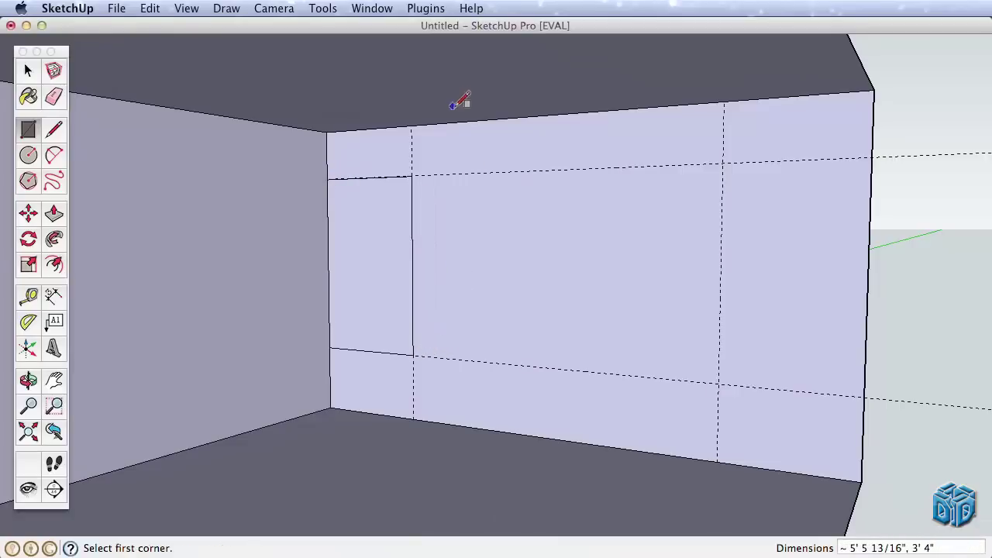
click(410, 124)
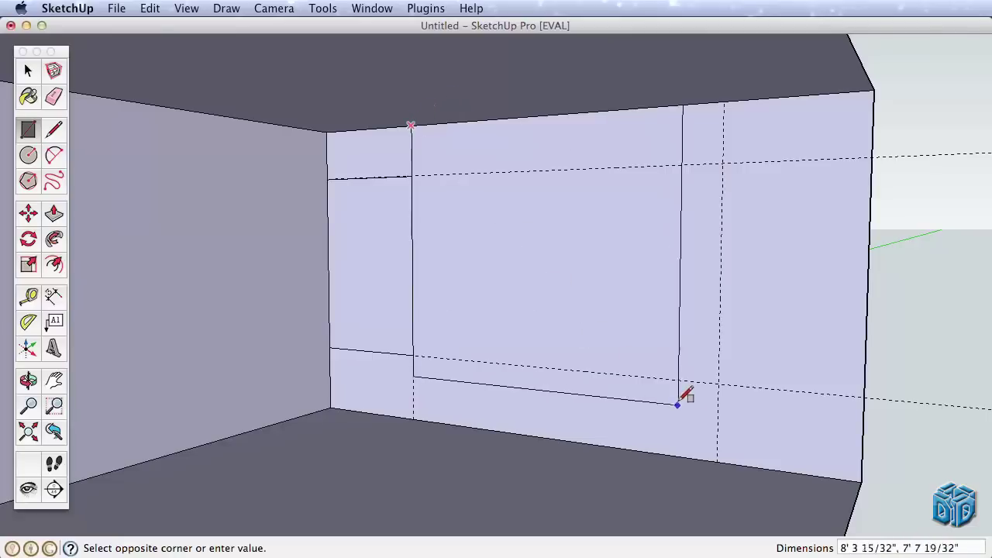
click(716, 461)
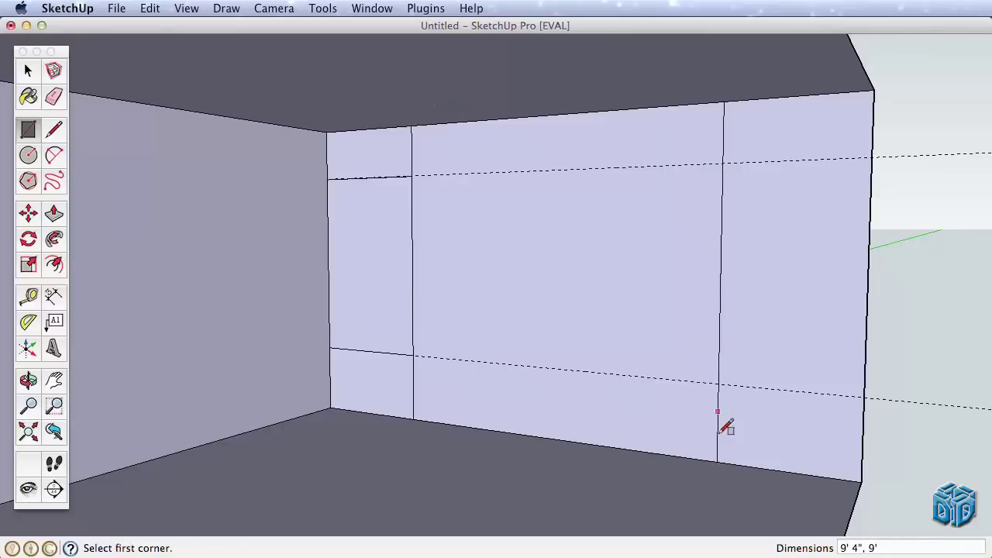
click(723, 161)
click(865, 396)
- Delete all guide lines with Edit > Delete Guides and orbit around the room
click(53, 96)
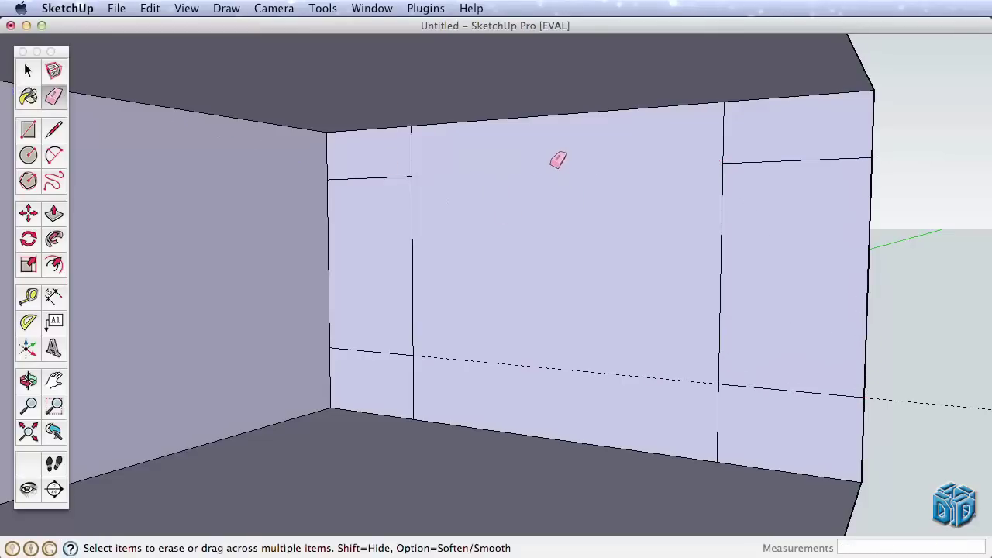
mouse_move(702, 326)
middle_down()
mouse_move(589, 390)
mouse_move(501, 333)
mouse_move(575, 294)
middle_up()
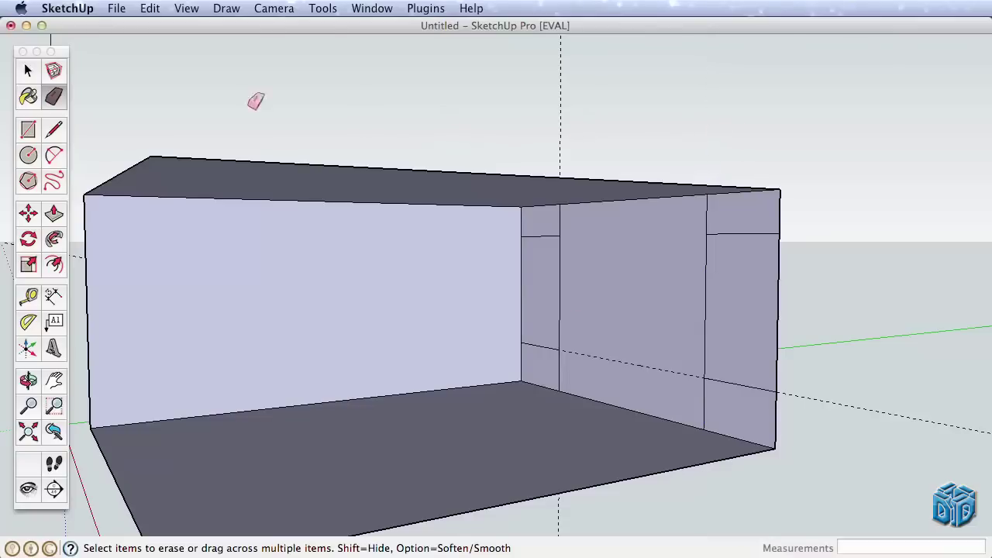
click(147, 9)
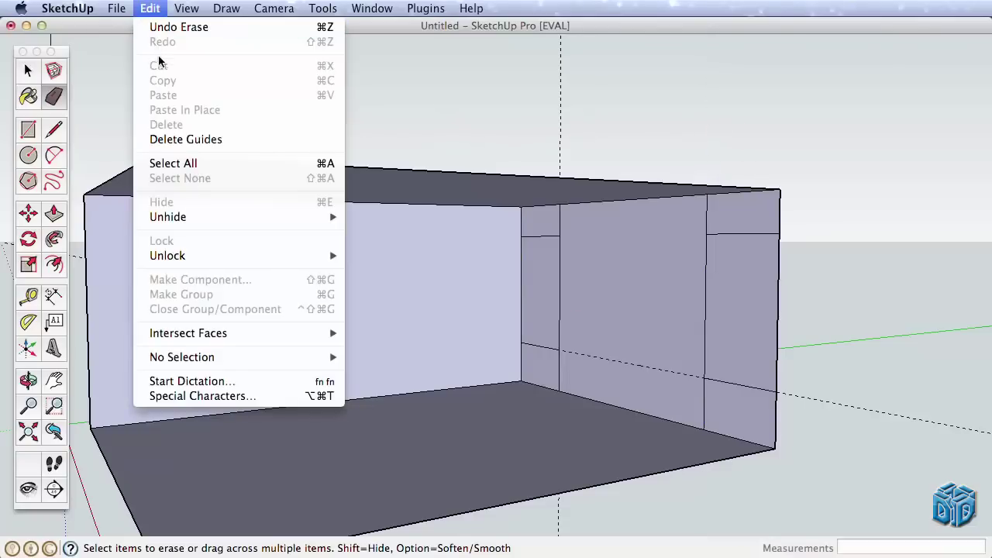
click(223, 140)
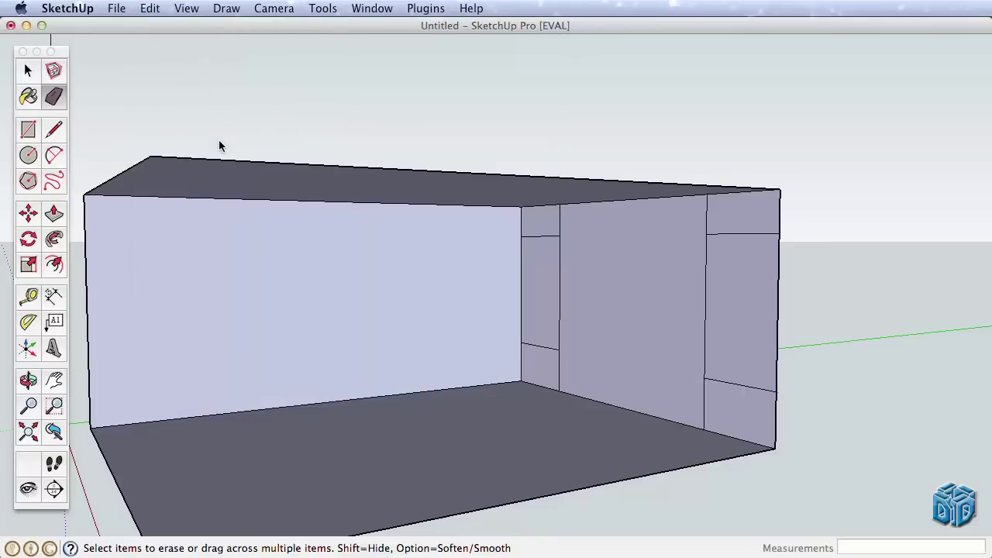
key(o)
drag(562, 320, 587, 334)
middle_drag(587, 335, 664, 317)
scroll(720, 332, up, 6)
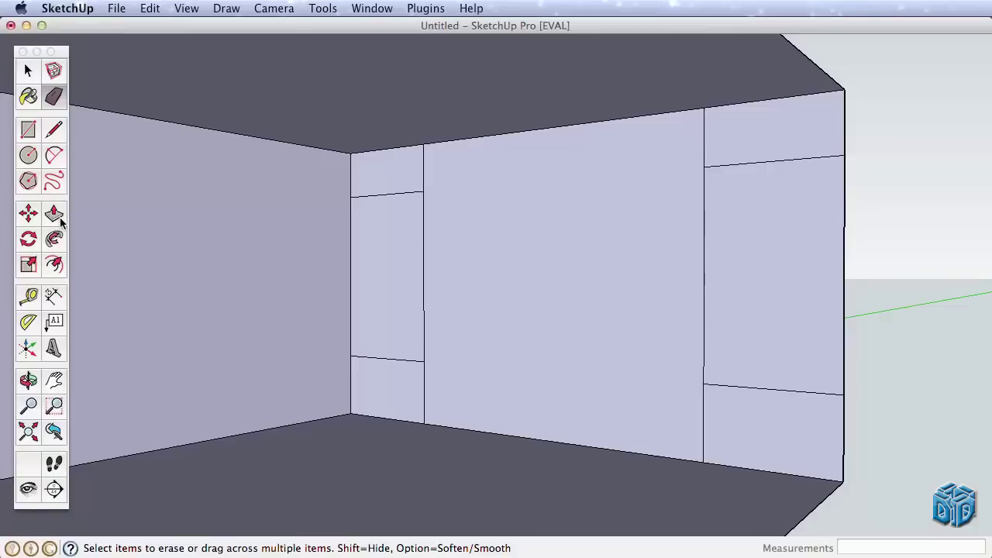
- Pull the central back-wall panel out 24"
click(54, 215)
click(491, 365)
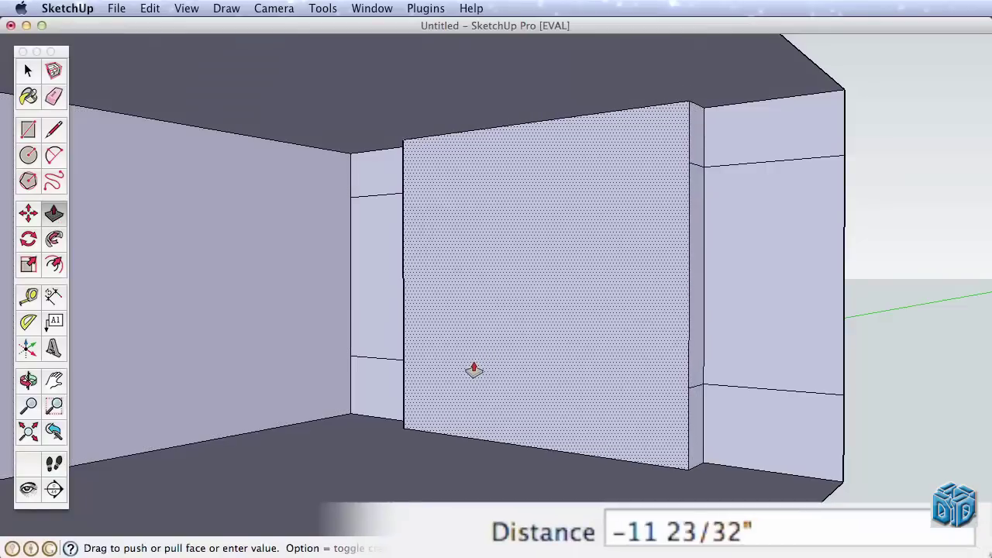
text(24)
key(Return)
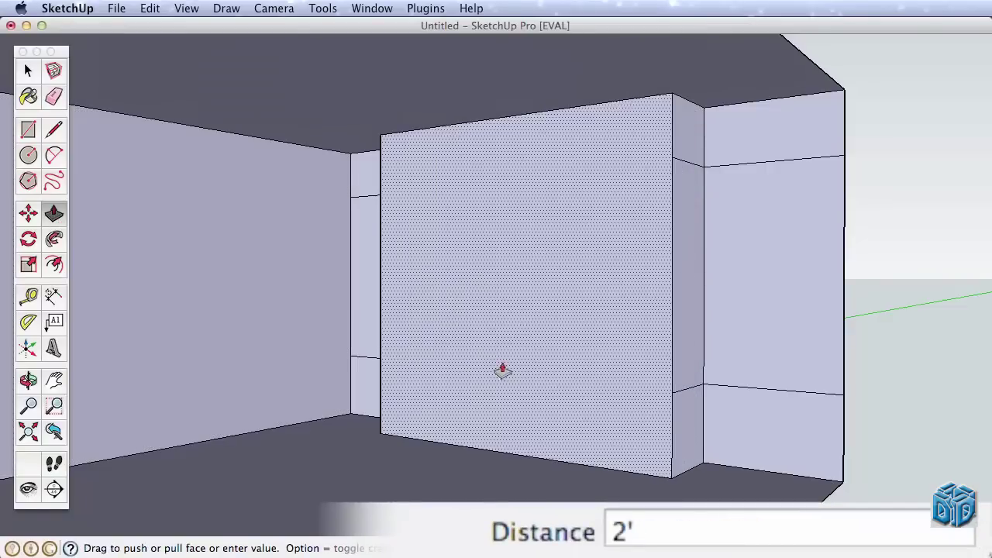
- Extrude the lower-right and lower-left side blocks 18"
click(779, 457)
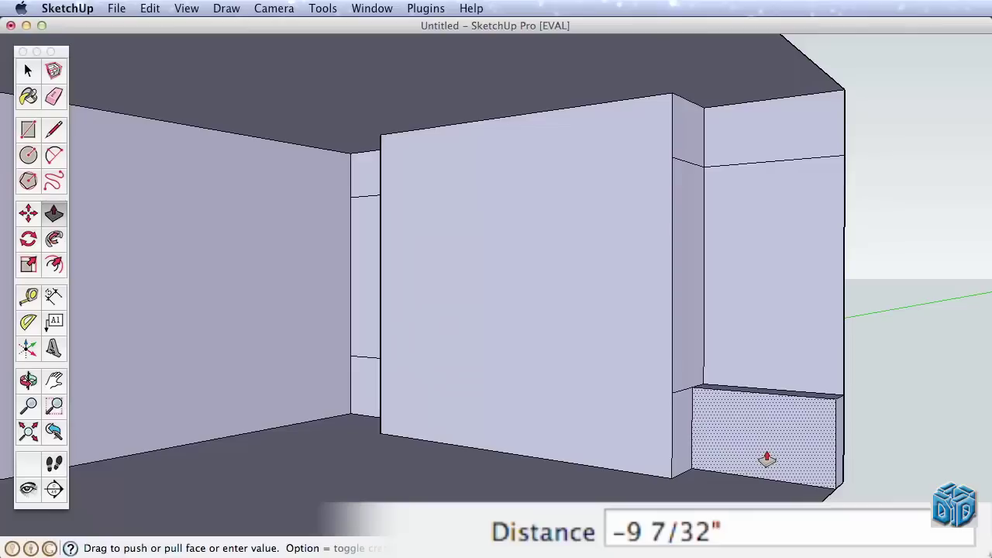
text(18)
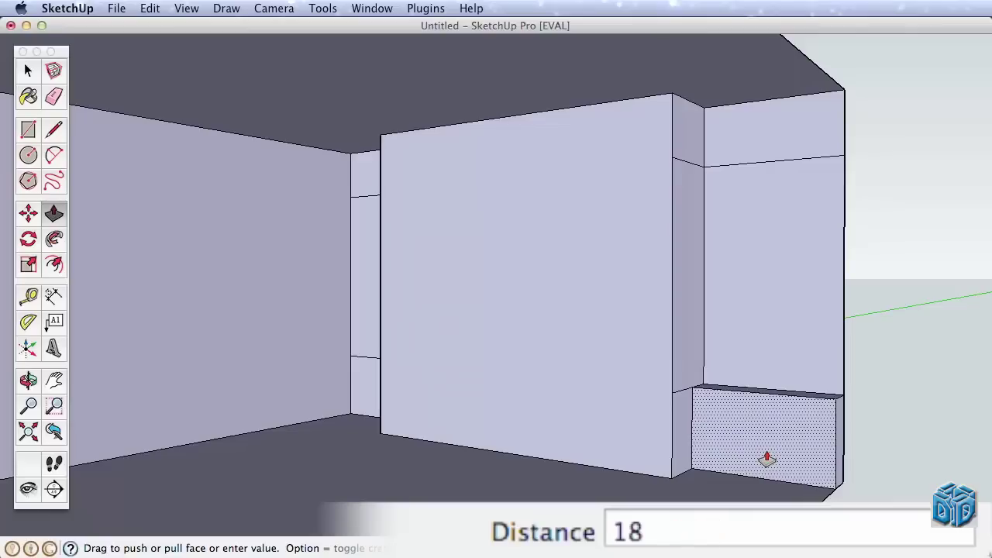
key(Return)
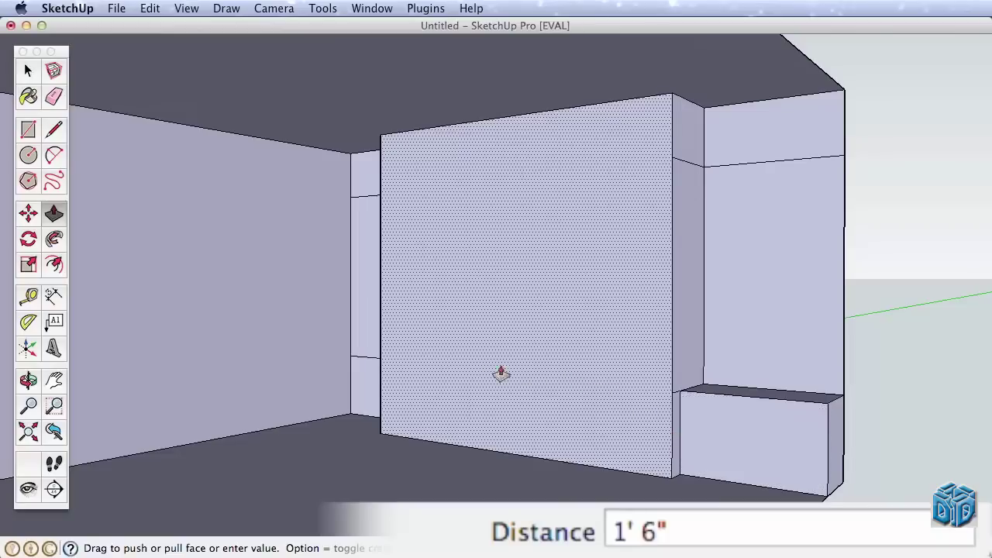
middle_drag(380, 388, 426, 377)
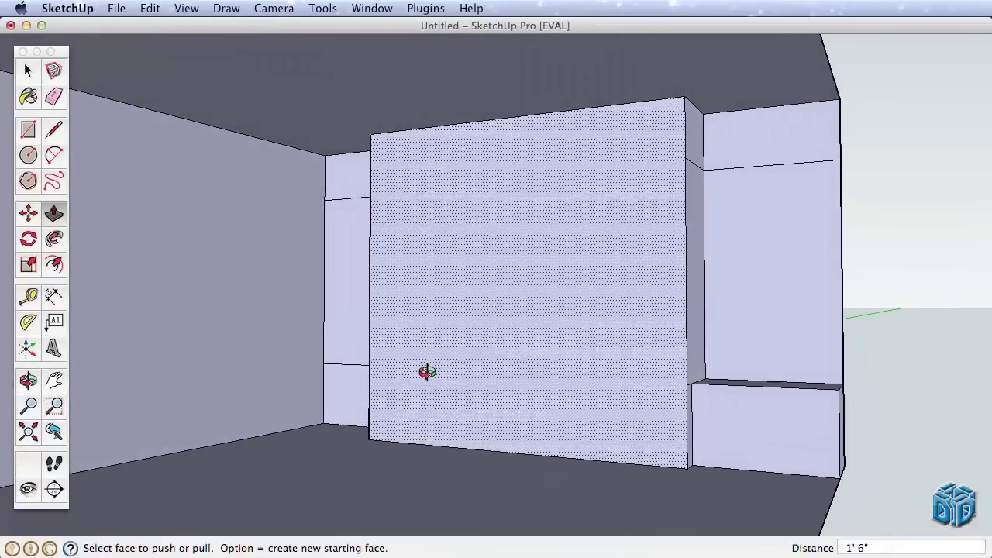
click(342, 410)
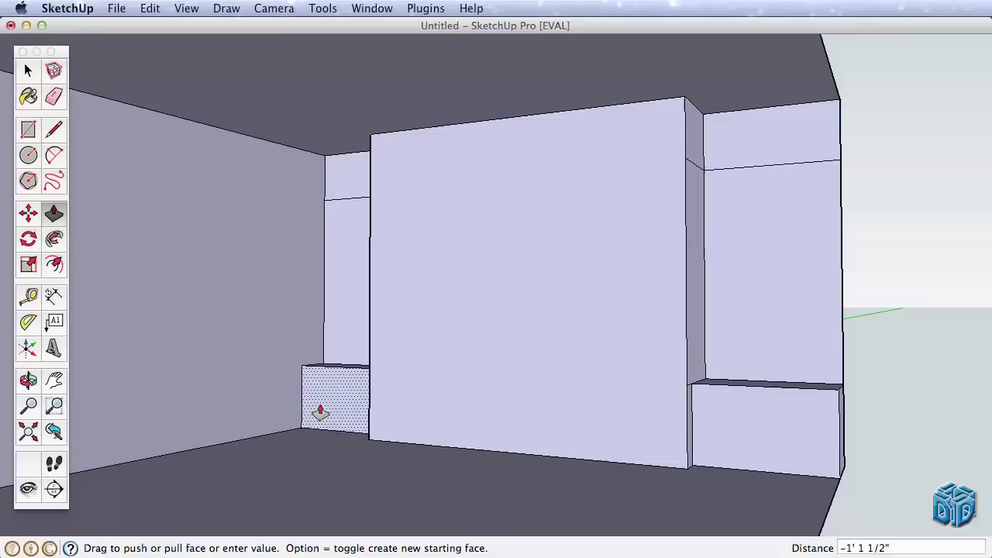
click(398, 375)
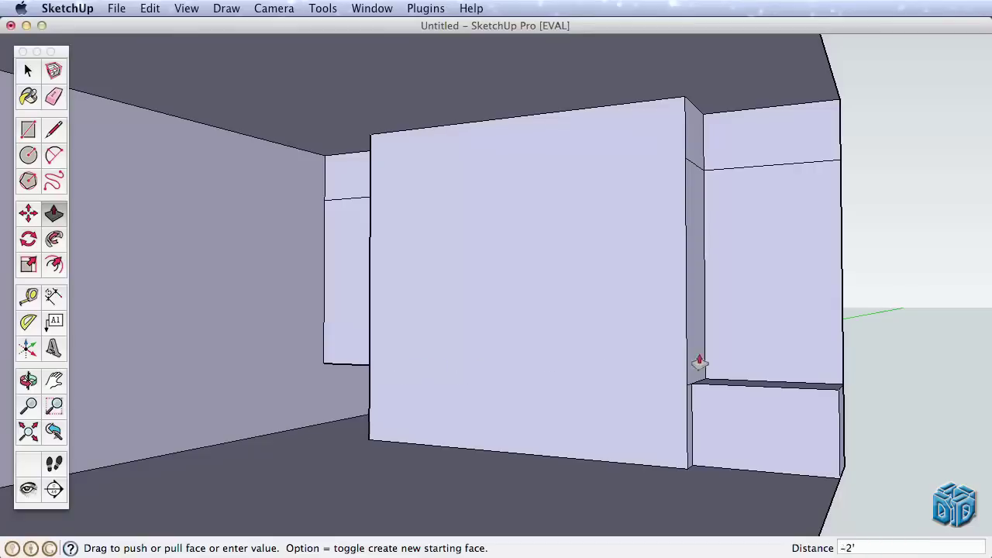
text(-18)
key(Return)
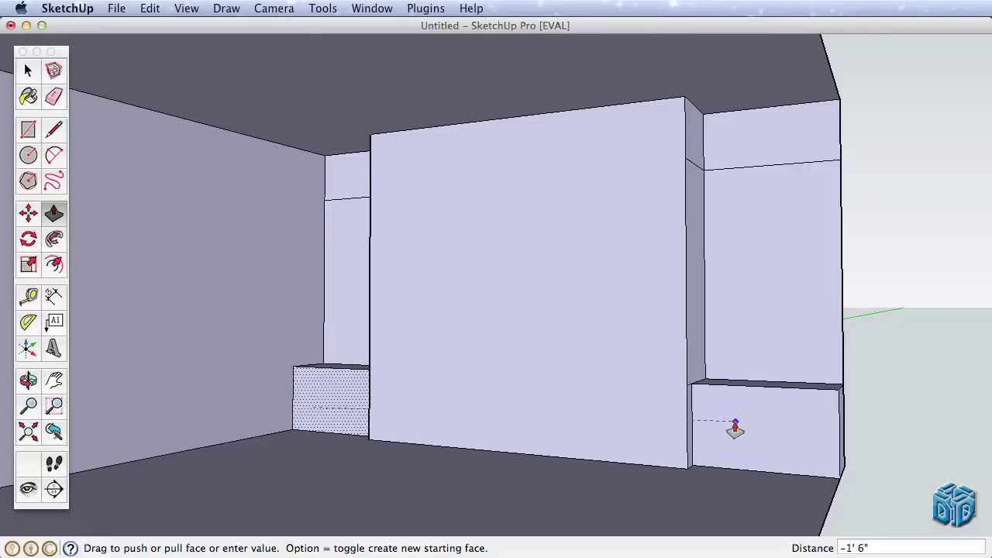
click(734, 431)
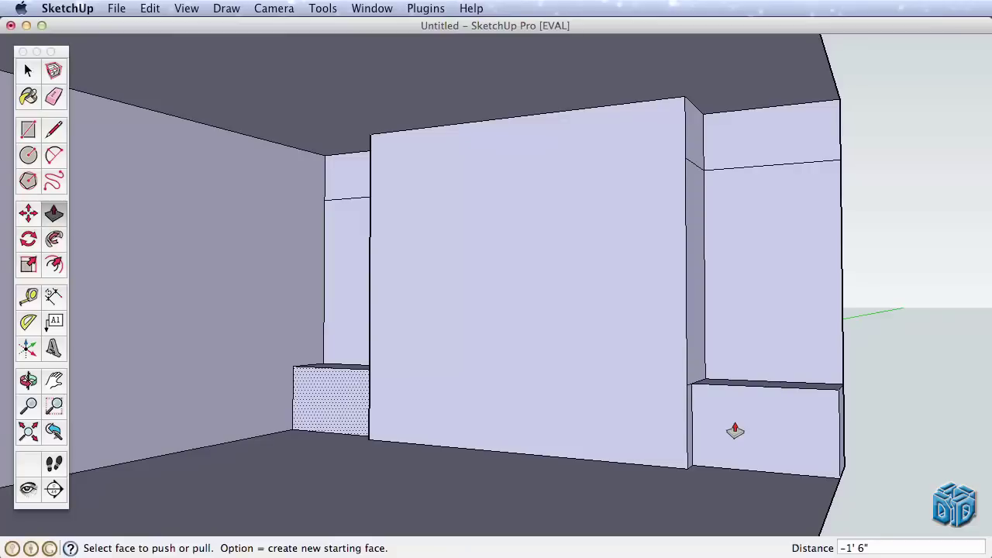
- Pull the upper-right and upper-left side blocks out 12"
click(753, 161)
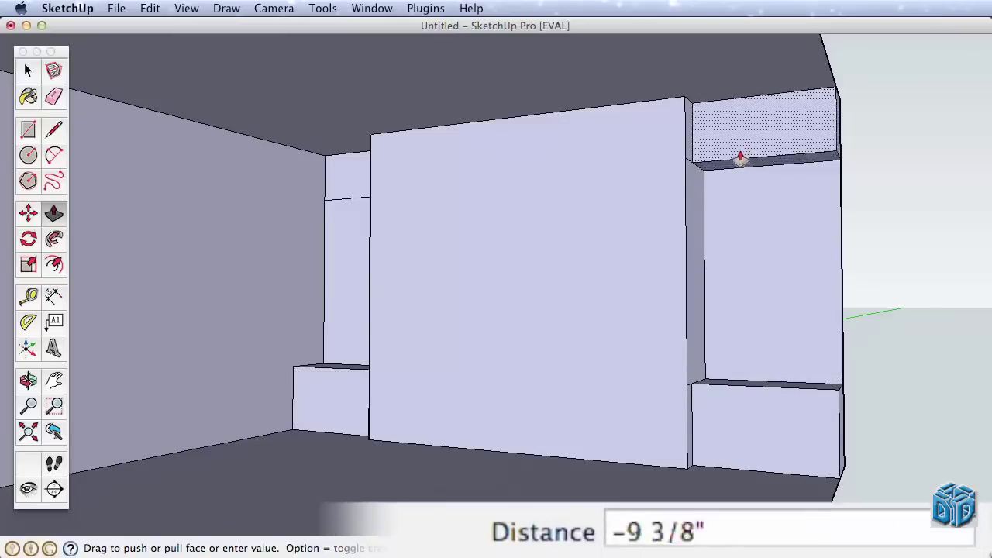
text(1)
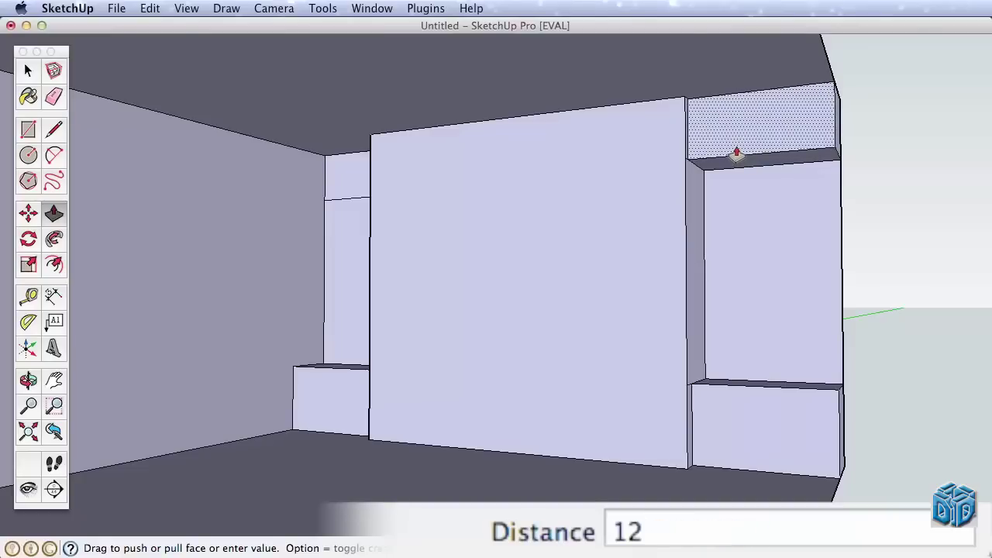
text(2)
key(Return)
click(355, 186)
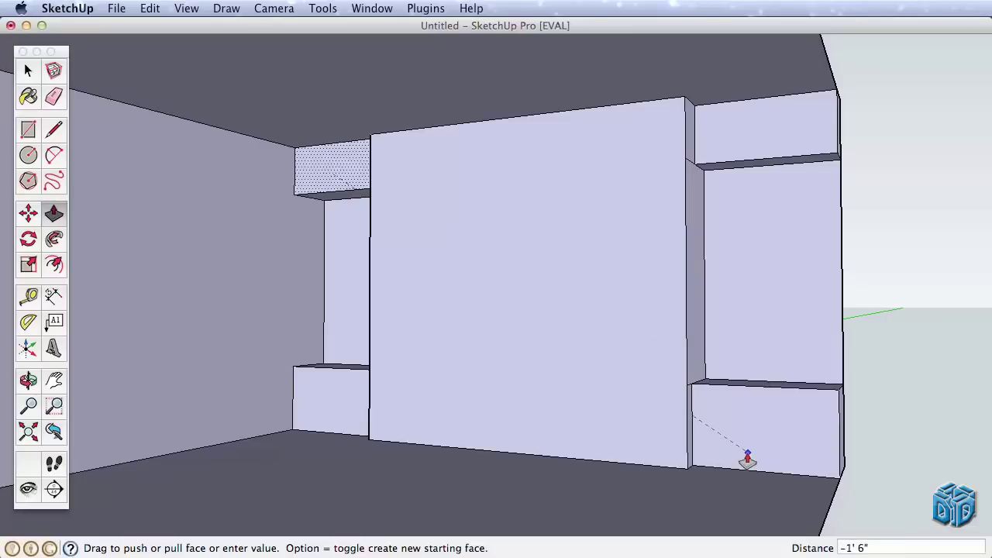
click(726, 140)
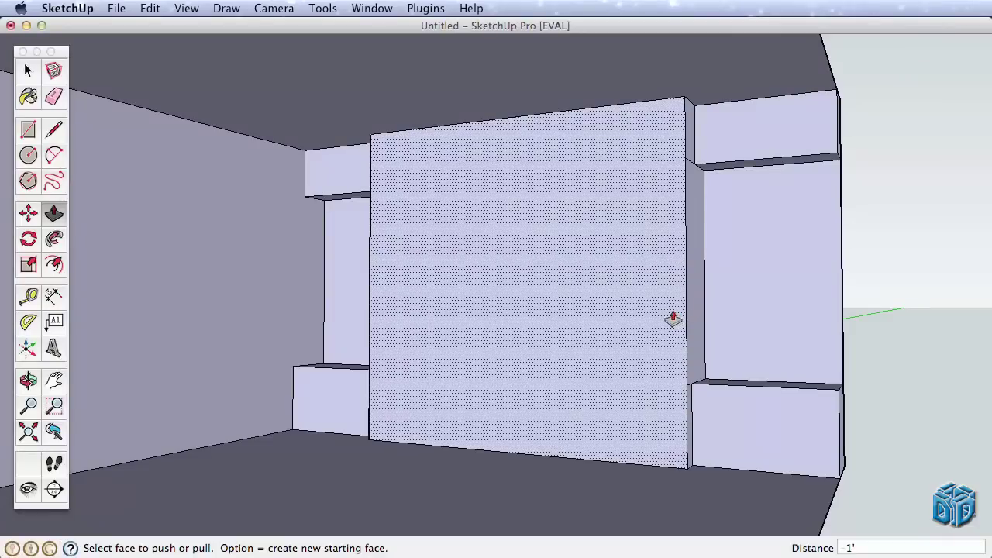
middle_drag(764, 333, 667, 318)
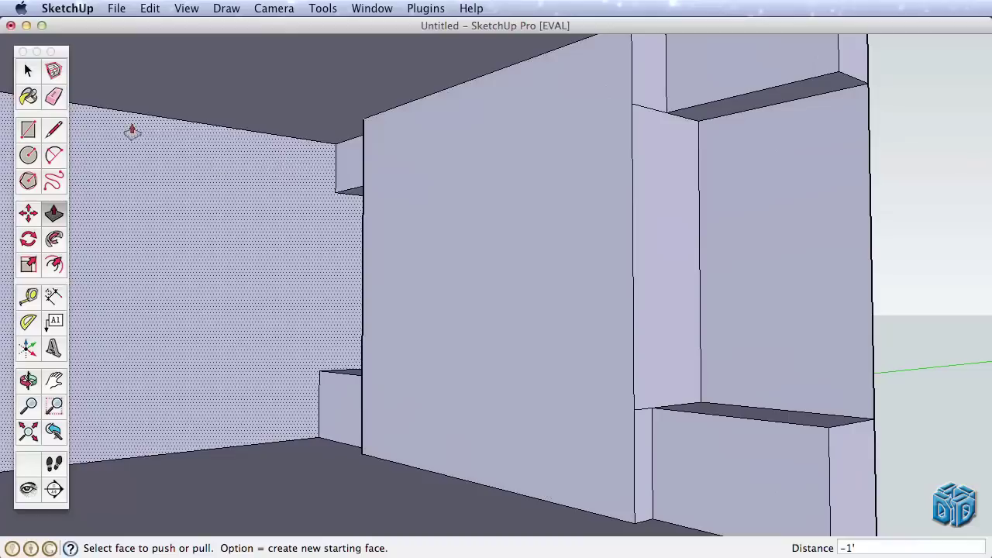
- Erase the stray edge at the pillar top and inspect the lower shelf edges
click(54, 96)
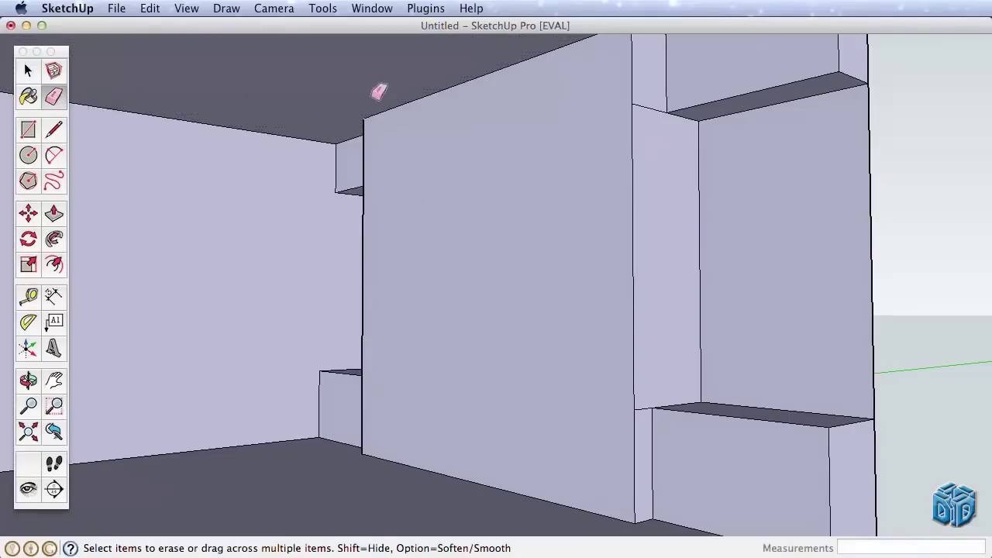
click(657, 106)
scroll(658, 405, up, 3)
scroll(642, 406, down, 4)
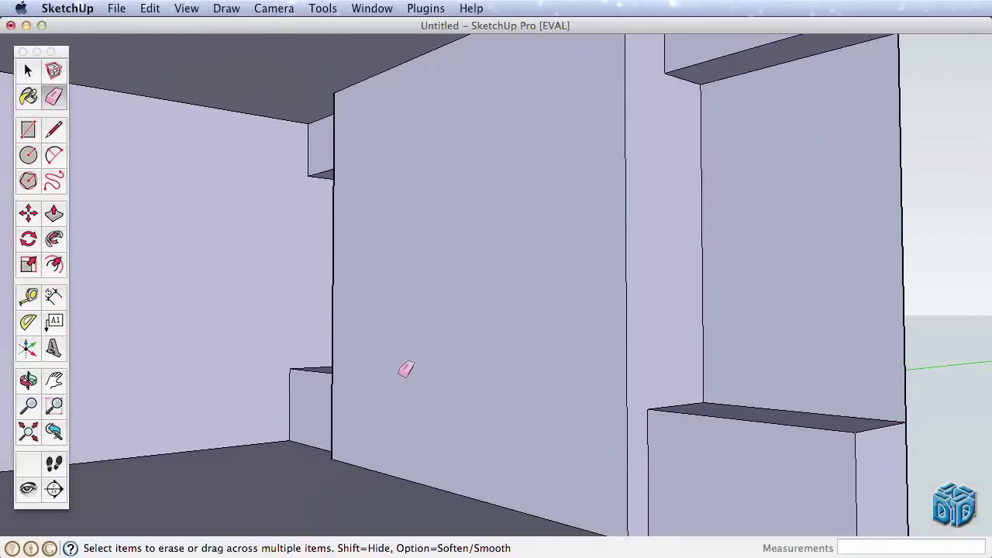
mouse_move(405, 370)
middle_down()
mouse_move(391, 377)
mouse_move(749, 400)
middle_up()
scroll(280, 390, up, 5)
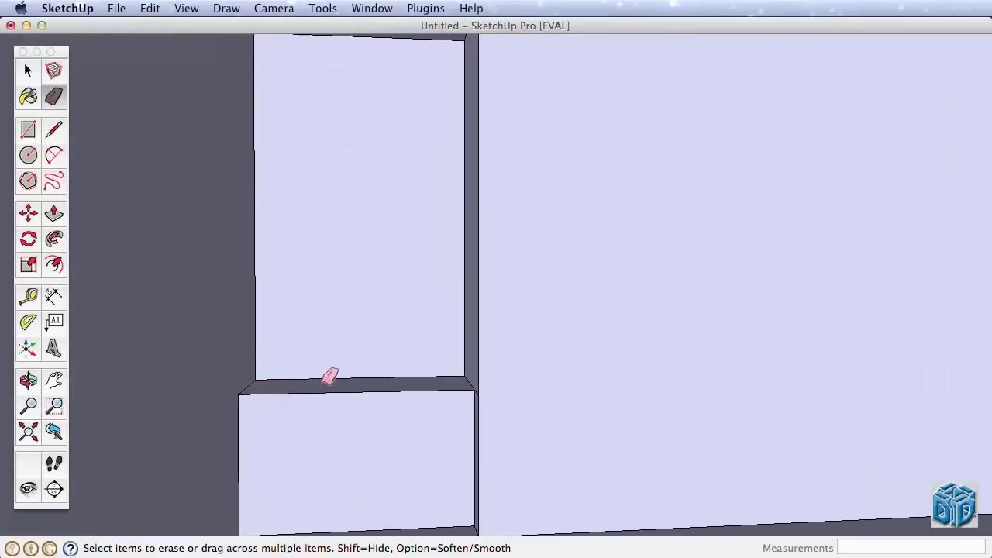
scroll(335, 379, up, 1)
scroll(341, 382, up, 2)
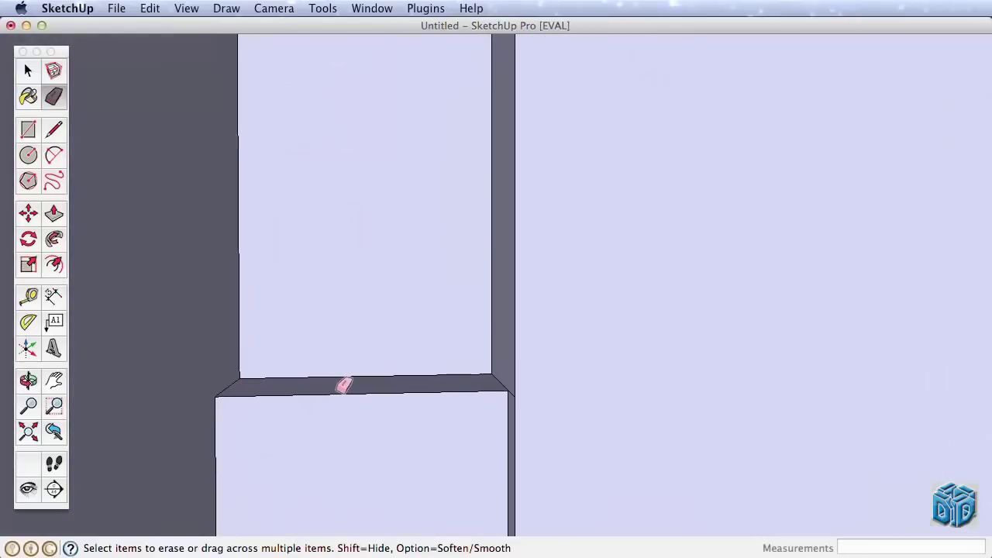
mouse_move(343, 383)
middle_down()
mouse_move(440, 396)
mouse_move(288, 392)
mouse_move(333, 320)
middle_up()
scroll(335, 317, down, 2)
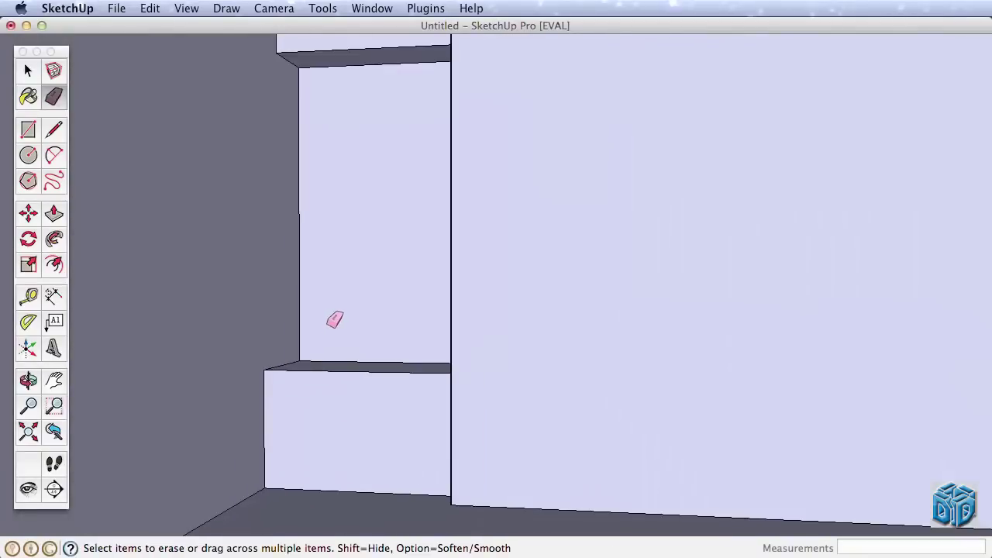
scroll(622, 359, down, 2)
scroll(622, 358, down, 2)
scroll(565, 358, down, 6)
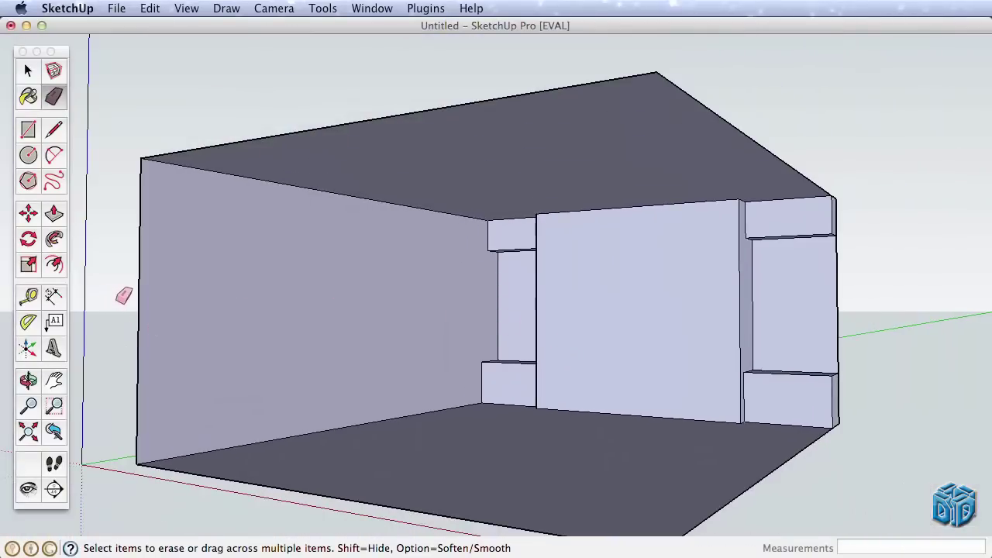
- Set the camera field of view to 50 degrees with the Zoom tool
click(28, 405)
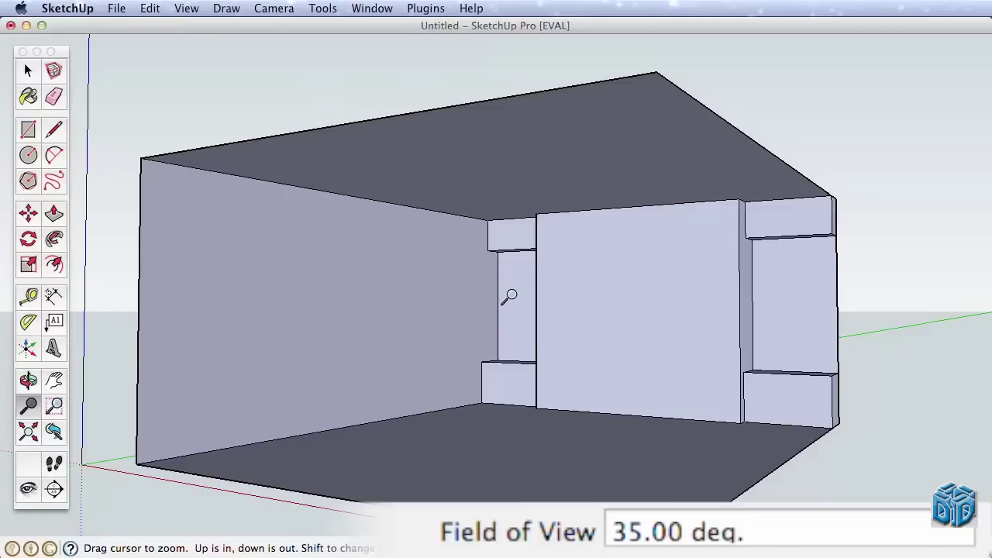
scroll(519, 310, up, 2)
text(50)
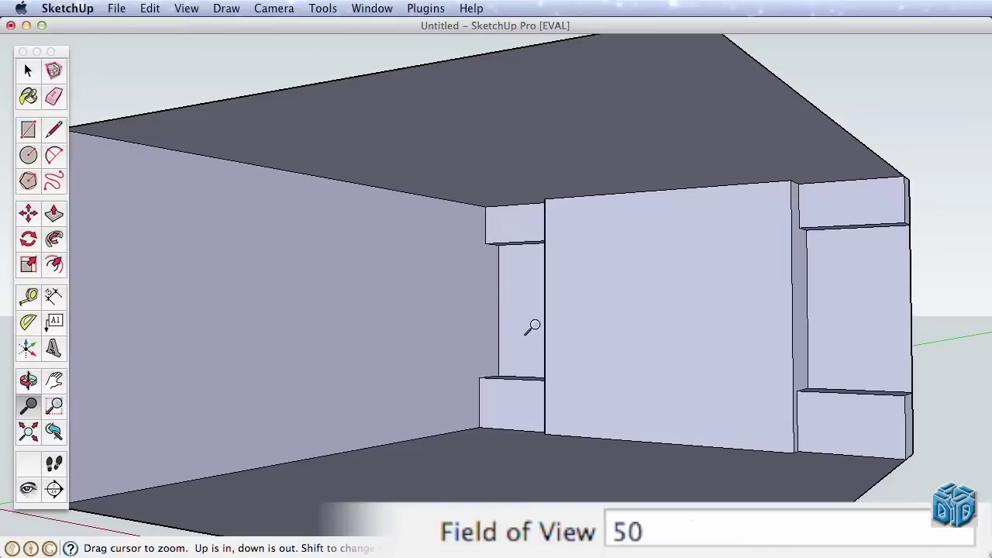
key(Return)
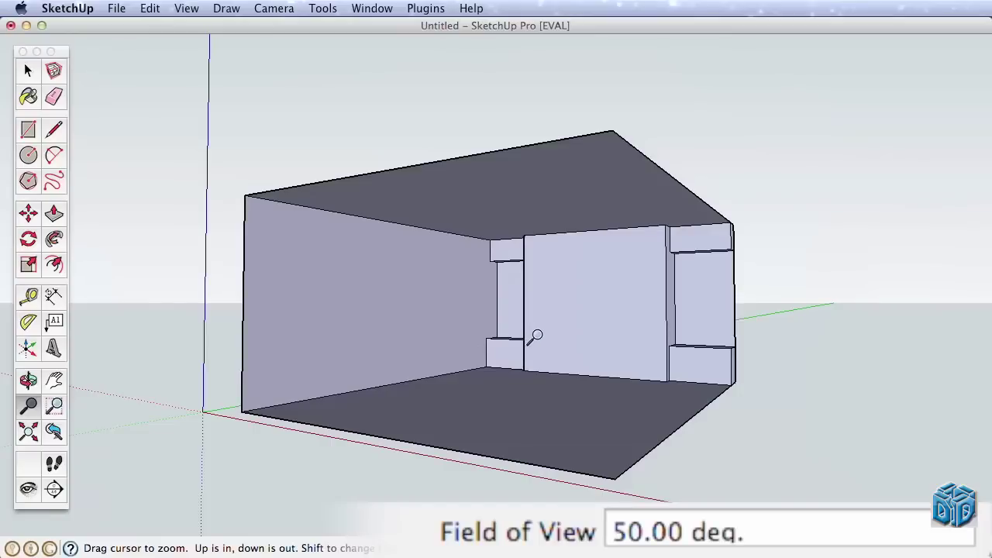
drag(537, 334, 534, 286)
- Orbit around the left niche and its shelf with the Eraser active
click(55, 96)
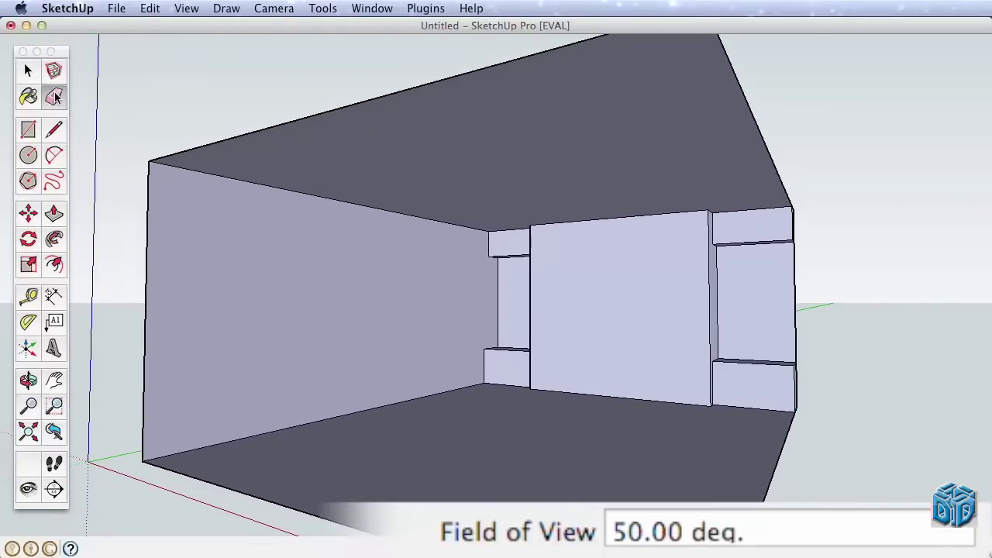
scroll(520, 336, up, 8)
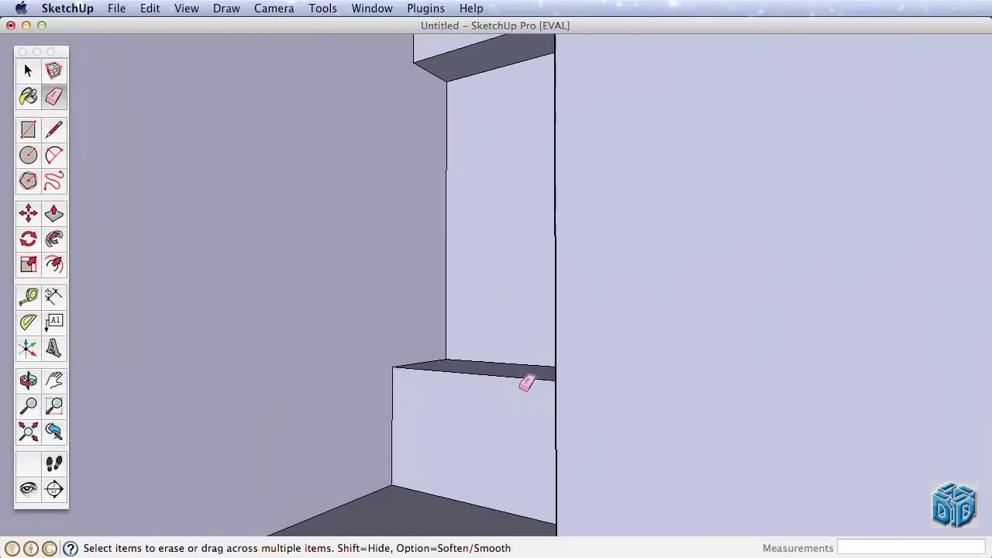
mouse_move(526, 383)
middle_down()
mouse_move(803, 406)
mouse_move(746, 400)
mouse_move(601, 359)
mouse_move(616, 393)
middle_up()
mouse_move(642, 109)
middle_down()
mouse_move(622, 491)
mouse_move(622, 345)
middle_up()
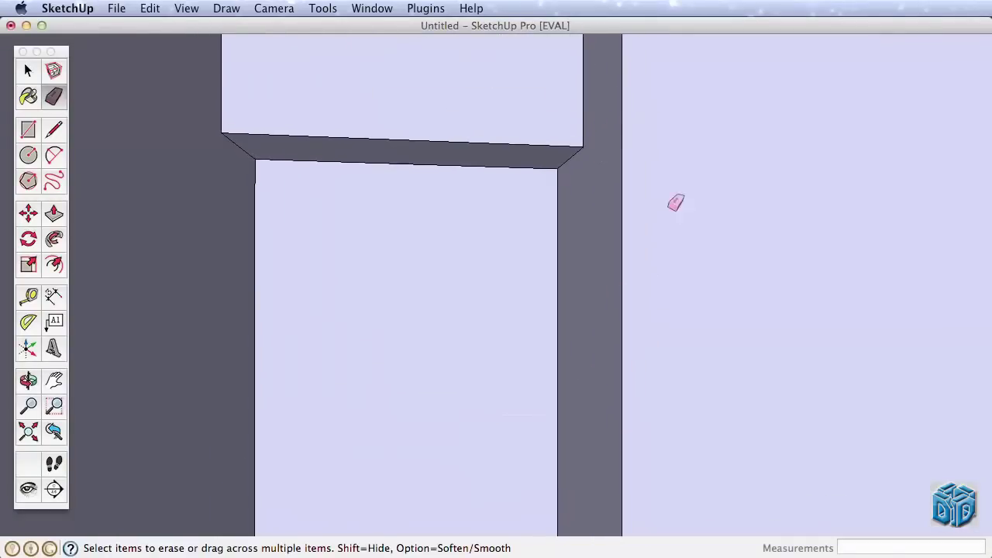
mouse_move(759, 308)
middle_down()
mouse_move(671, 312)
mouse_move(483, 283)
middle_up()
scroll(545, 361, down, 5)
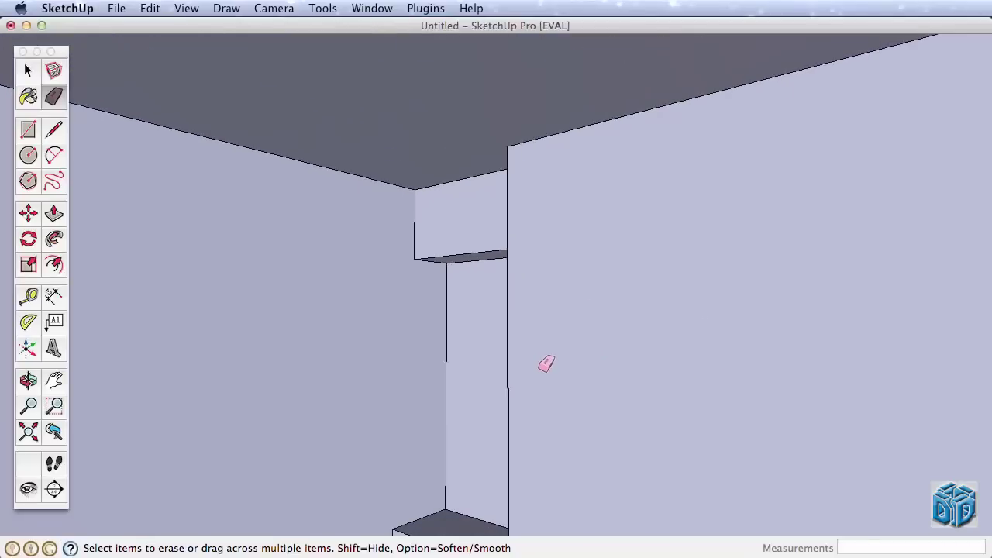
scroll(547, 364, down, 2)
mouse_move(538, 365)
middle_down()
mouse_move(380, 421)
mouse_move(640, 308)
mouse_move(624, 303)
middle_up()
scroll(624, 302, down, 5)
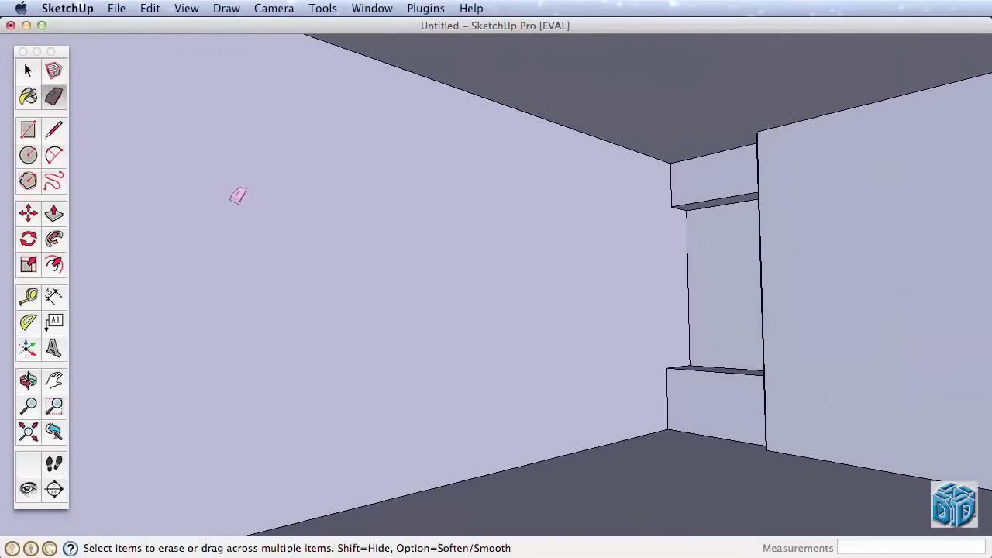
- Place vertical guides 5' from the niche edge and 30" beyond that
click(28, 297)
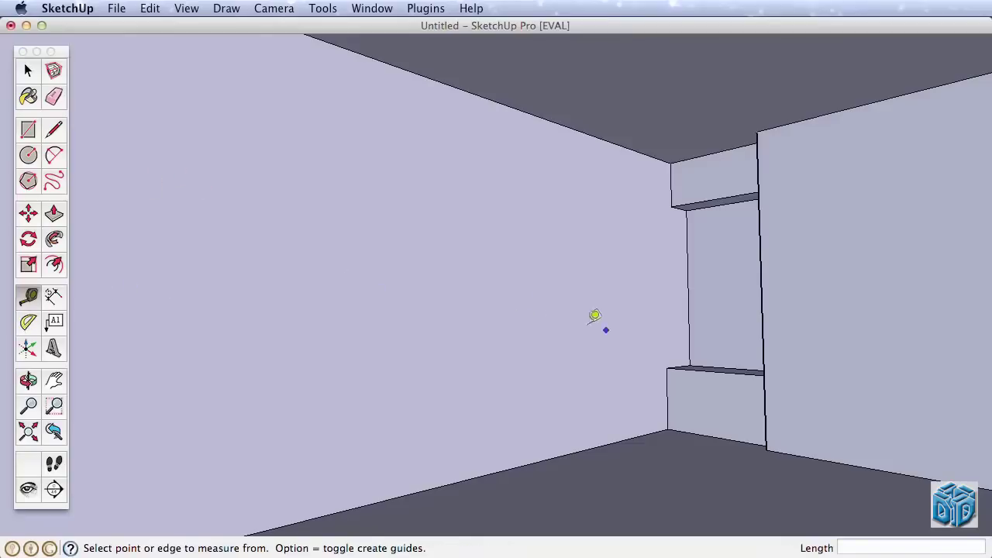
click(689, 328)
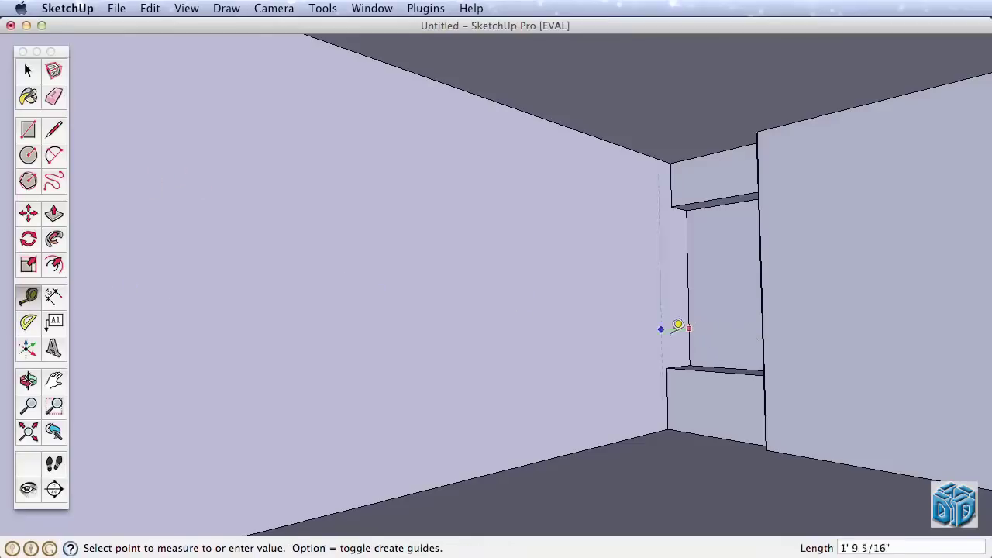
text(5')
key(Return)
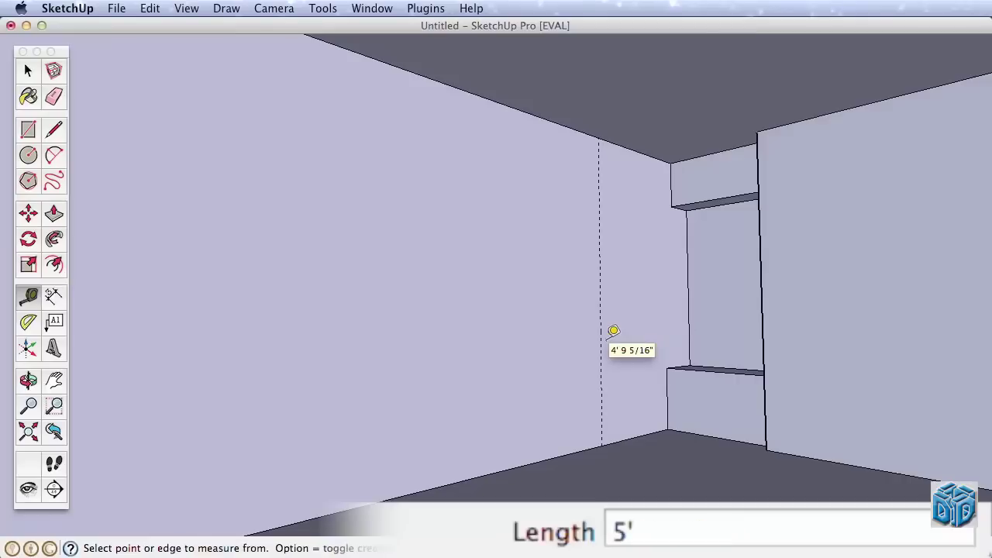
click(600, 338)
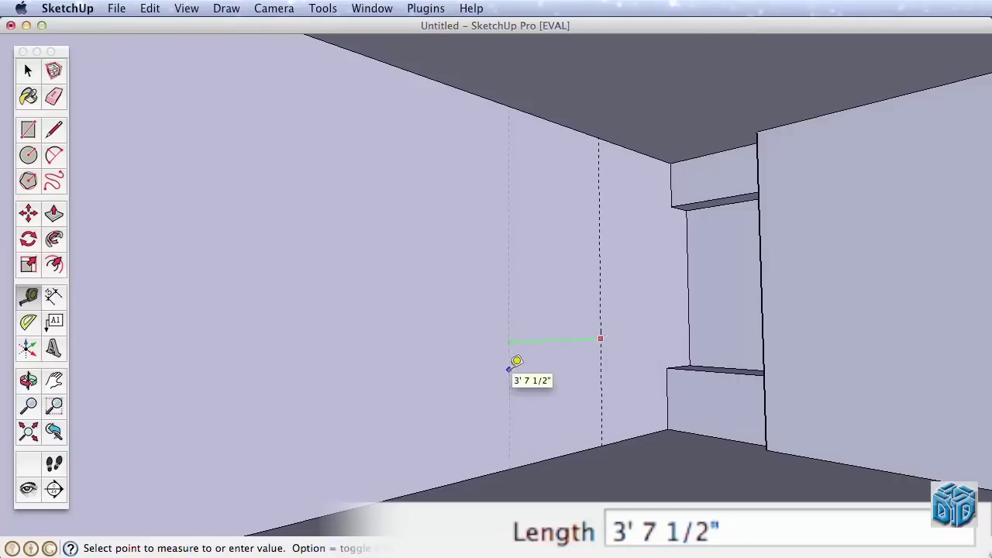
text(30")
key(Return)
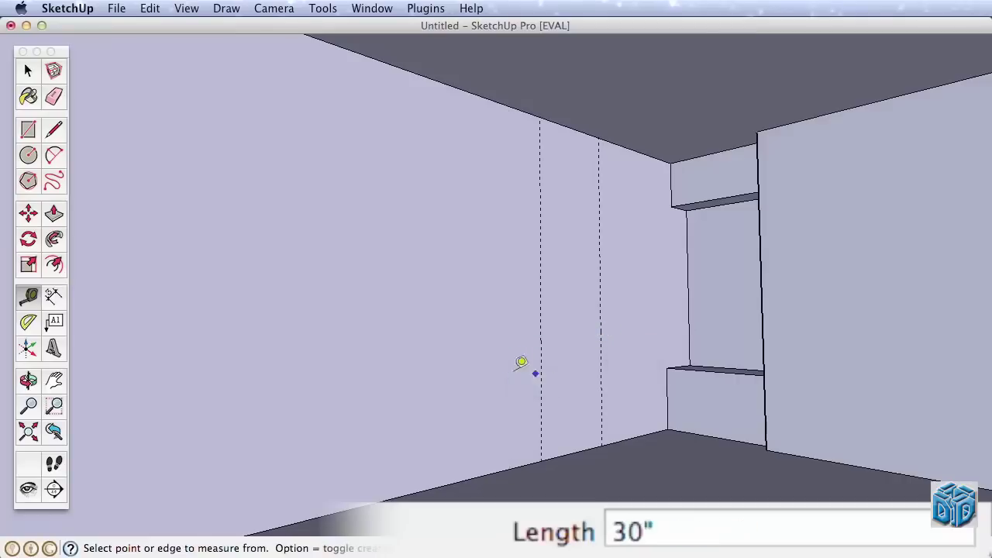
- Place horizontal guides 2' above the floor and about 1'6" below the ceiling
click(576, 450)
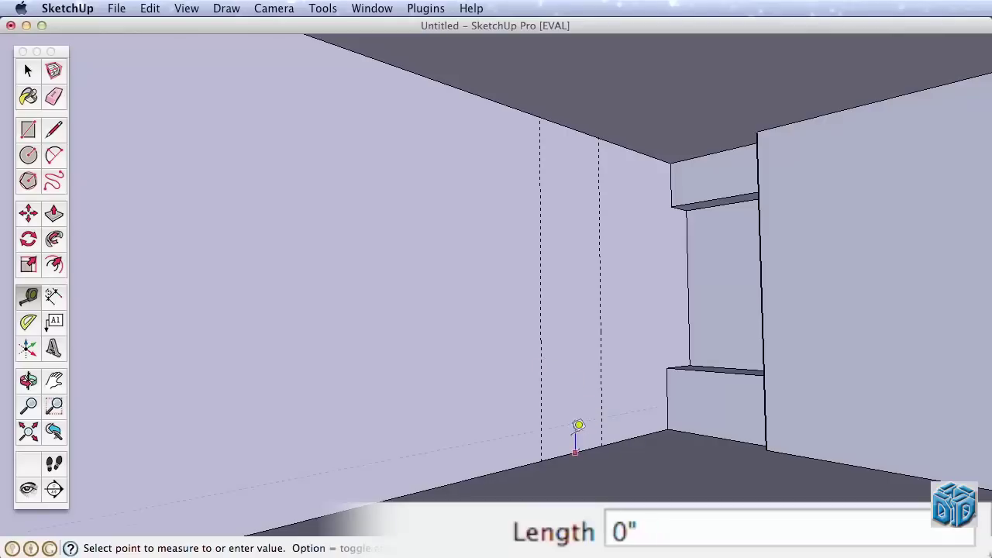
text(2')
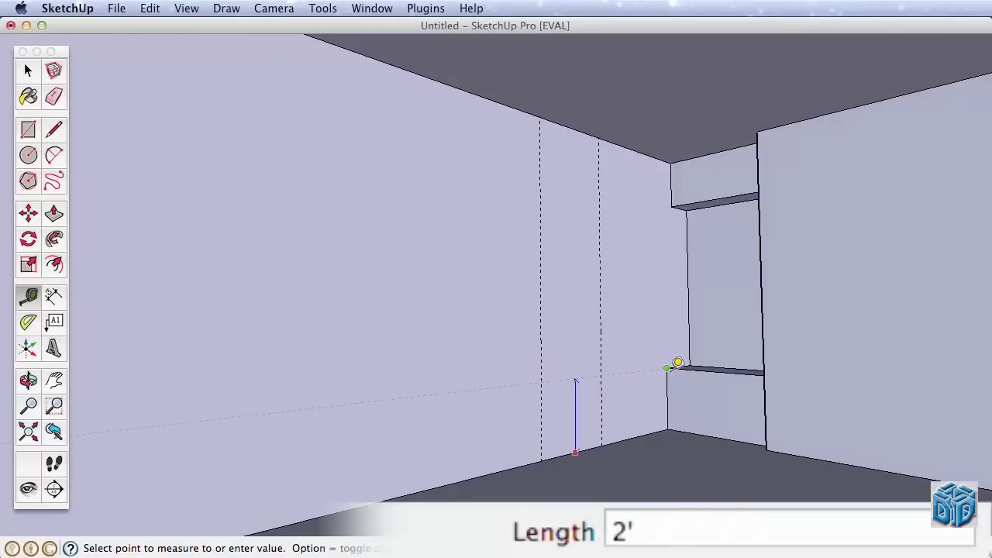
key(Return)
click(641, 153)
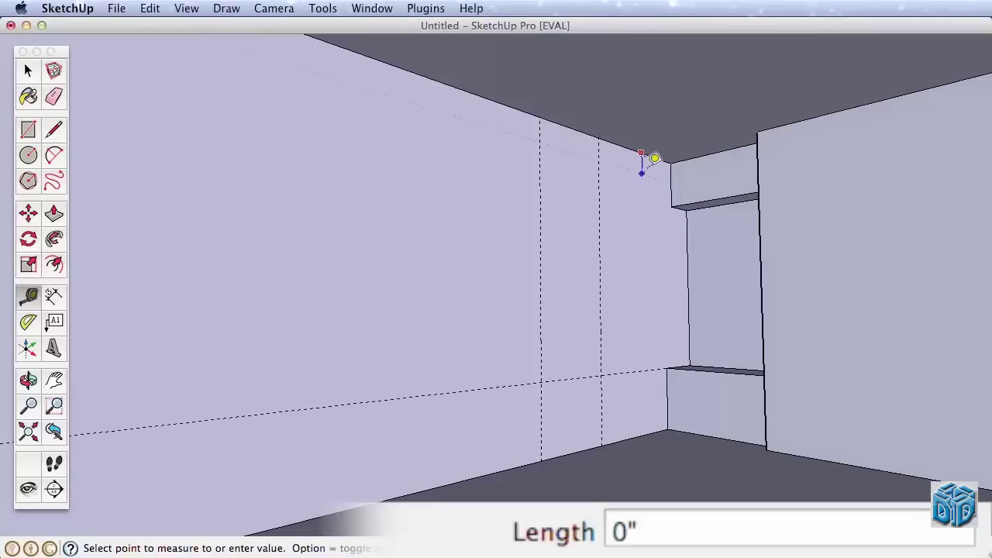
click(678, 198)
middle_drag(698, 314, 438, 350)
click(28, 130)
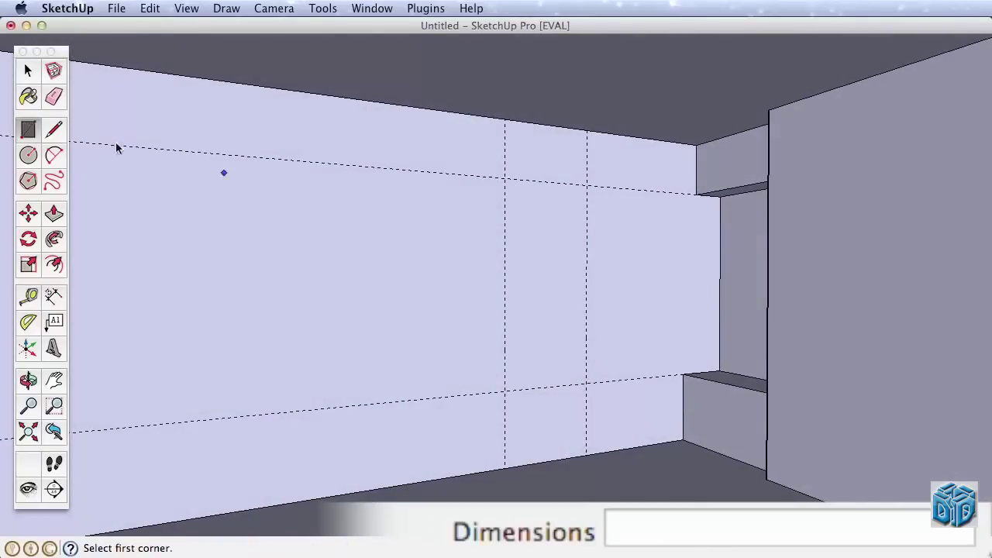
- Draw the first window rectangle between the guide intersections
click(504, 177)
click(586, 383)
middle_drag(522, 390, 744, 356)
- Add a guide 18" left of the window and copy the window to it
click(28, 296)
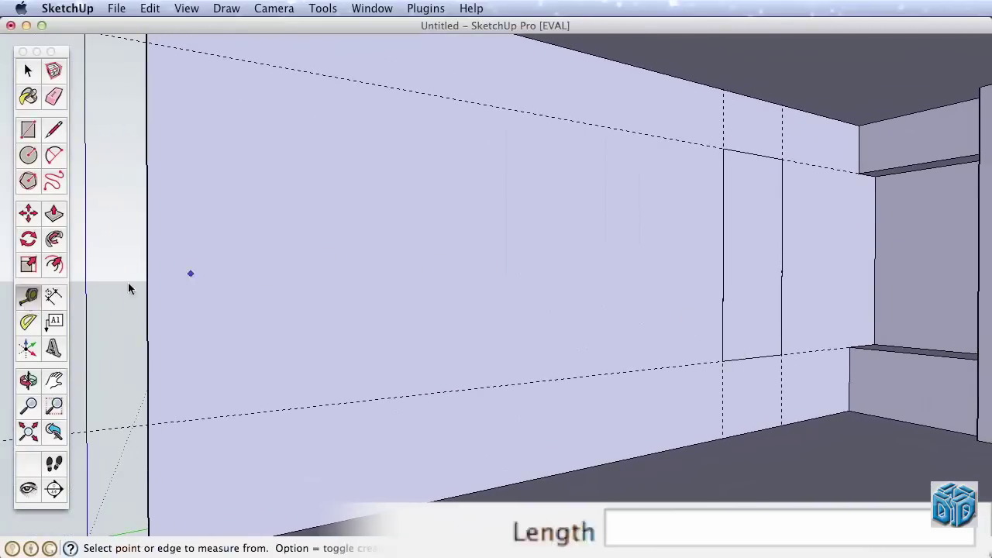
click(722, 277)
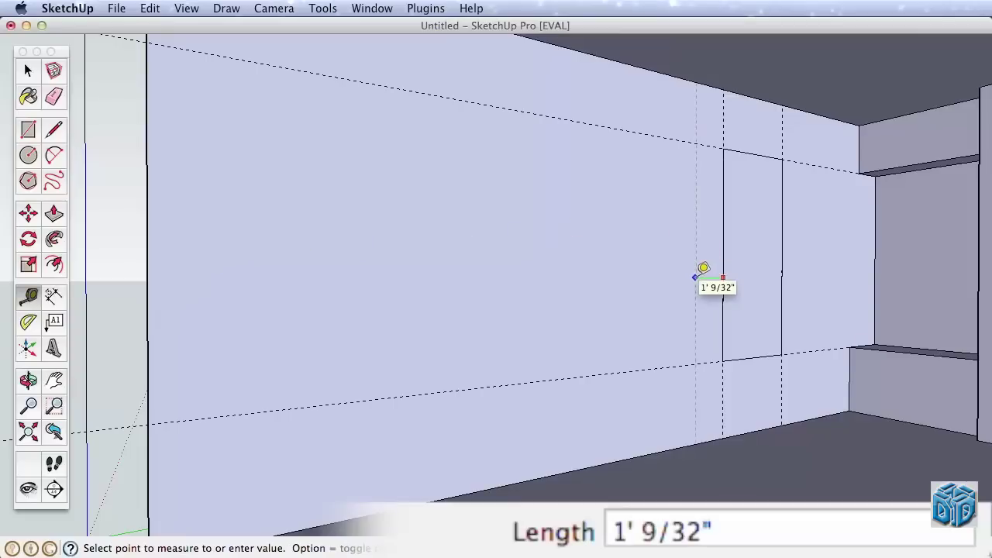
text(18)
key(Return)
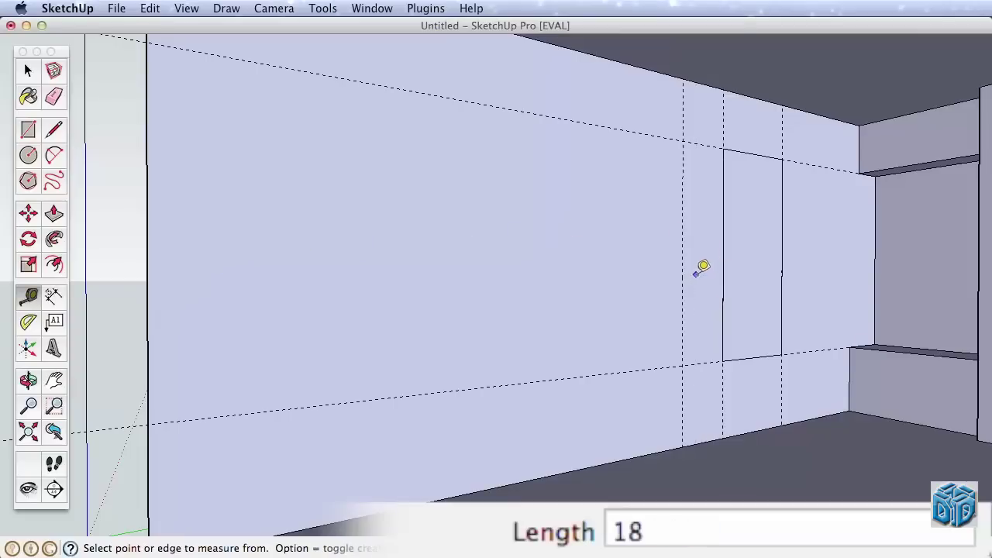
key(space)
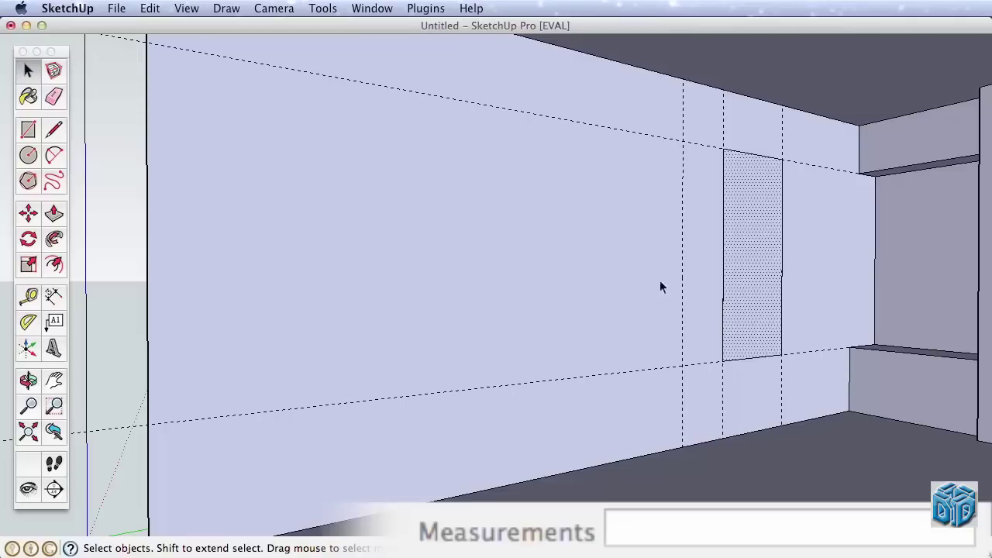
click(28, 213)
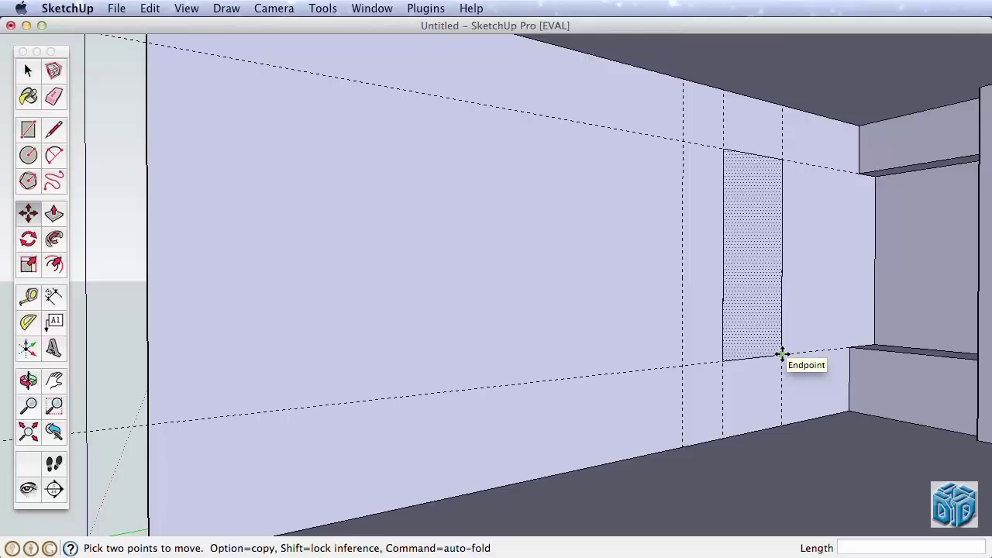
click(782, 354)
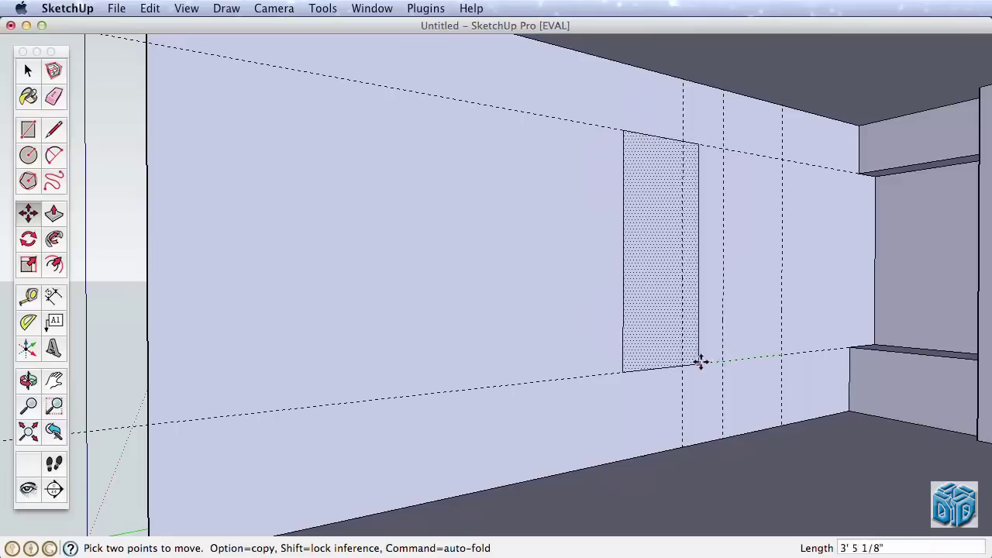
key(alt)
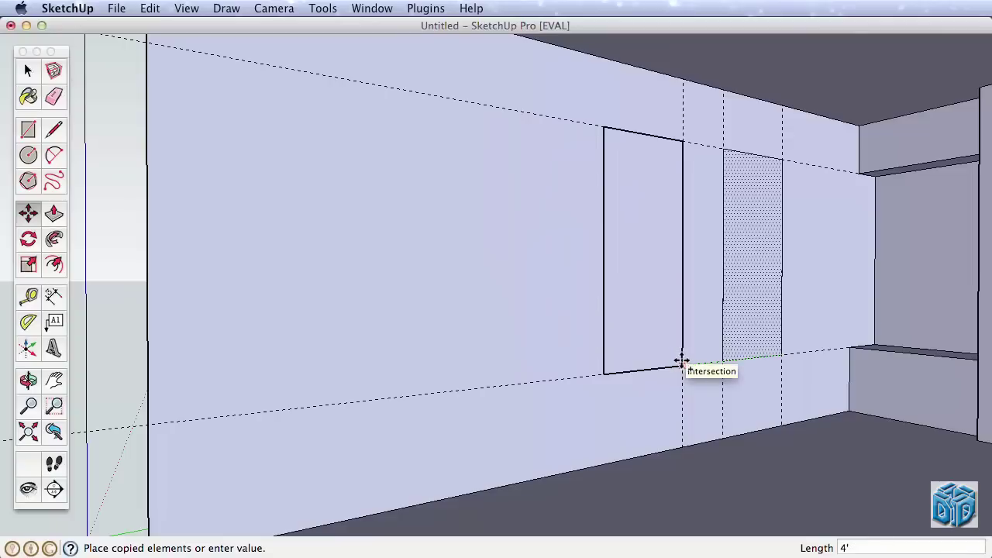
click(682, 361)
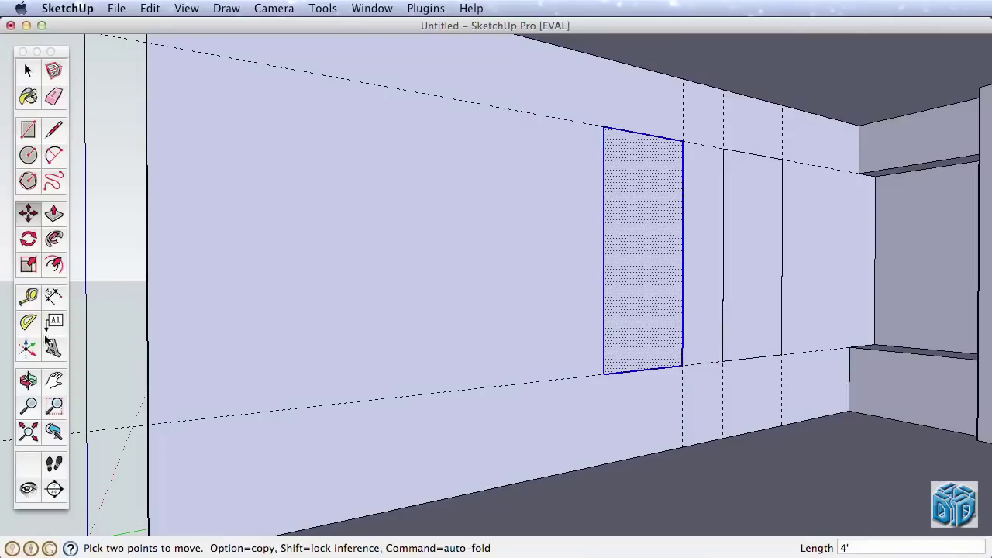
- Copy the second window 18" further left, then delete all guide lines
click(29, 297)
click(603, 312)
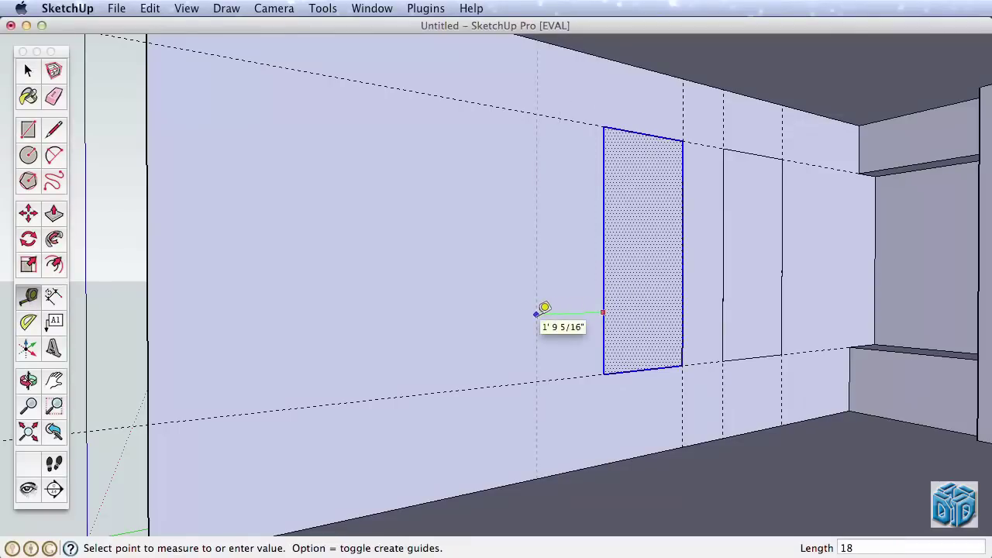
text(18)
key(Return)
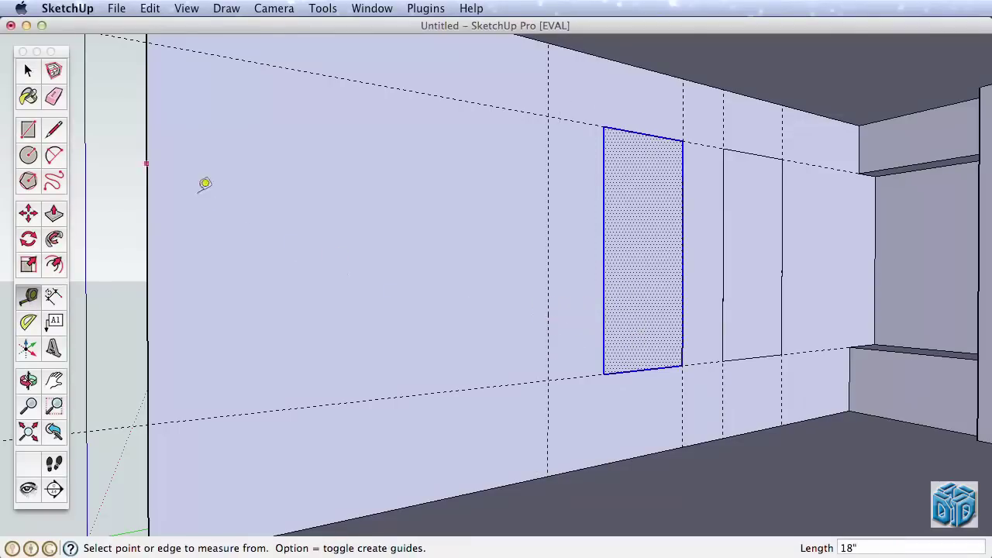
click(28, 76)
click(673, 316)
click(25, 214)
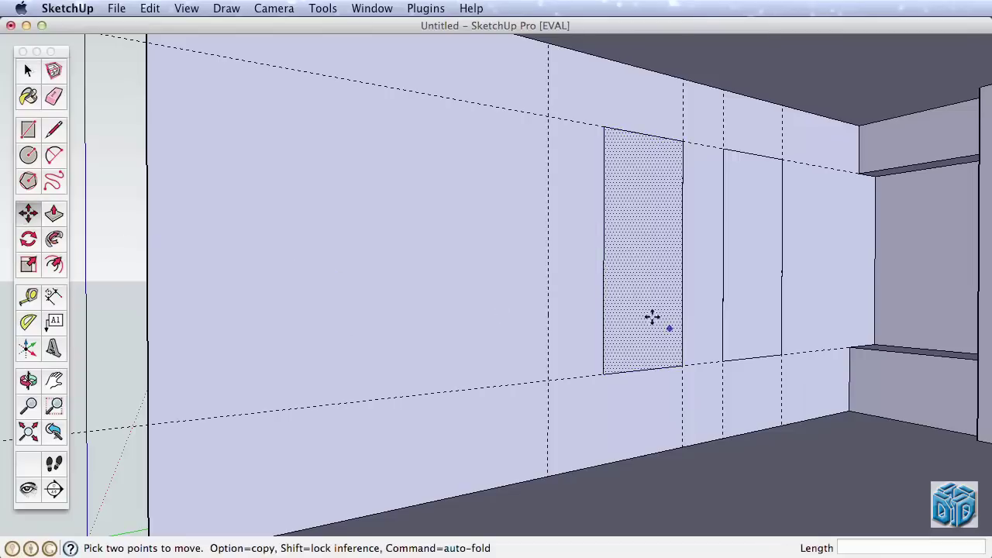
click(682, 363)
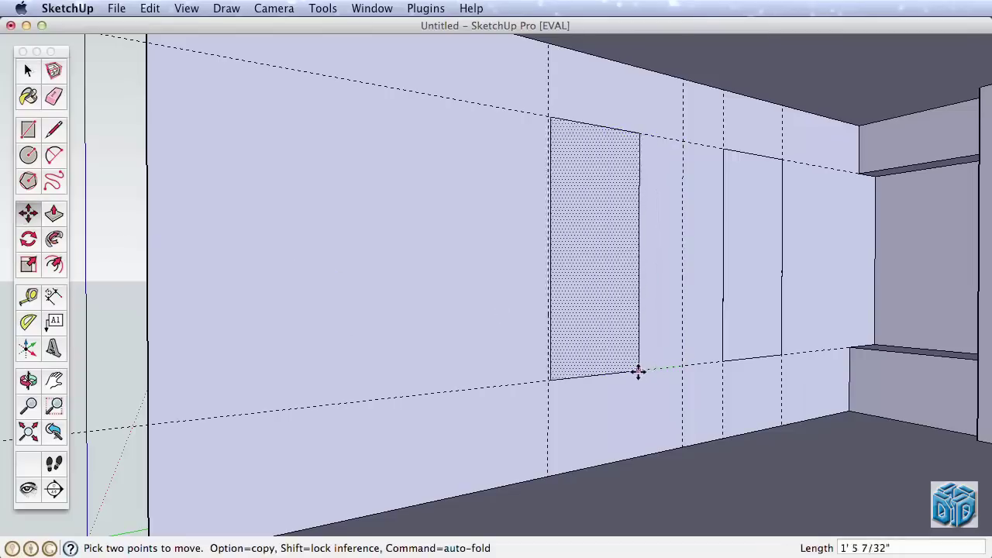
key(alt)
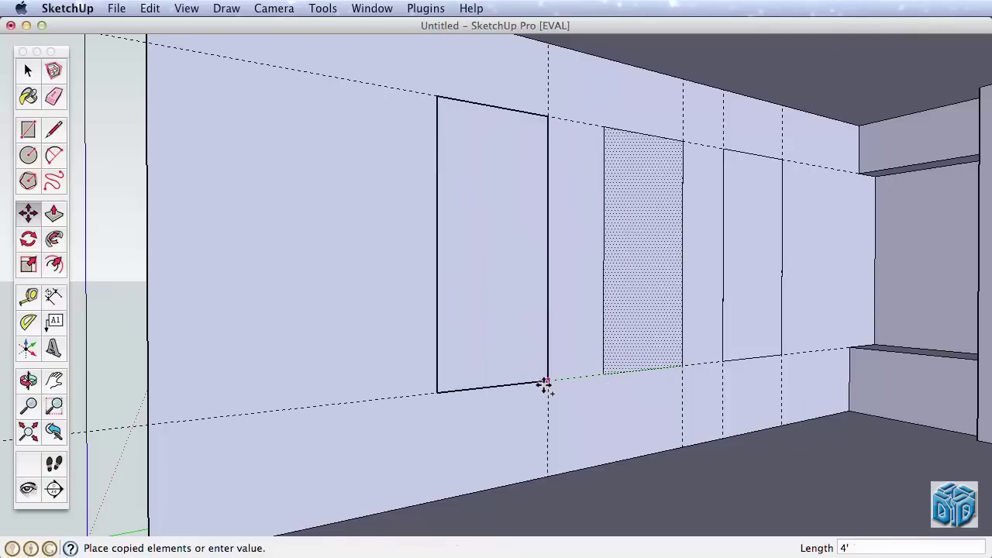
click(549, 379)
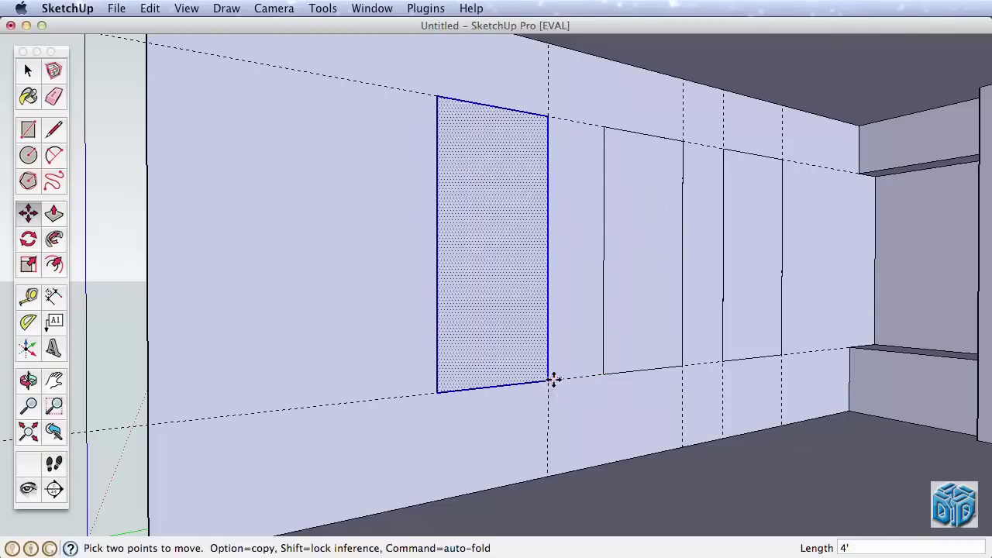
click(155, 8)
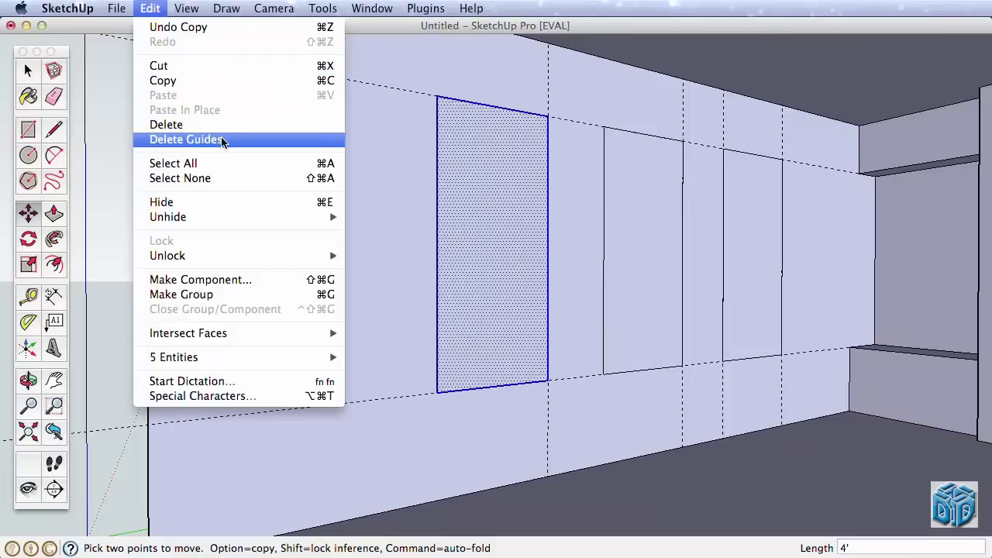
click(186, 140)
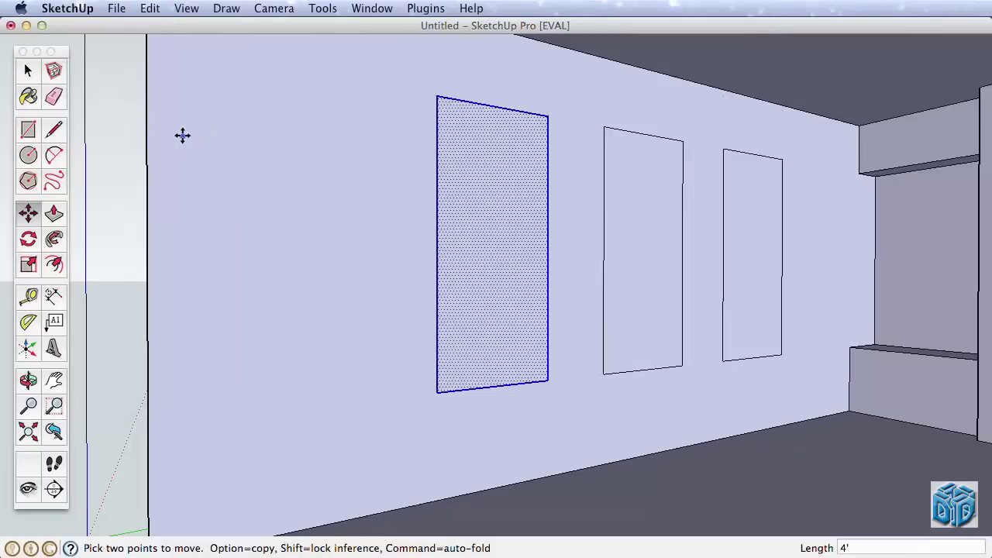
- Offset the leftmost window's outline 3 inches inward
key(space)
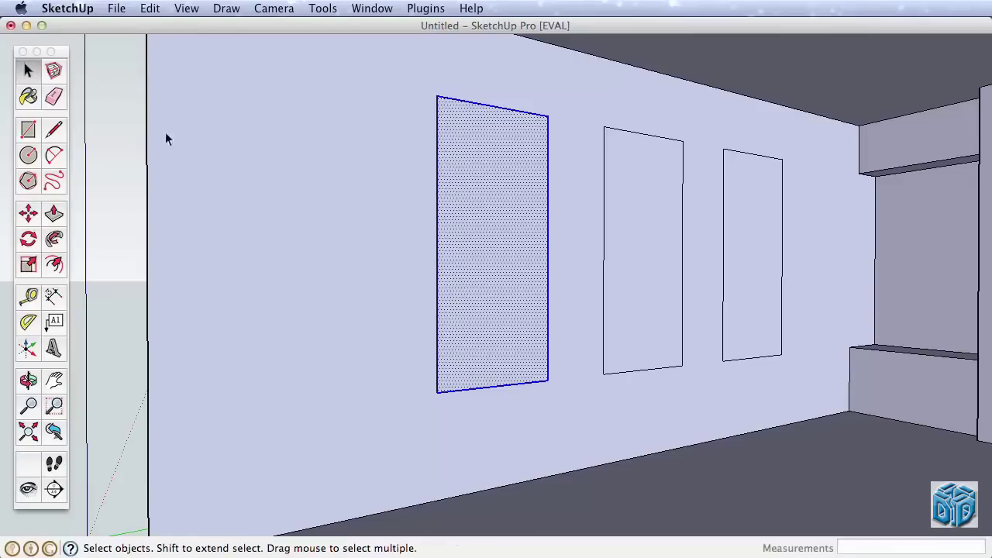
click(124, 156)
middle_drag(594, 205, 403, 217)
scroll(266, 242, up, 5)
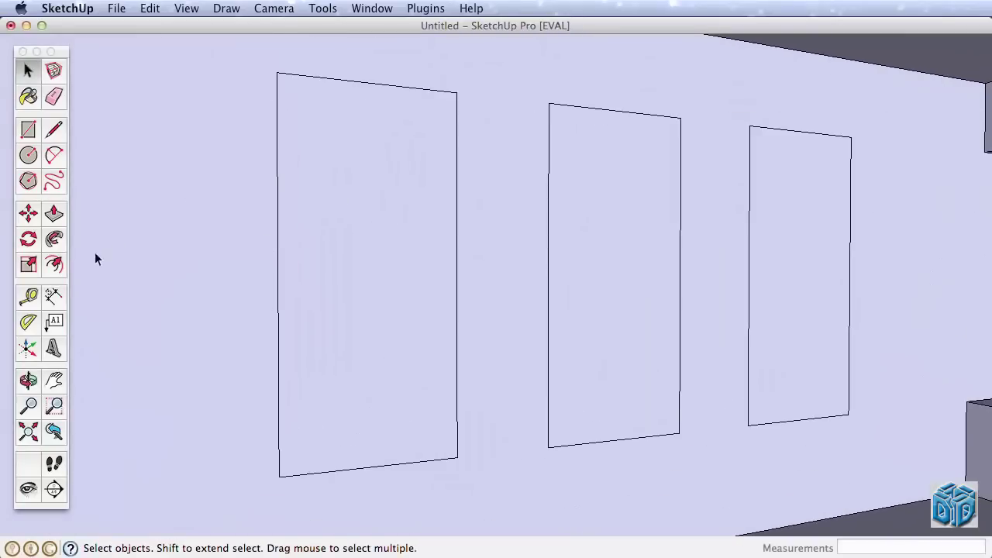
click(53, 265)
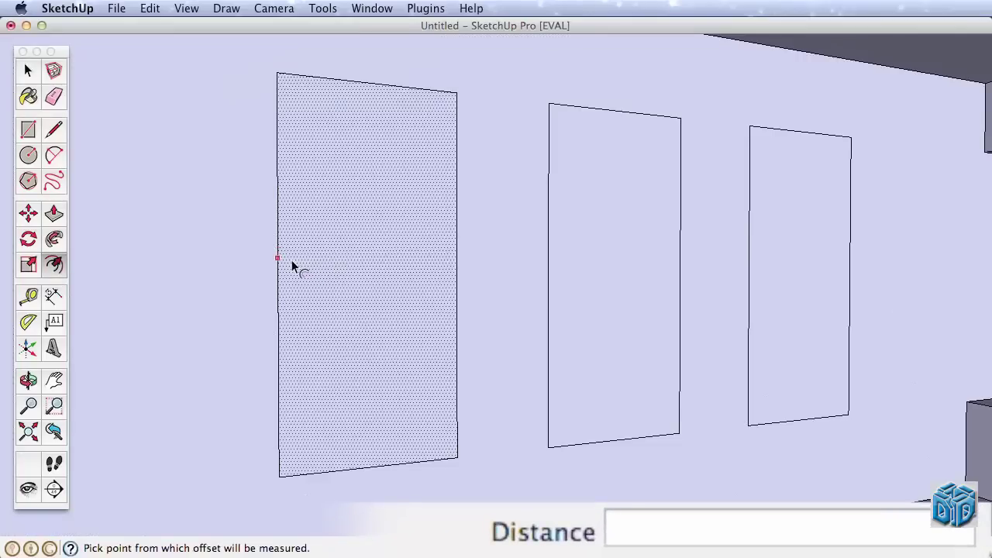
click(293, 262)
text(3)
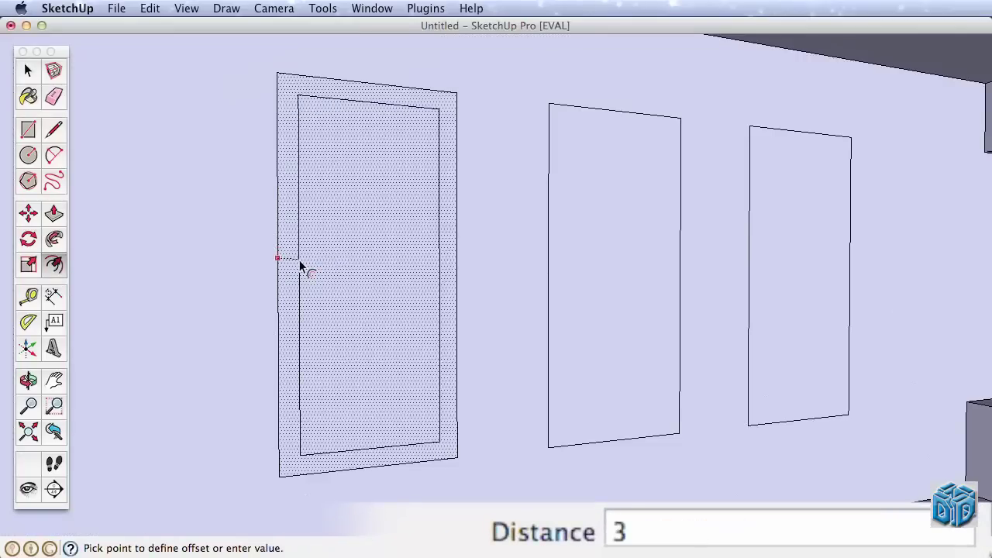
key(Return)
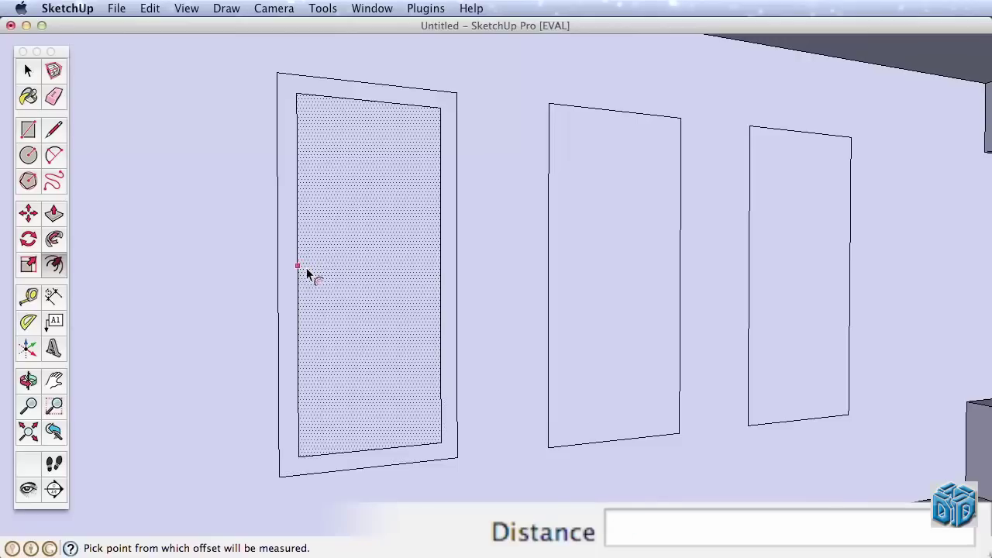
- Offset the resulting inner rectangle another 1 inch inward
click(303, 269)
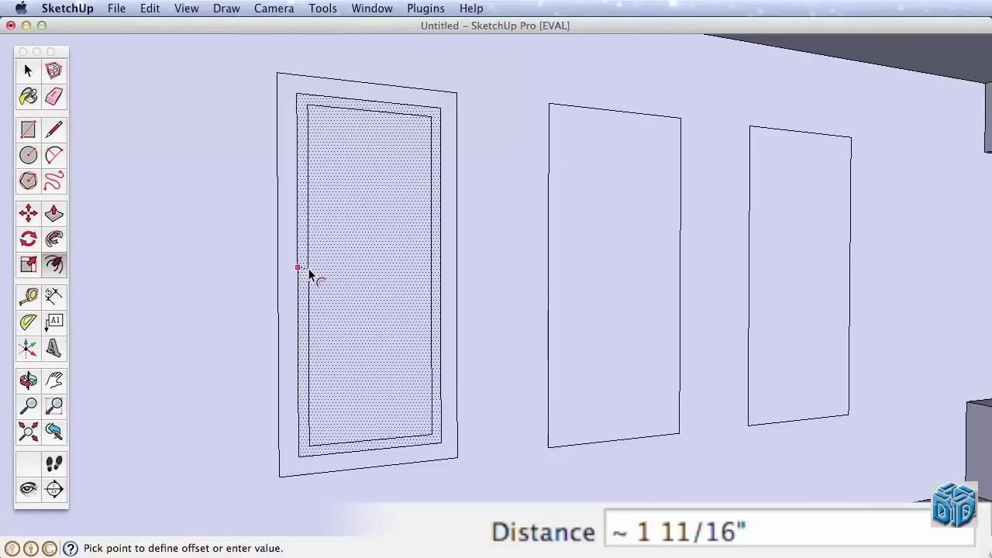
text(1)
key(Return)
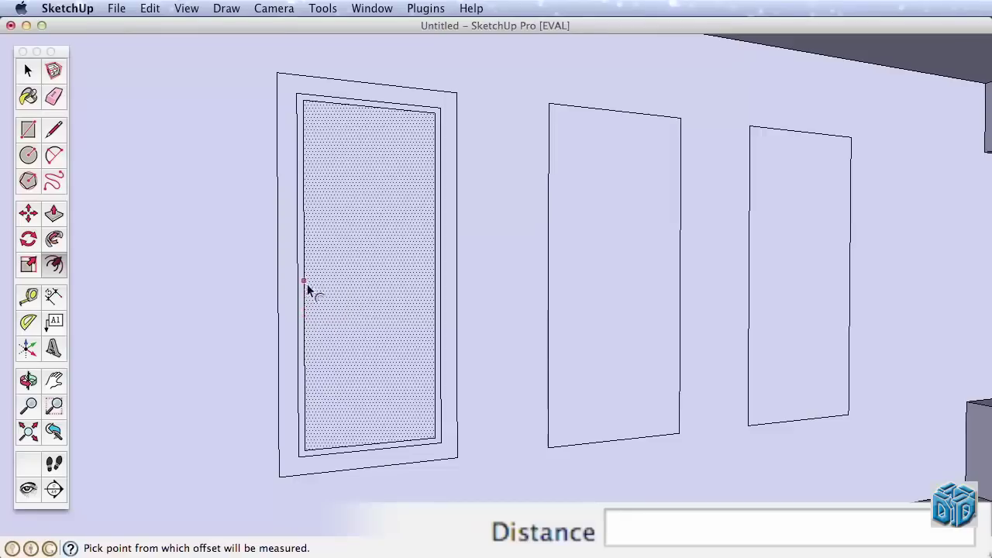
- Draw a vertical and a horizontal line across the left window's inner panel, making four panes
click(54, 129)
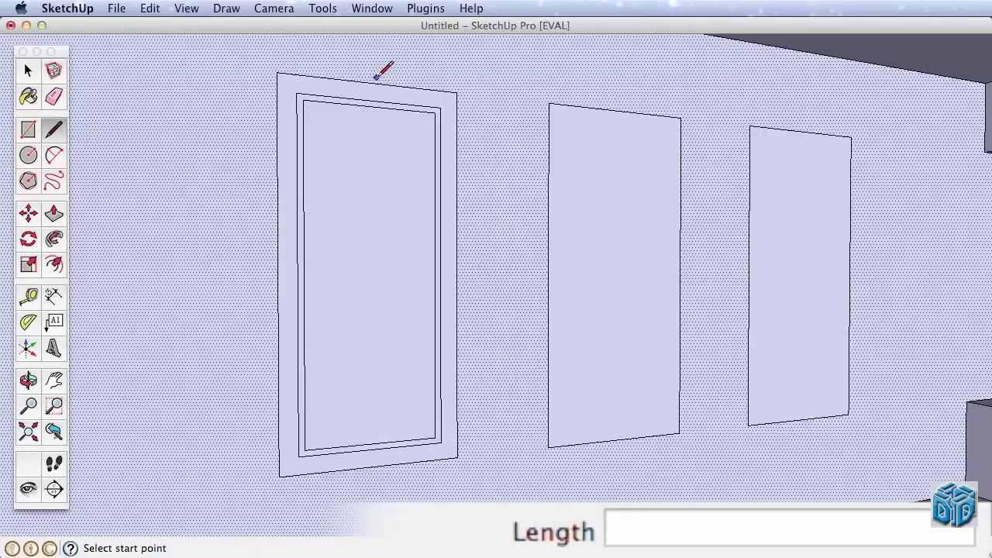
click(372, 104)
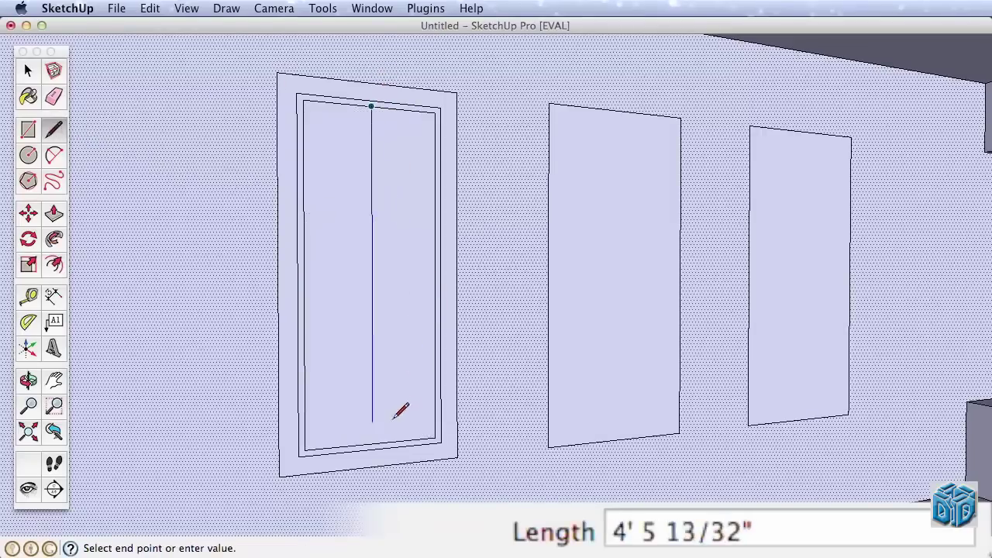
click(373, 443)
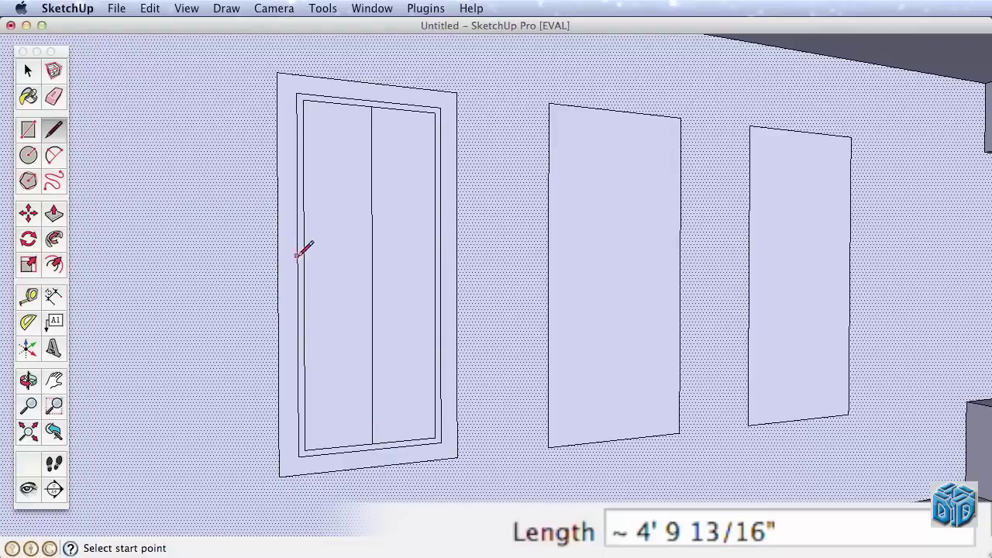
click(303, 275)
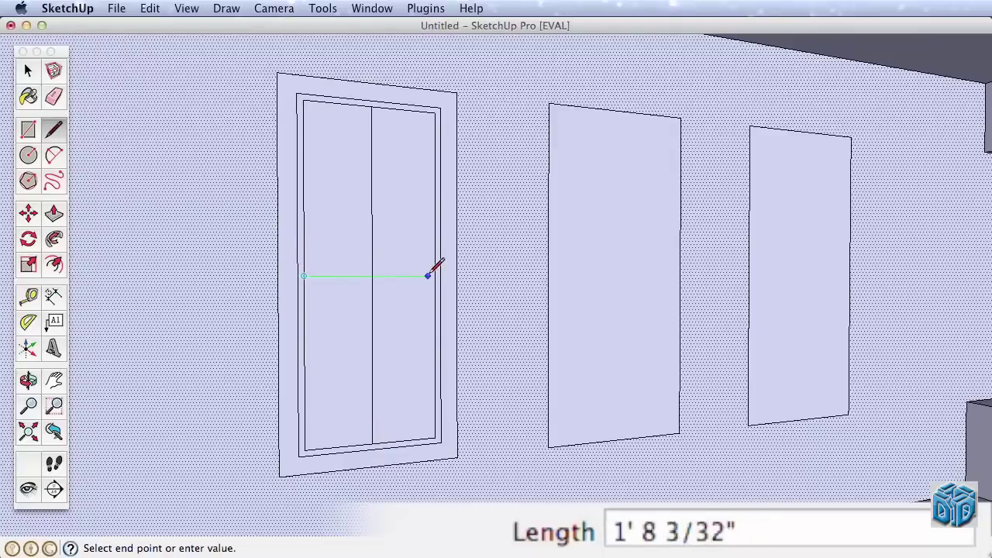
click(436, 275)
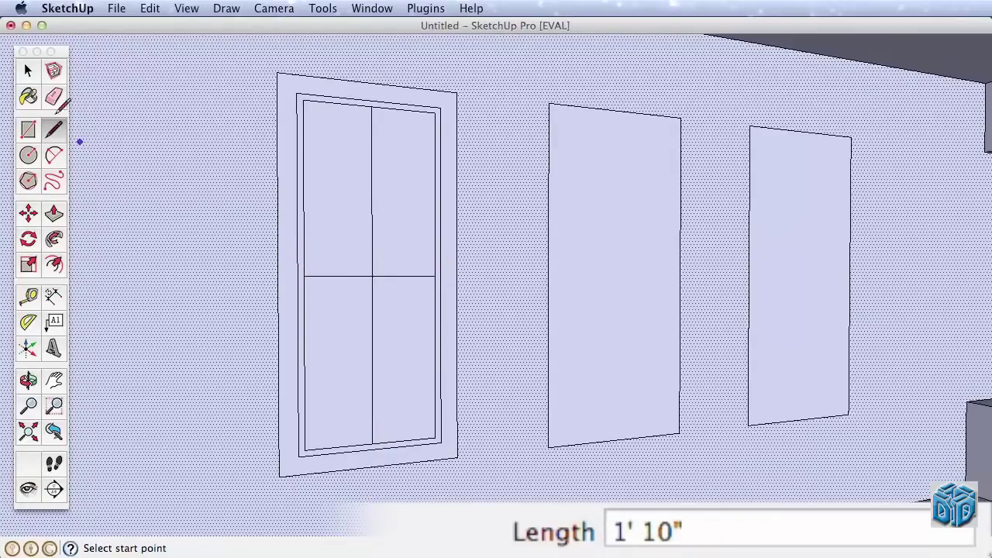
- Select the lower-left pane and begin an offset inset on it
key(space)
click(346, 332)
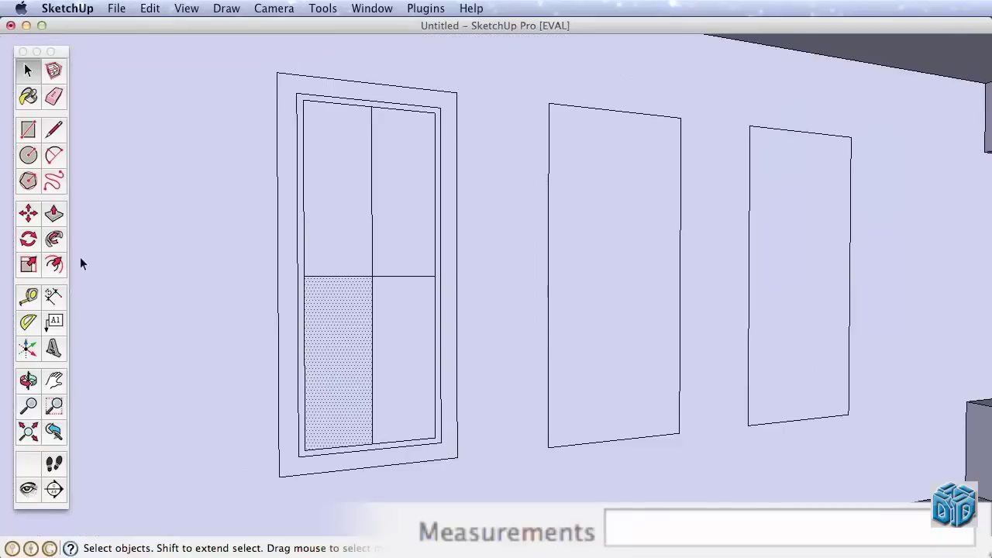
click(57, 261)
click(313, 330)
- Inset the lower-left, upper-left, upper-right and lower-right panes by half an inch each
text(.56)
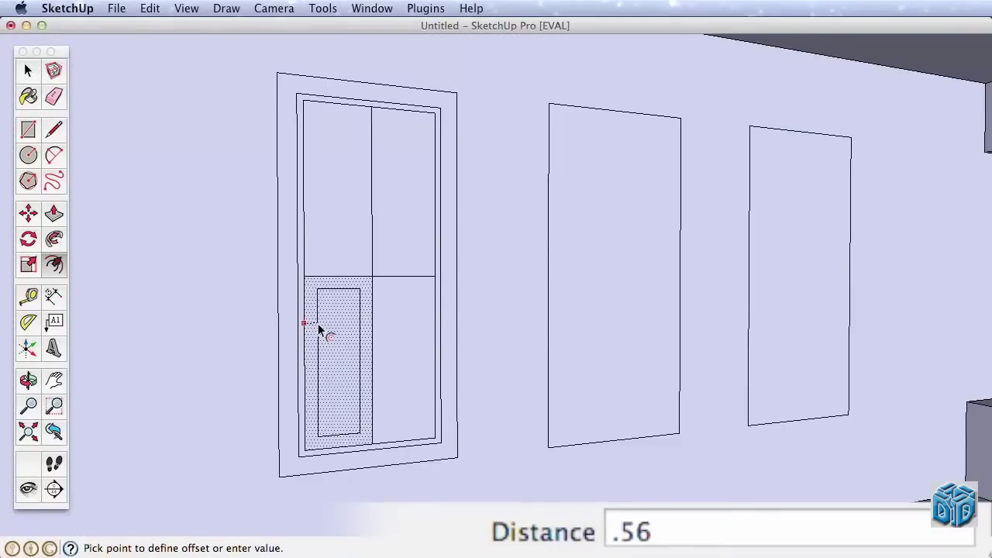
key(Return)
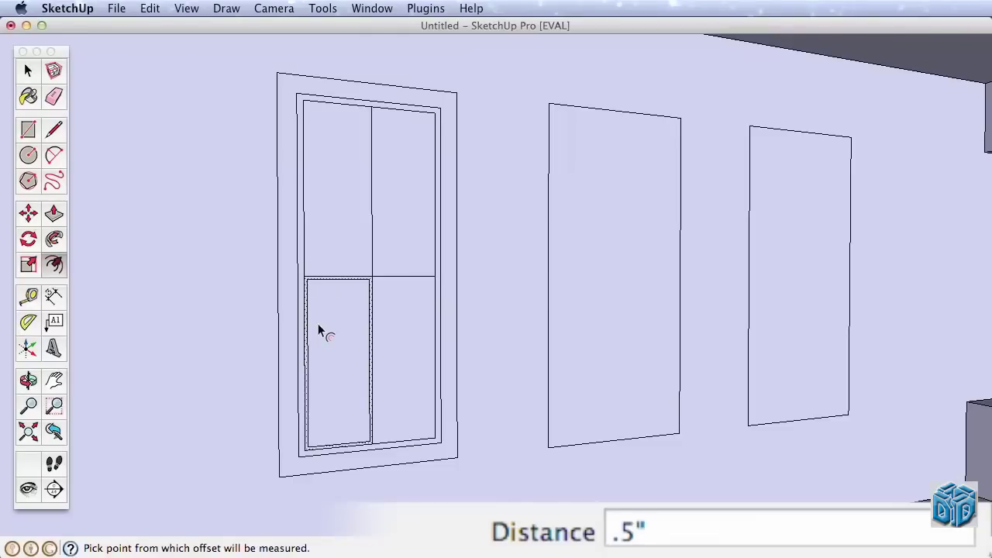
click(31, 74)
click(330, 224)
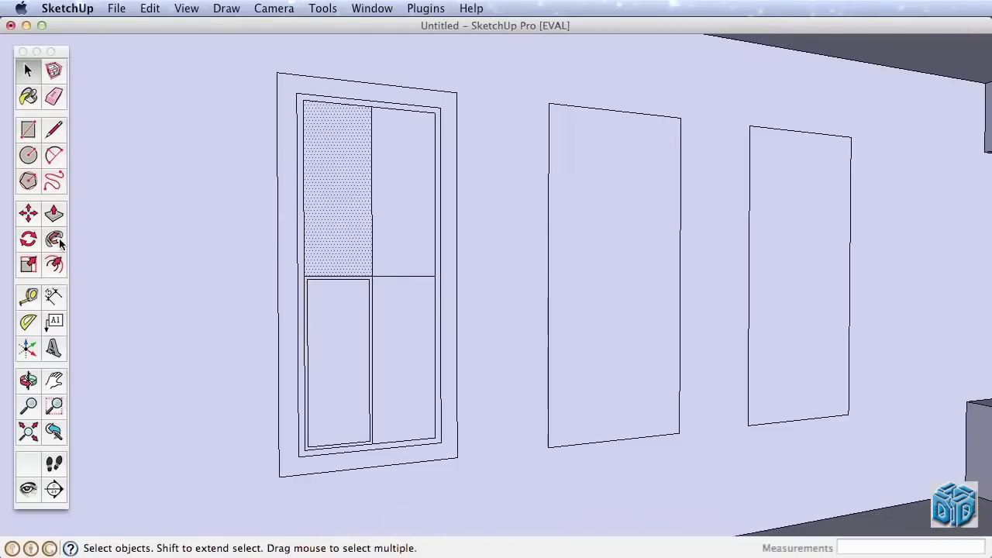
click(54, 265)
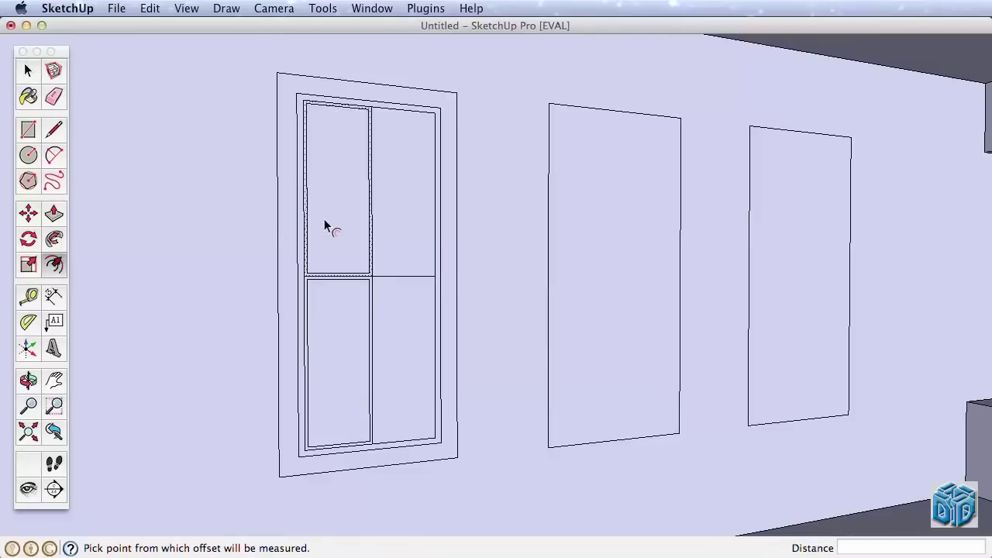
click(29, 71)
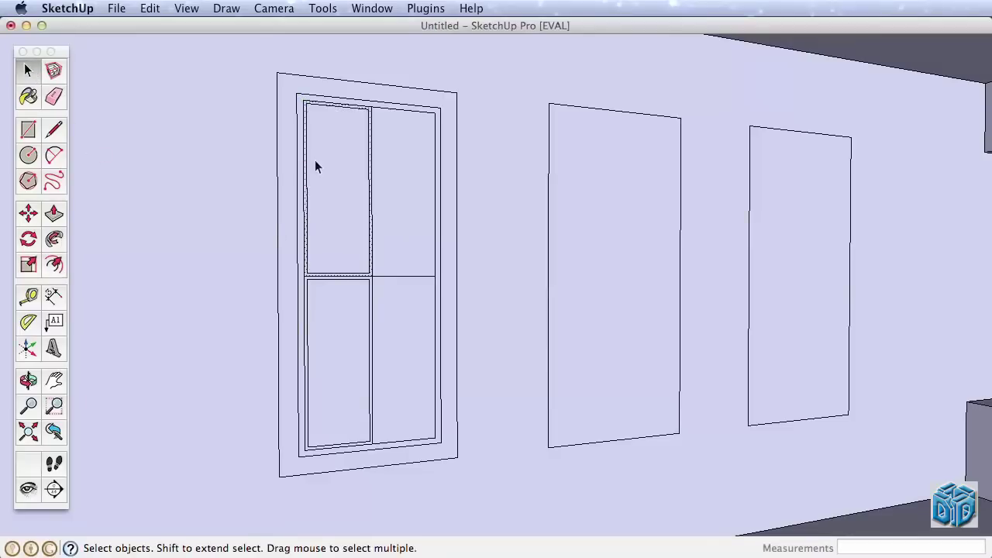
click(382, 211)
click(53, 264)
click(406, 228)
click(28, 70)
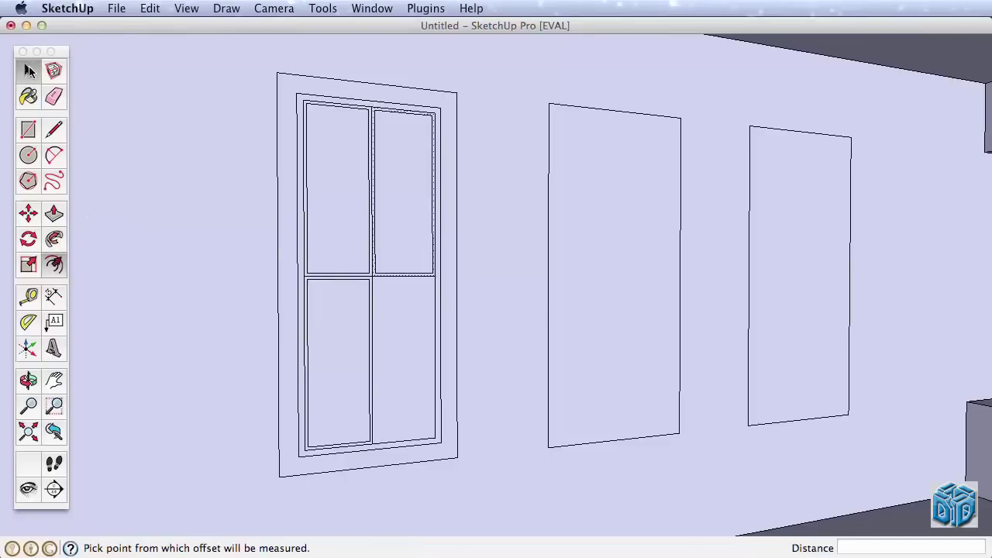
click(390, 332)
click(54, 264)
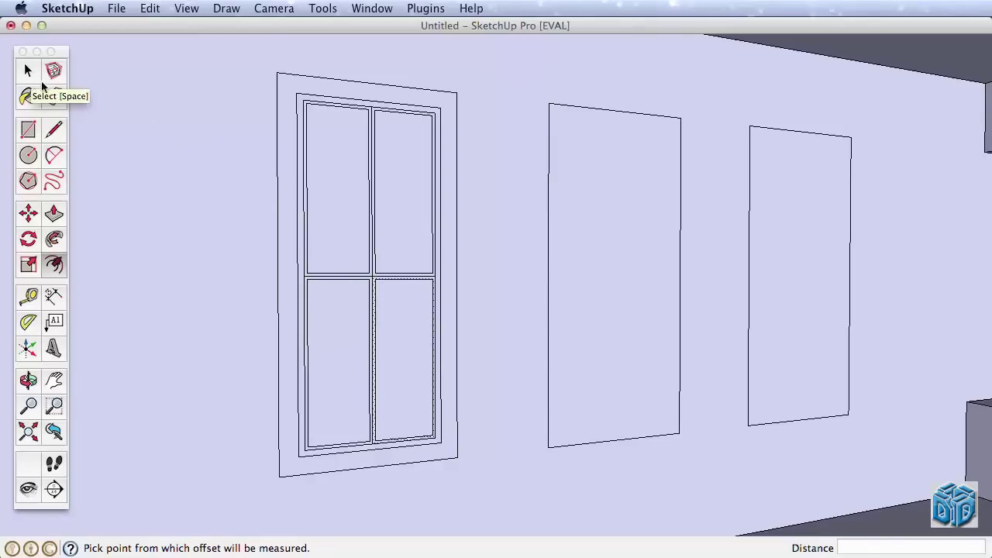
- Push/Pull the upper-left pane into the wall, then repeat that depth on the other three panes
middle_drag(310, 294, 346, 258)
drag(346, 259, 338, 259)
double_click(406, 251)
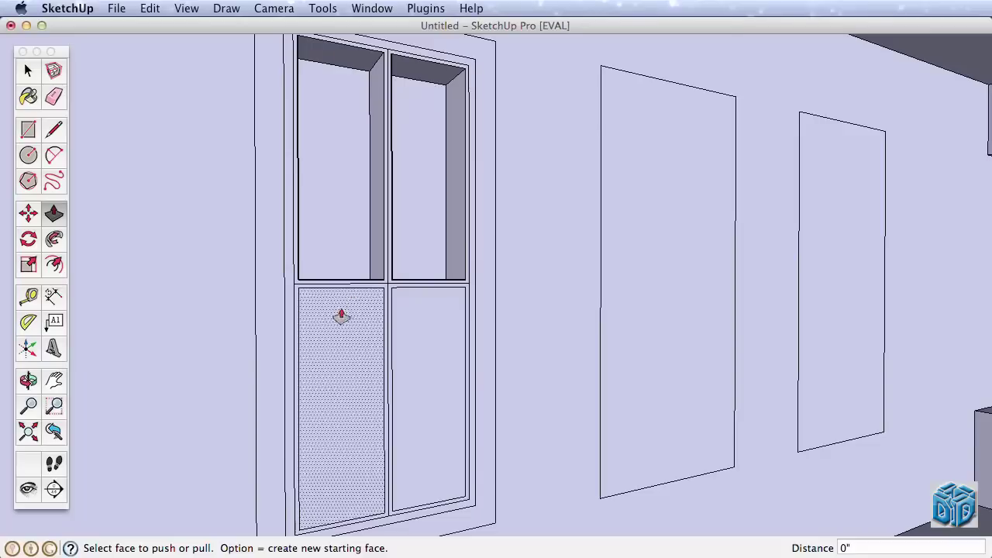
double_click(321, 354)
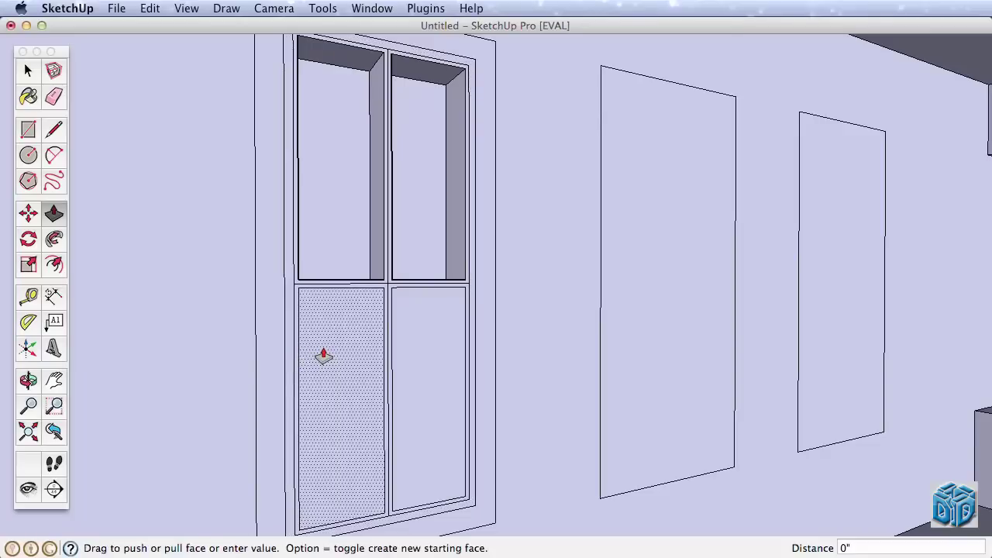
double_click(405, 356)
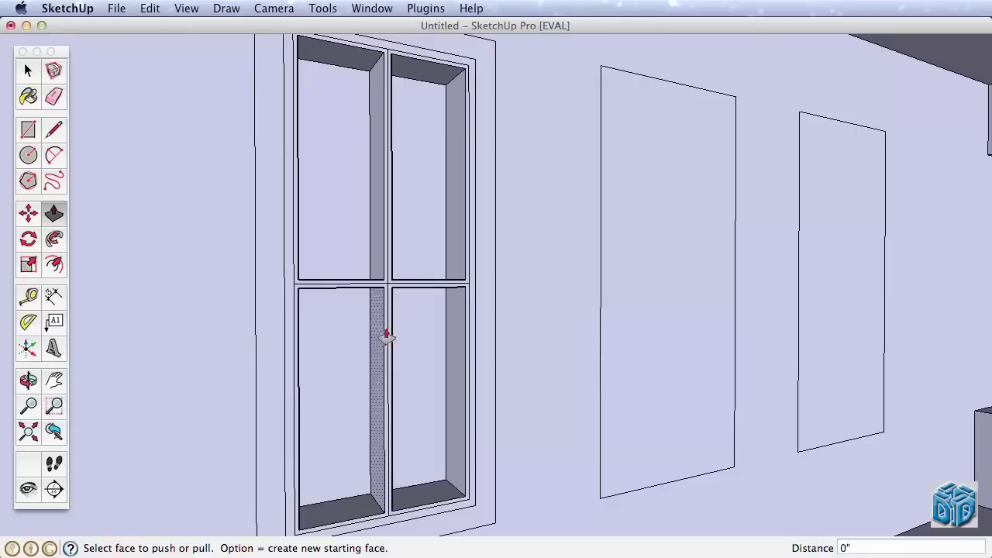
scroll(368, 304, down, 4)
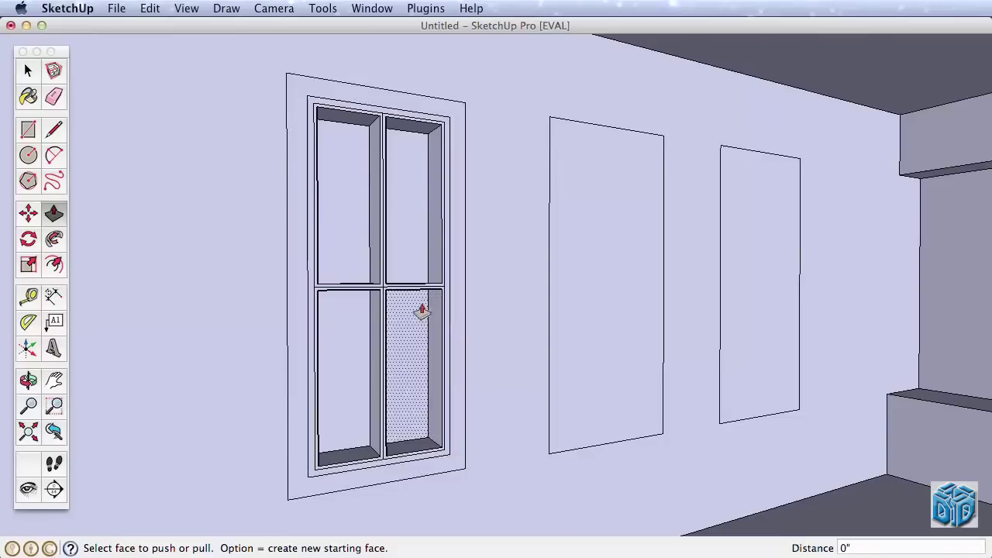
- Erase the stray edges across the centre of the window's mullions
scroll(380, 293, up, 1)
scroll(380, 292, up, 5)
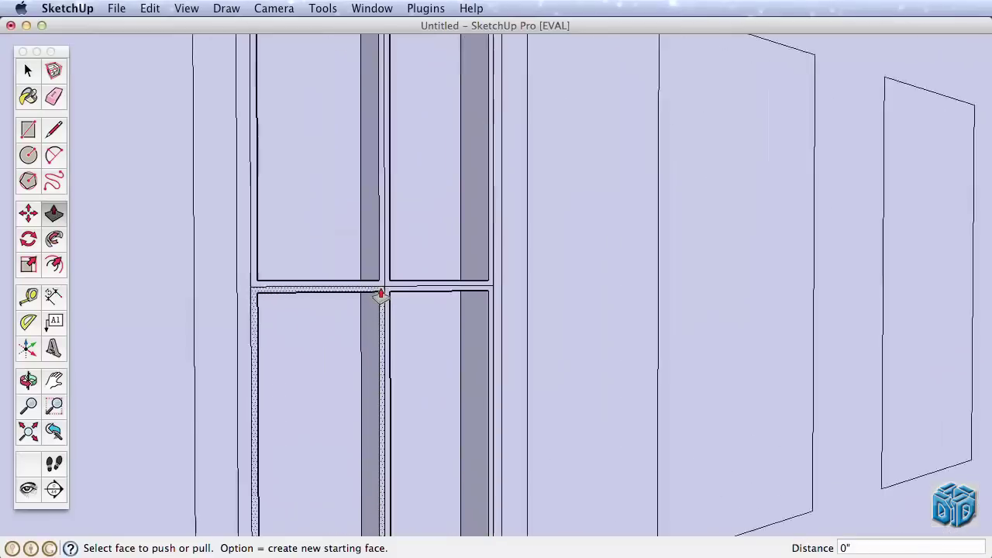
click(53, 97)
drag(404, 293, 391, 279)
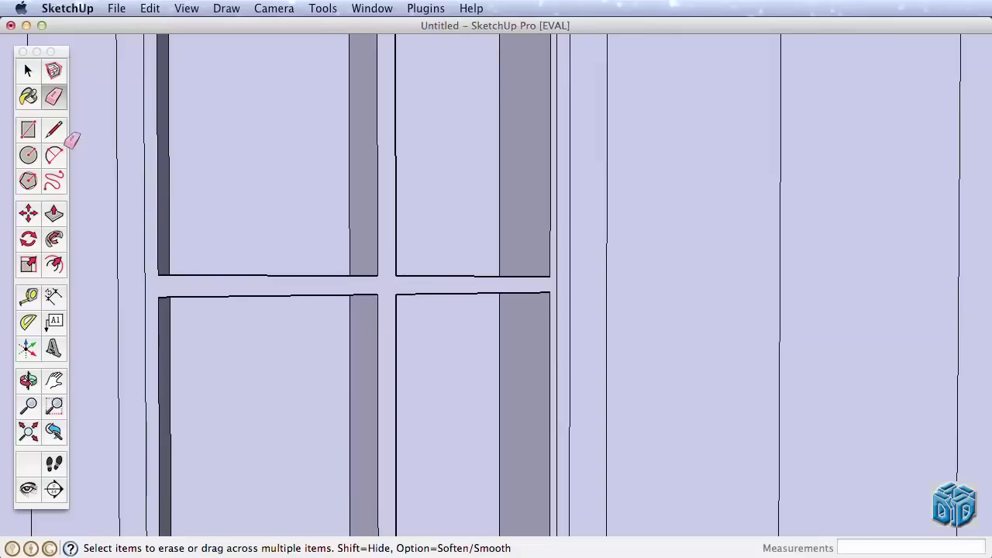
- Pull the muntin face outward and set the depth of the frame strip
click(53, 213)
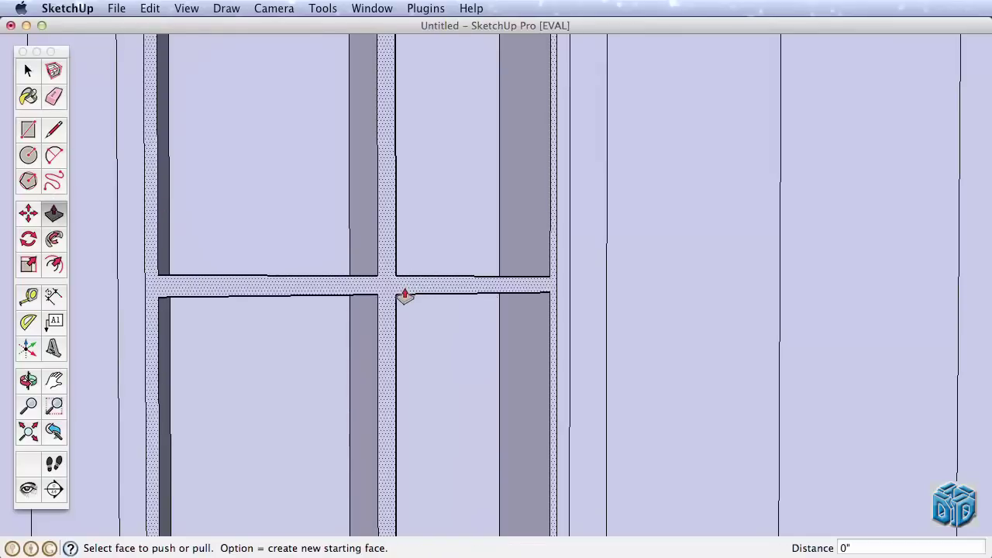
drag(405, 296, 378, 295)
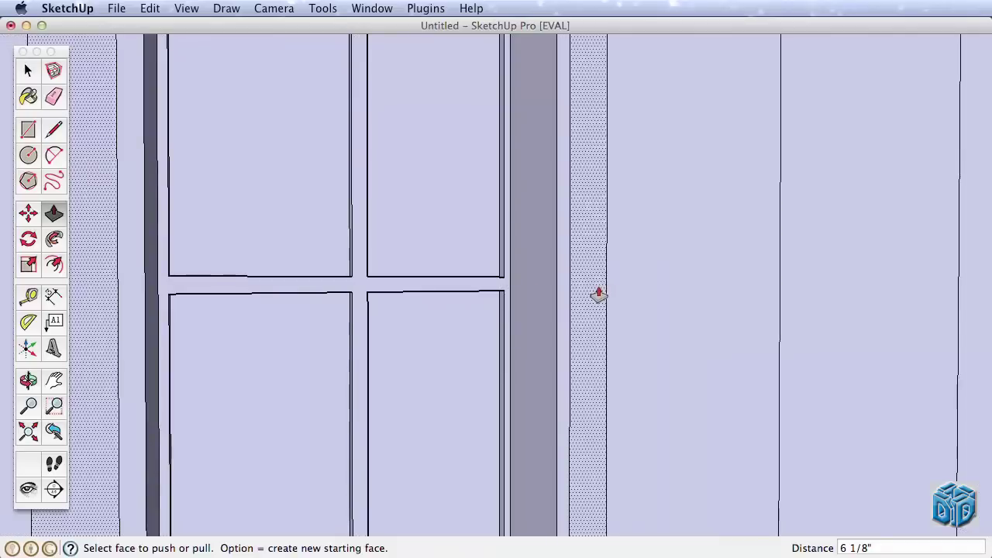
drag(597, 294, 543, 301)
scroll(294, 314, down, 8)
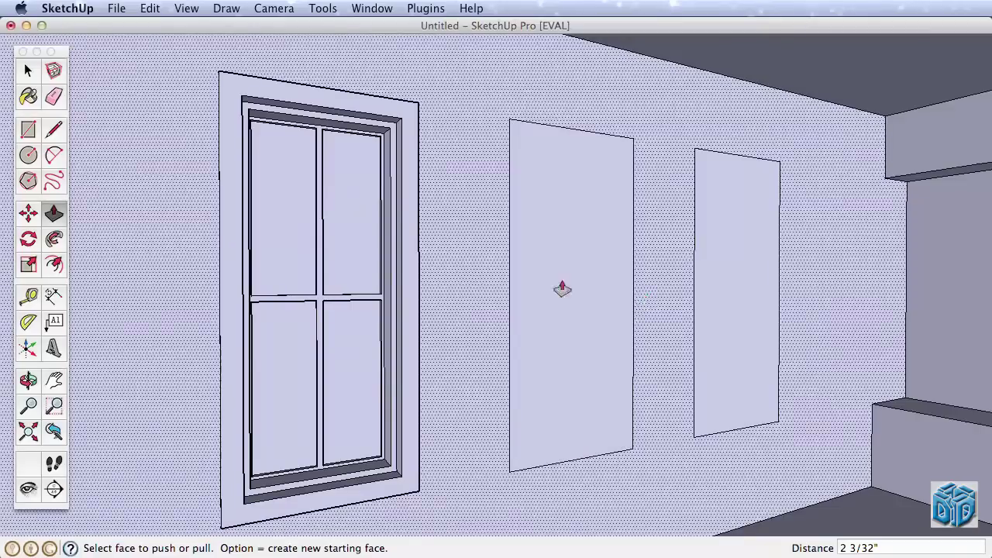
- Inset the middle window's outline to match the first window's trim, then another 1 inch
click(53, 264)
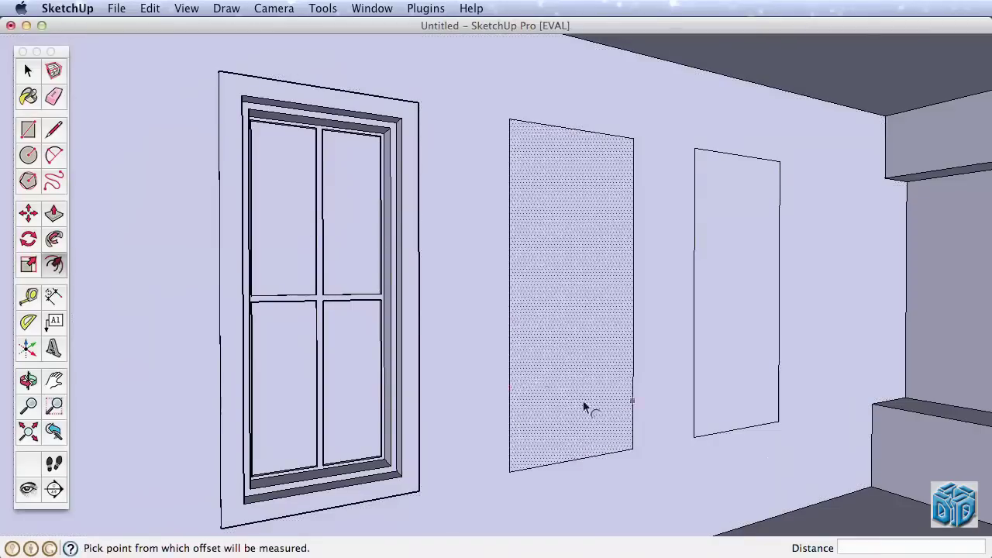
click(565, 441)
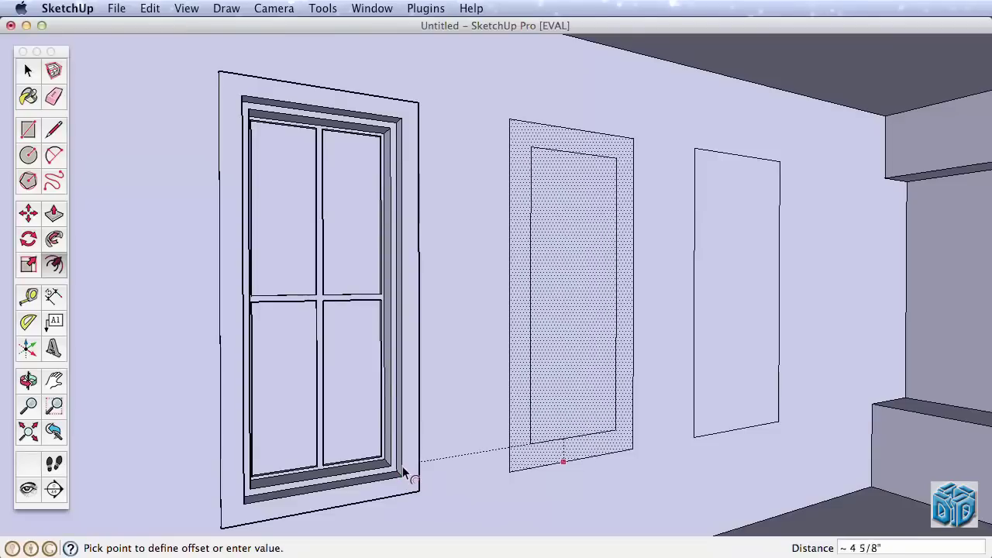
click(404, 475)
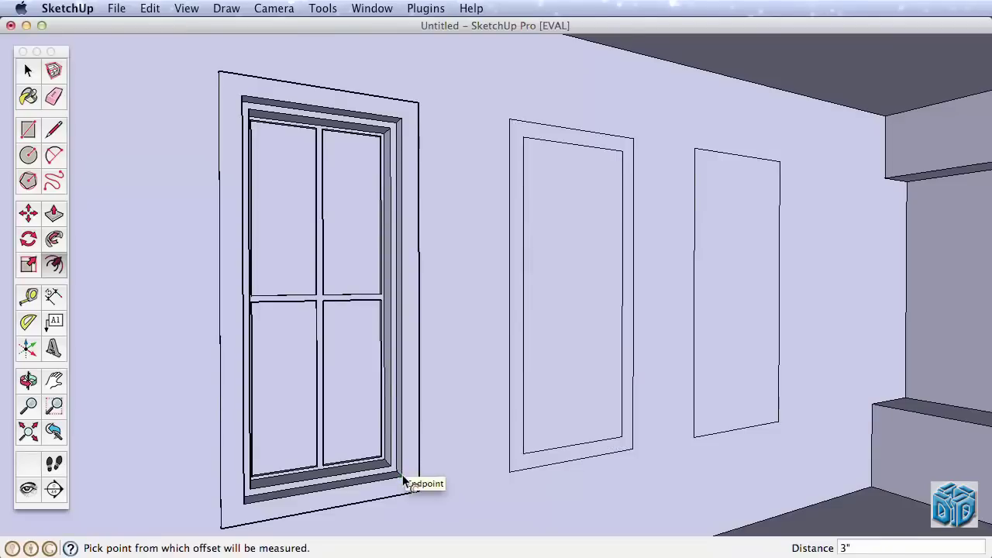
click(567, 434)
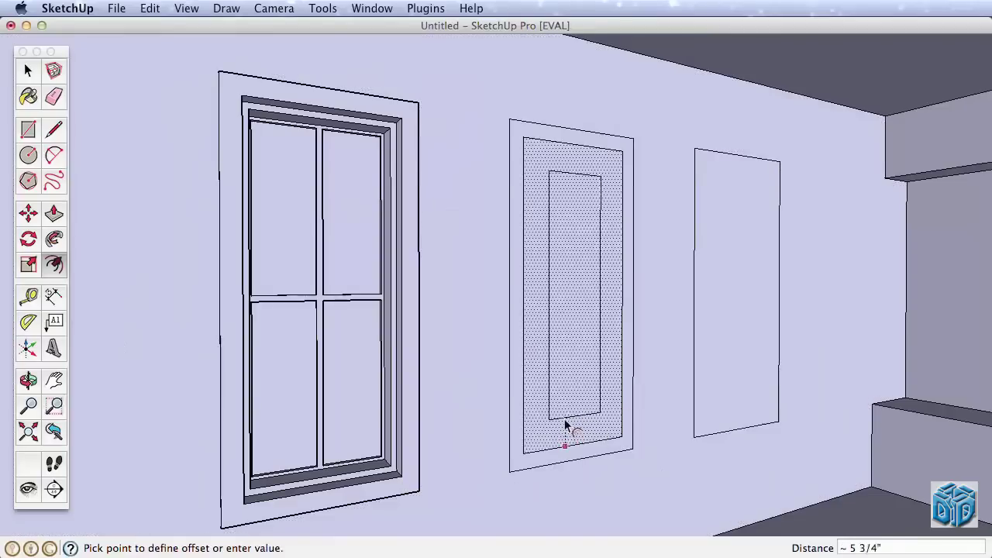
click(389, 469)
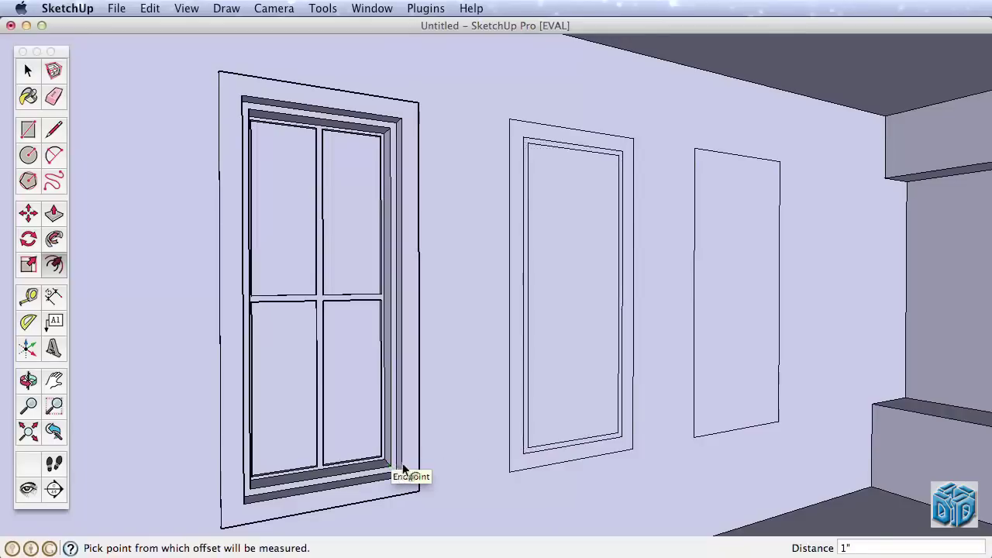
- Draw a vertical and a horizontal line dividing the middle window's inner panel into four panes
click(53, 130)
click(574, 149)
click(575, 440)
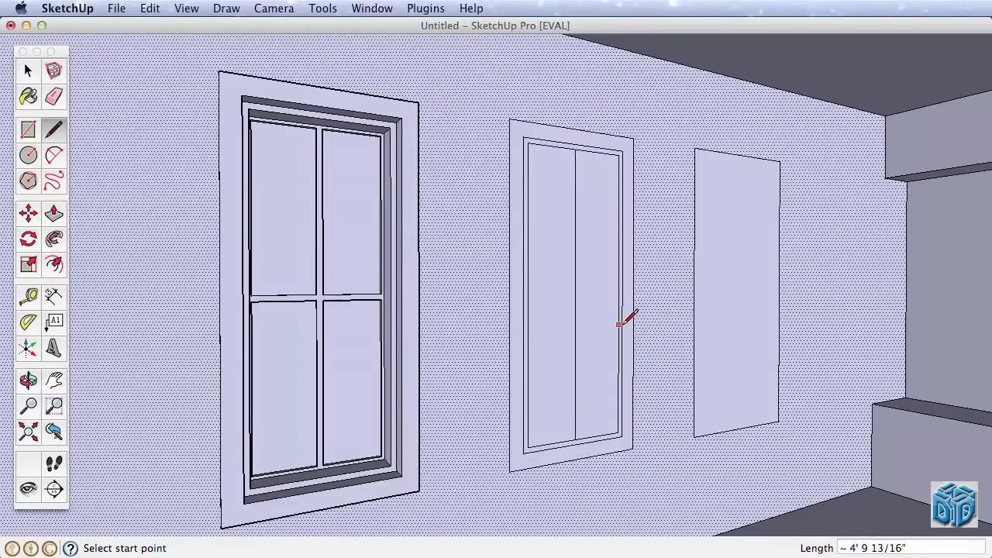
click(618, 294)
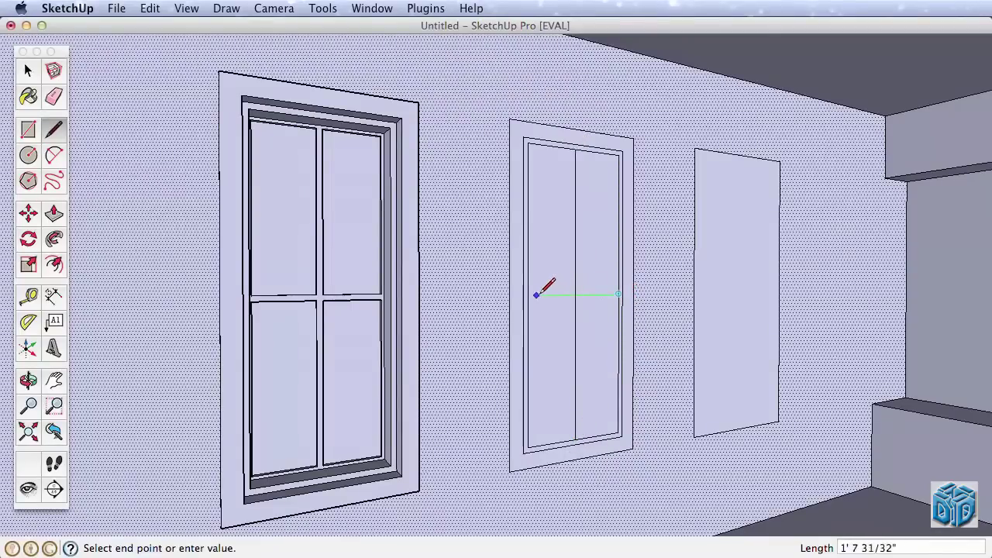
click(528, 294)
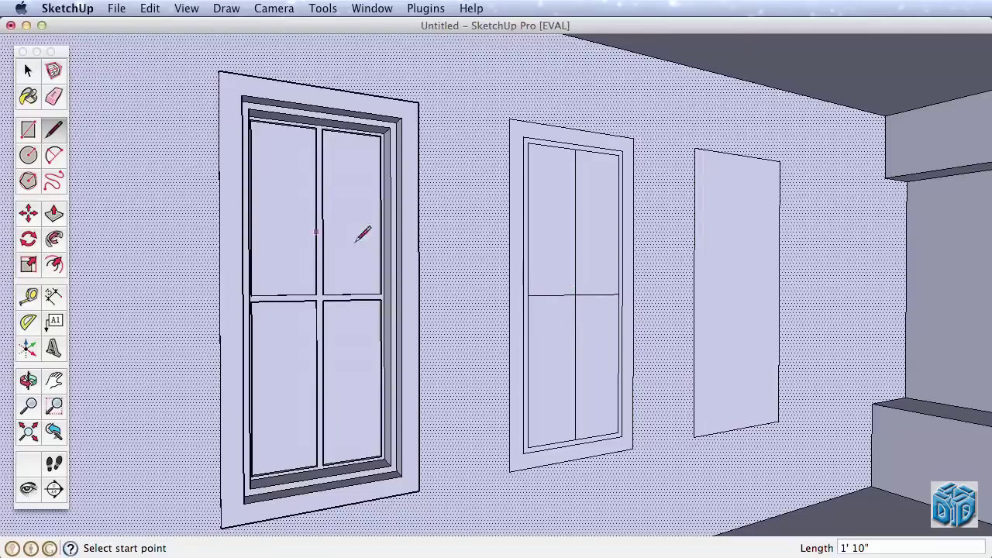
- Offset the lower-left pane 1/2 inch inward and repeat on the other three panes
click(54, 265)
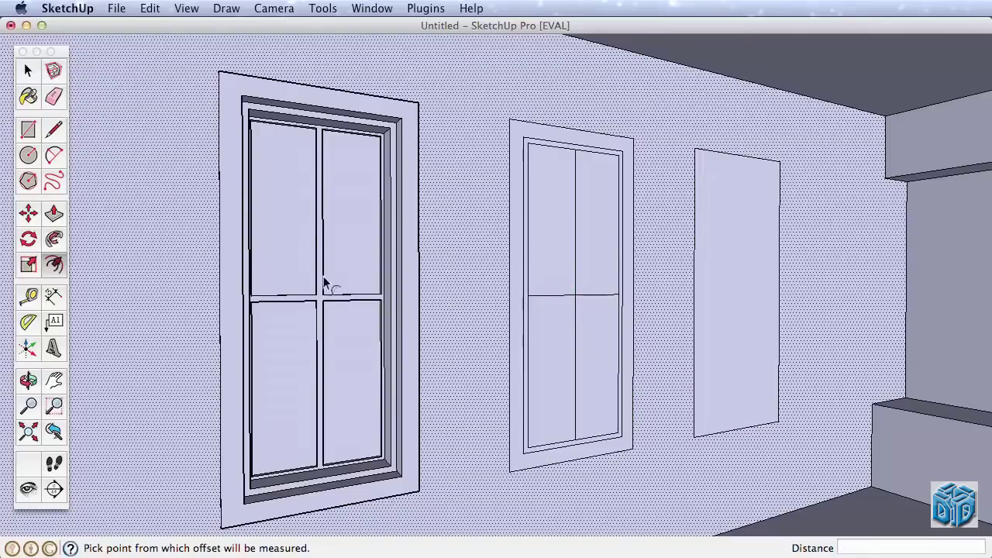
click(551, 438)
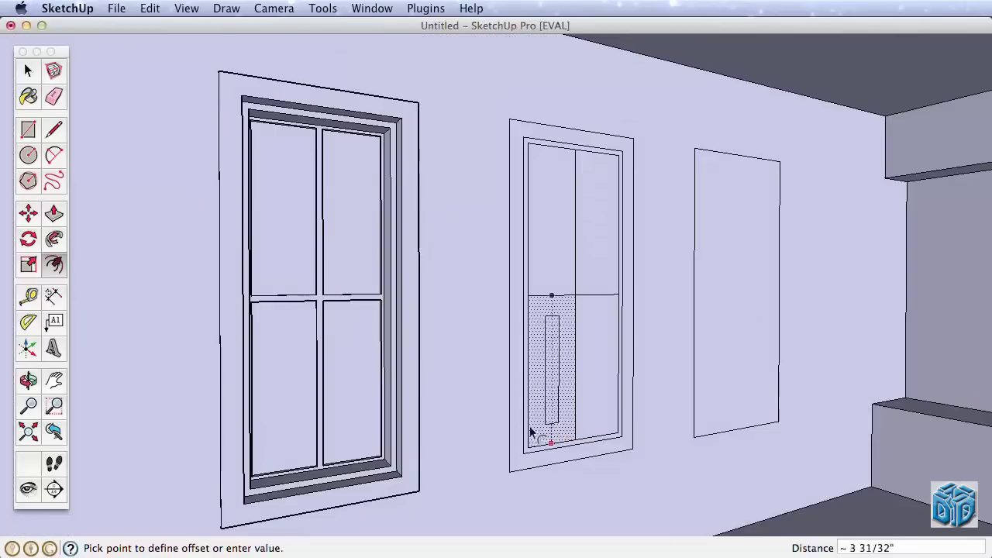
text(1/2)
key(Return)
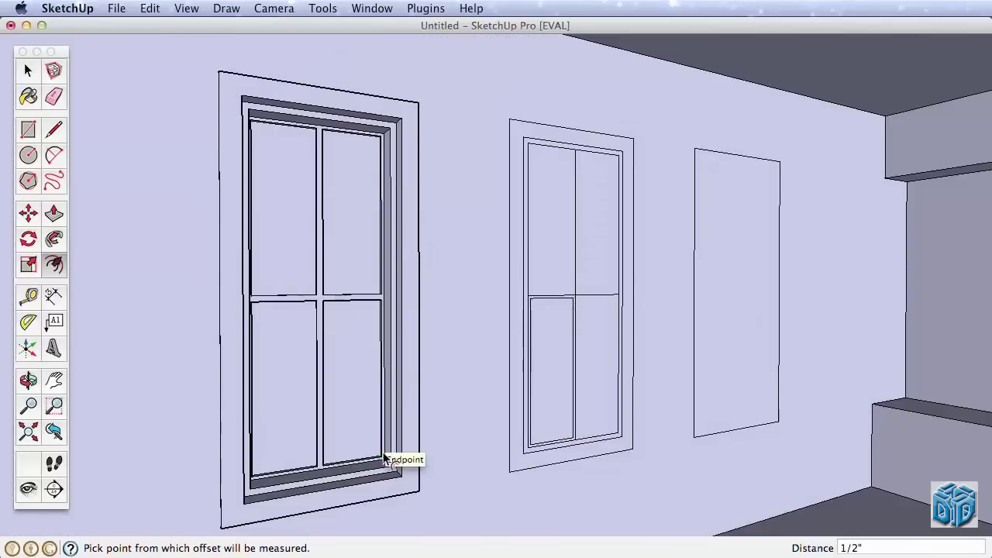
double_click(597, 373)
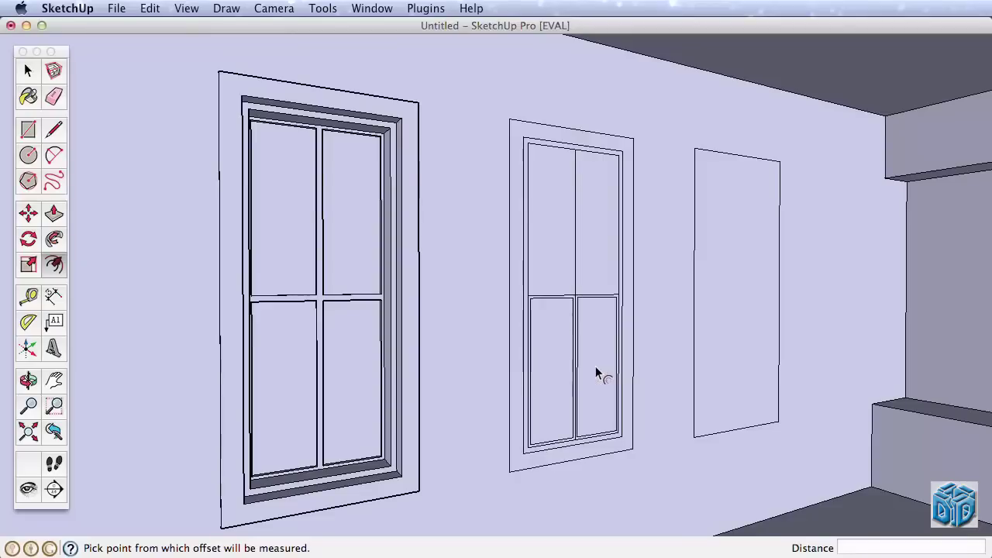
double_click(598, 279)
double_click(559, 263)
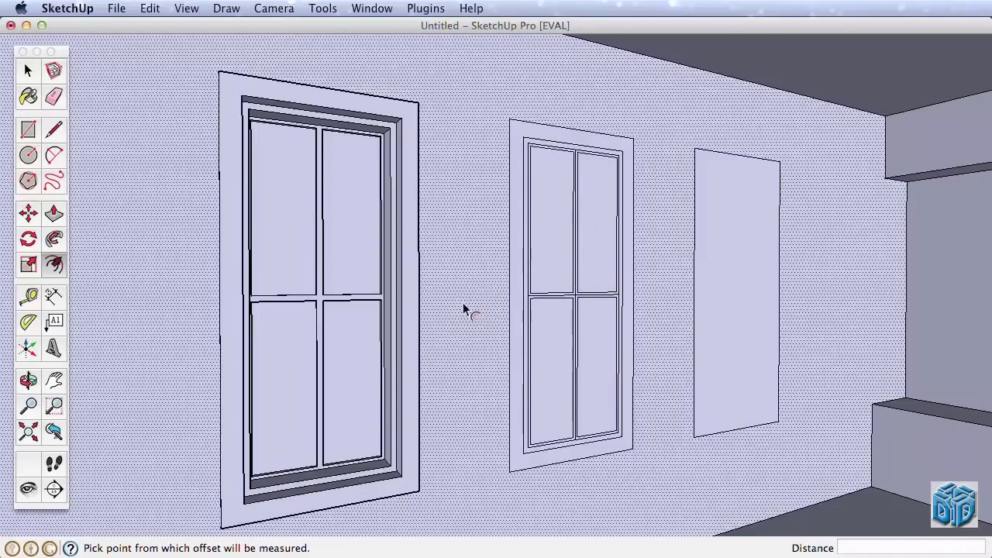
scroll(463, 302, up, 3)
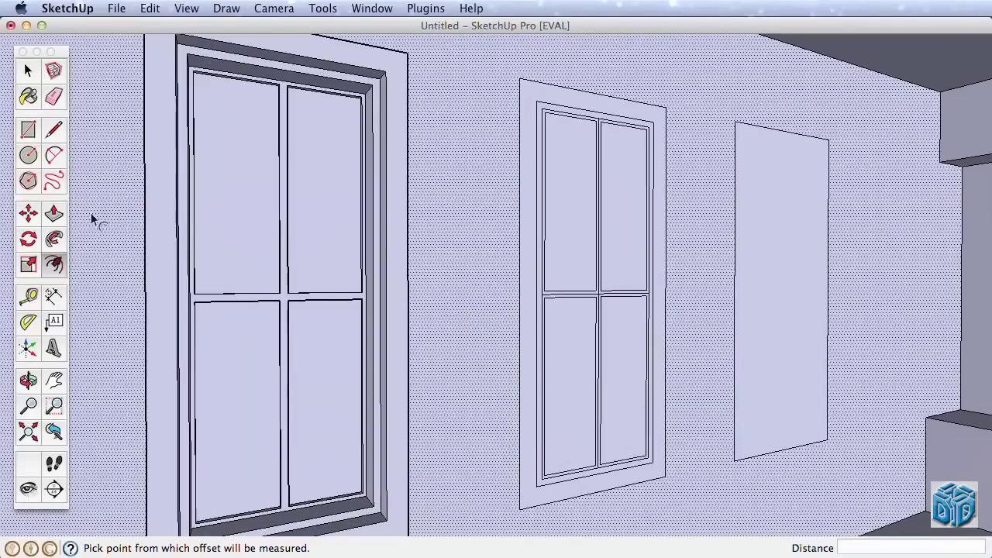
click(53, 213)
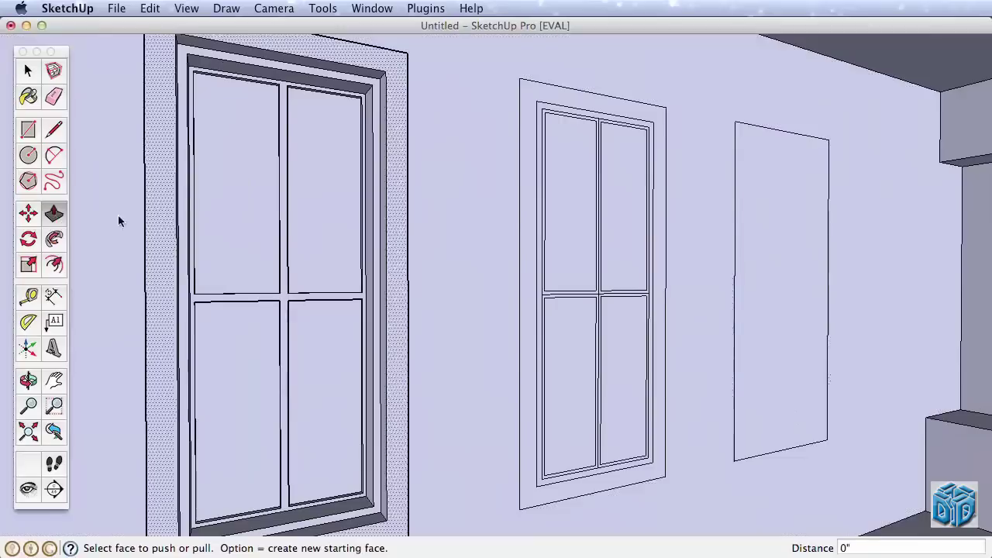
- Push the middle window's outer frame inward
click(531, 290)
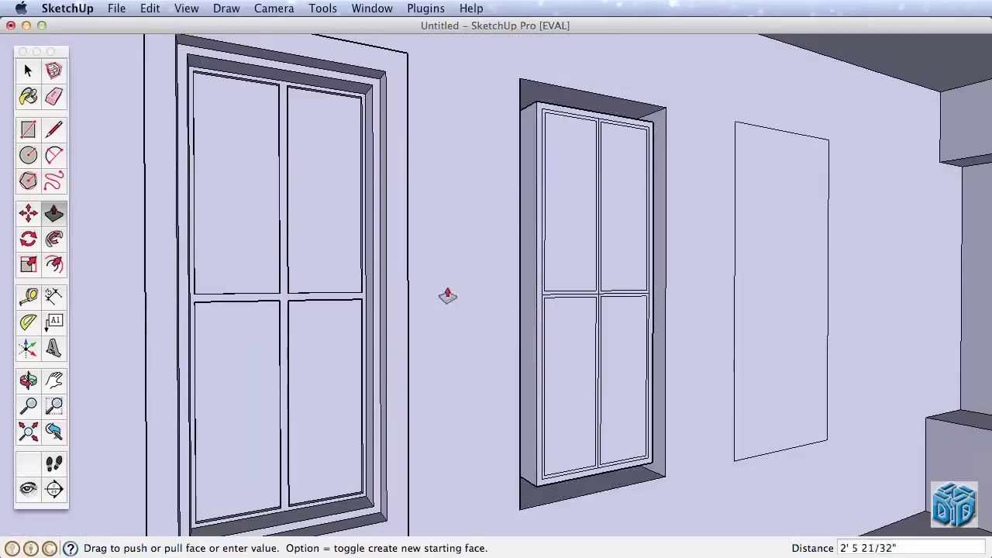
click(398, 277)
click(54, 96)
scroll(553, 228, up, 5)
scroll(602, 286, down, 4)
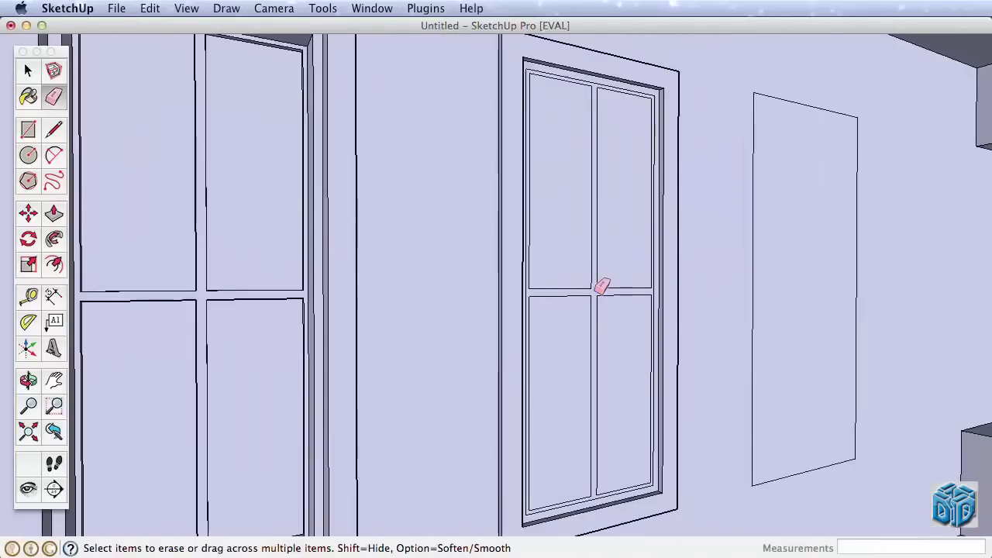
scroll(602, 286, down, 2)
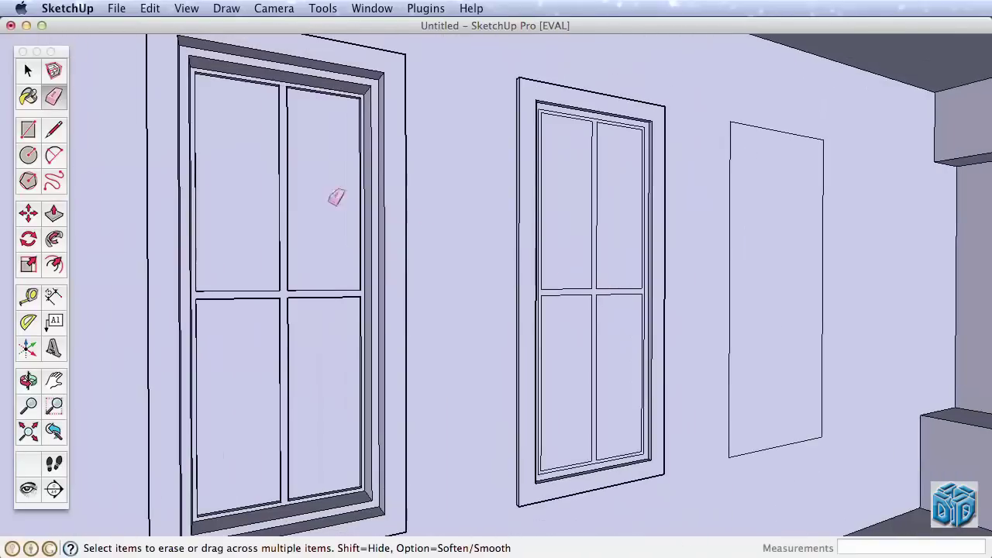
click(53, 213)
- Recess the middle window's four panes to the first window's pane depth
click(583, 244)
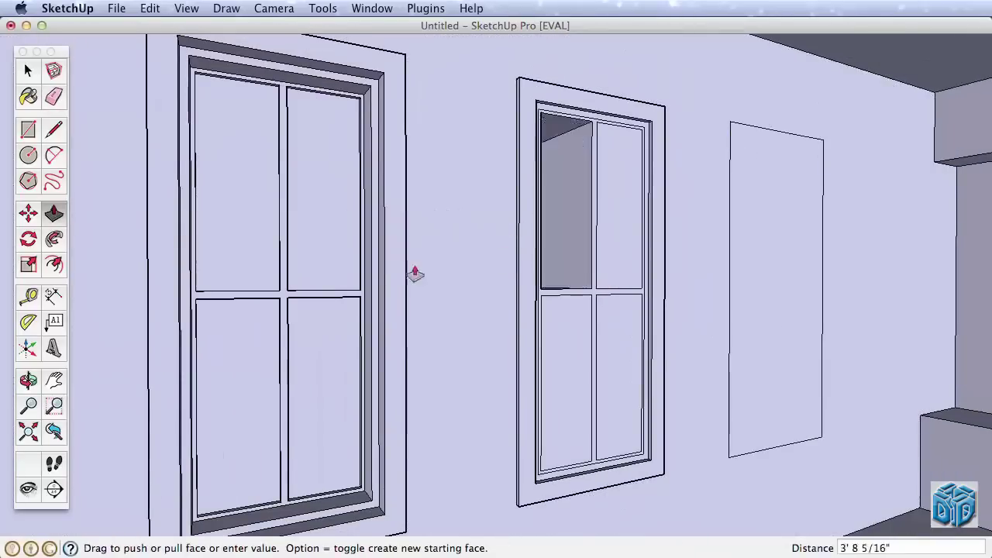
click(327, 261)
double_click(580, 321)
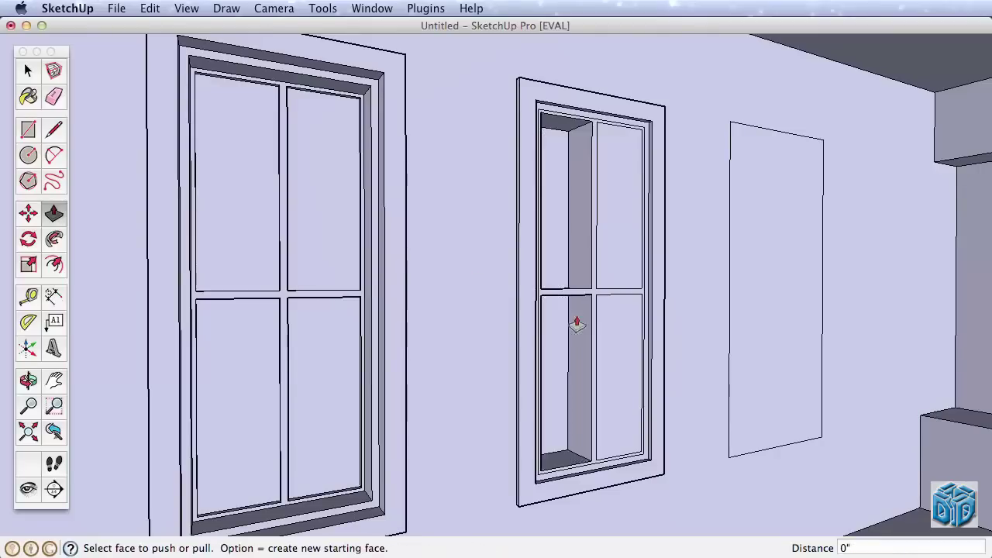
double_click(601, 318)
double_click(620, 261)
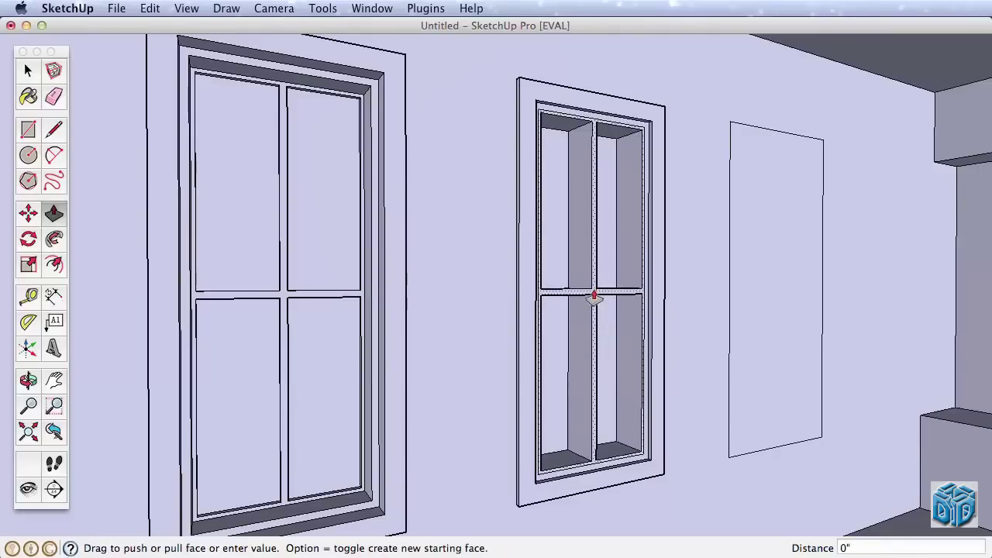
- Push back the mullion cross and inner jamb to match the first window's depths
click(594, 293)
click(290, 300)
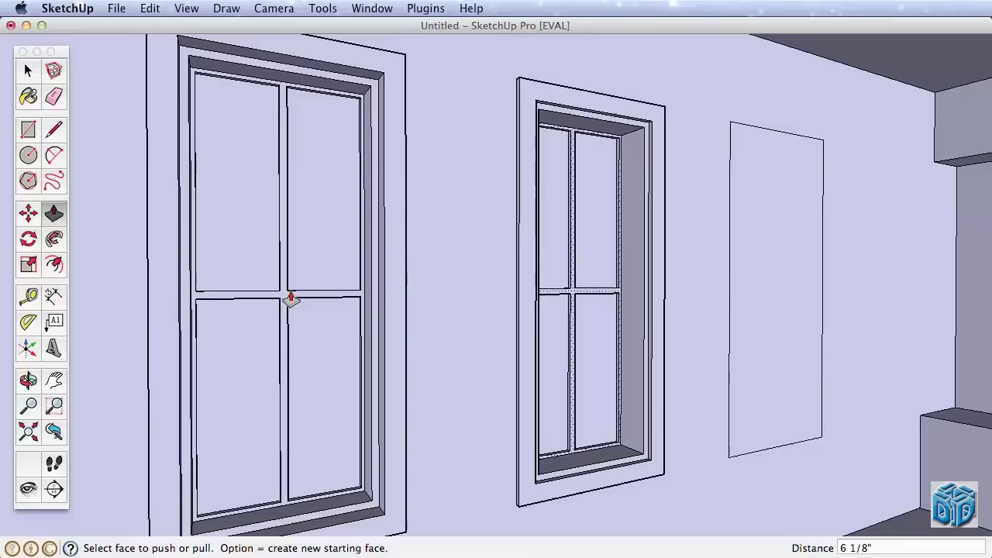
click(645, 331)
click(376, 496)
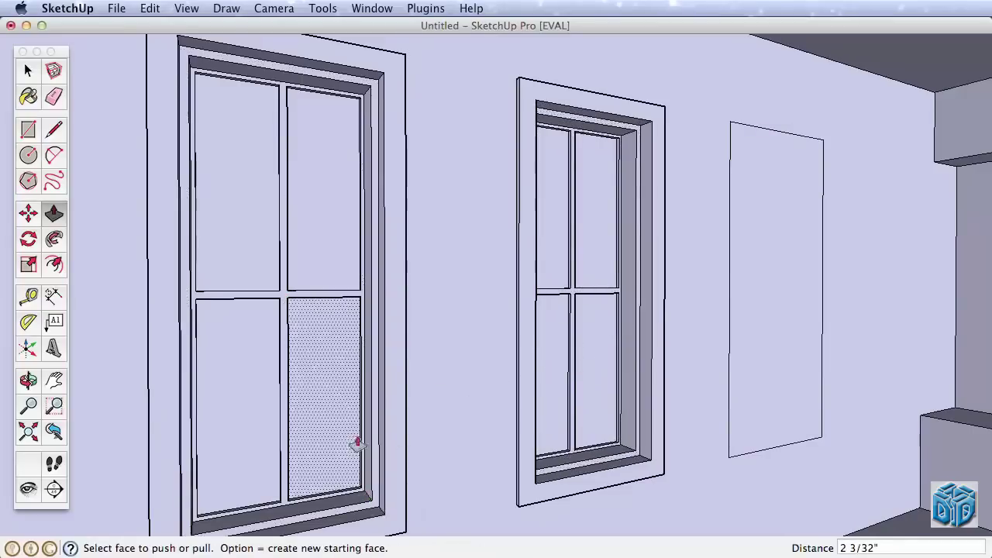
scroll(299, 354, down, 1)
scroll(298, 355, down, 1)
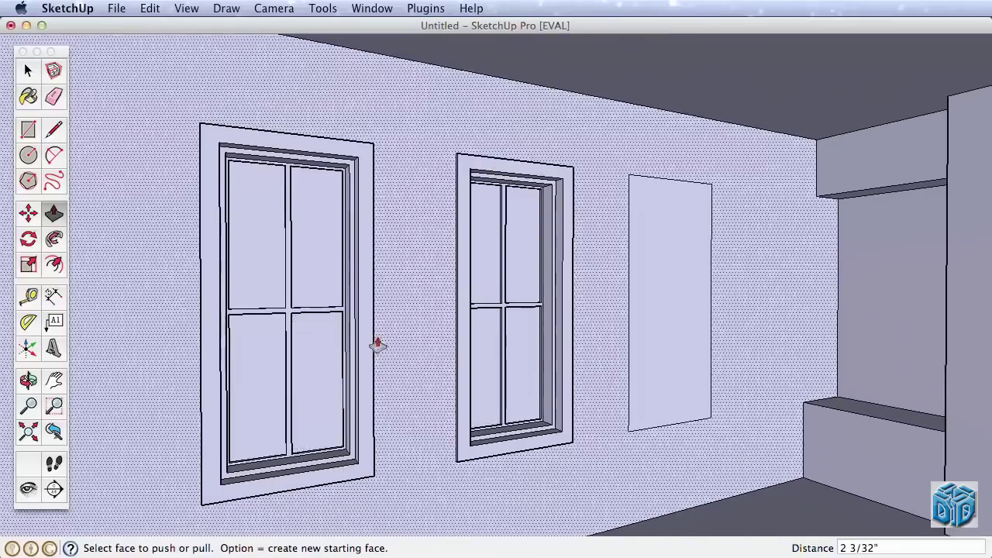
- Recess the blank third rectangle into the wall and select its lower pane
double_click(711, 305)
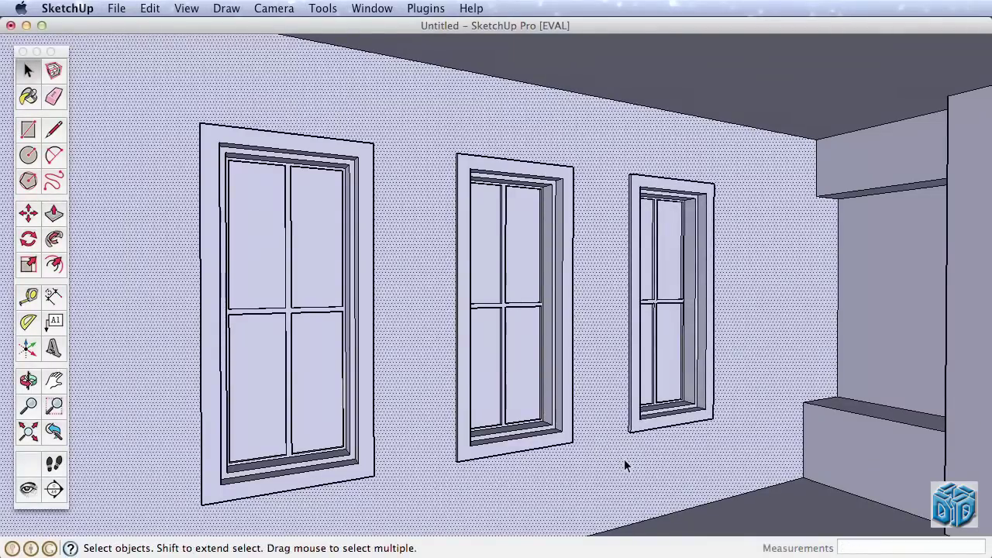
key(Escape)
middle_drag(664, 381, 695, 376)
click(643, 389)
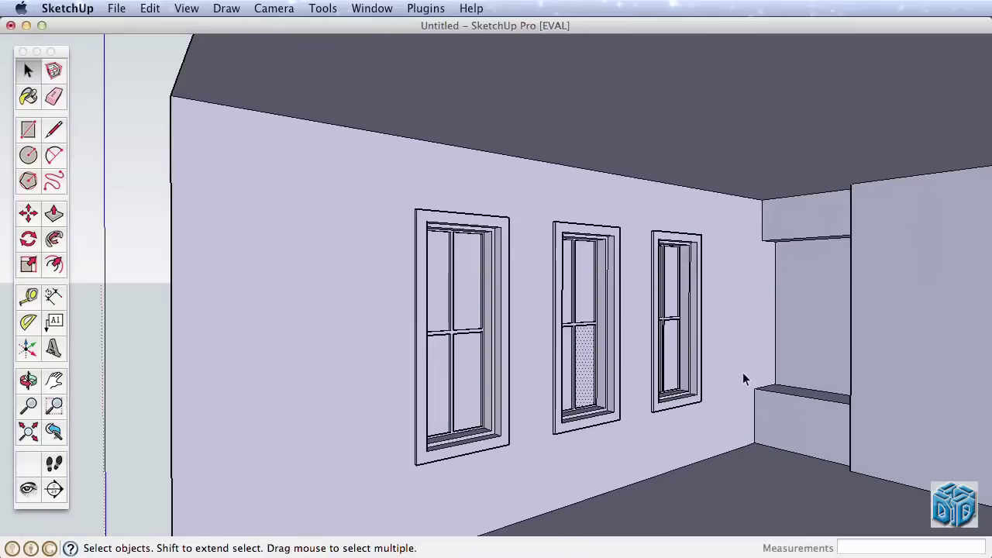
- Orbit and zoom the camera inside the room toward the back wall
middle_drag(742, 376, 515, 365)
scroll(514, 361, down, 6)
middle_drag(539, 363, 605, 354)
scroll(519, 359, up, 4)
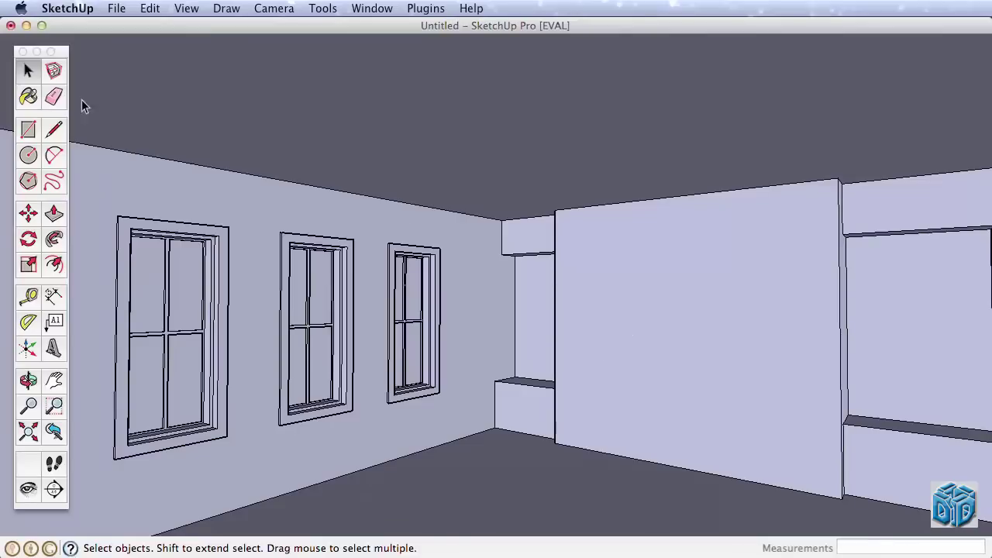
- With the Paint Bucket active, move the Colors panel off the wall and shorten it
click(28, 96)
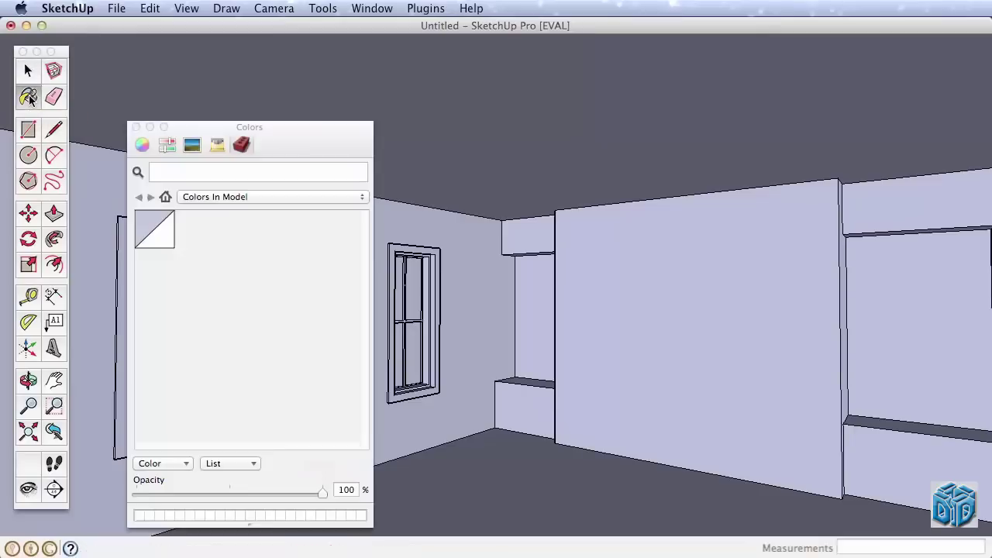
click(137, 129)
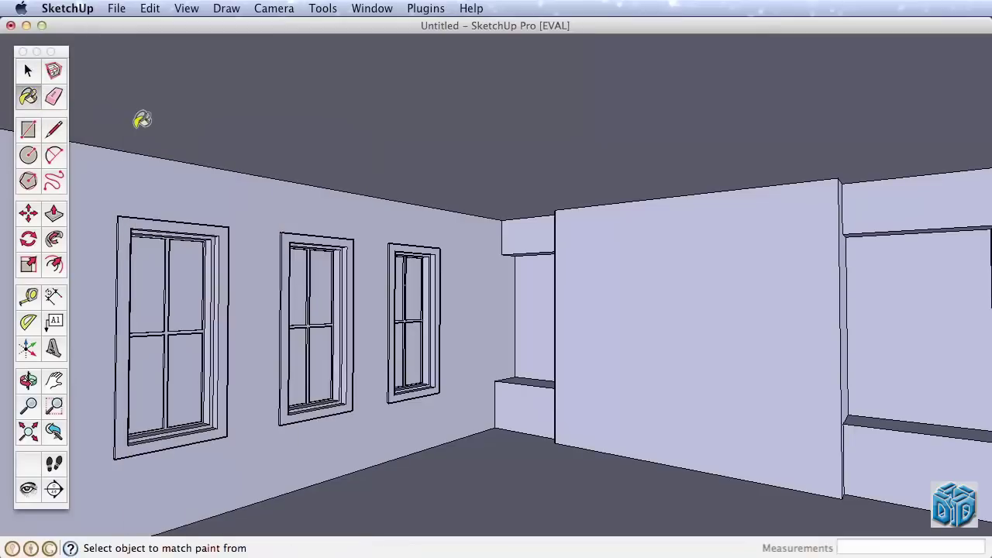
click(28, 96)
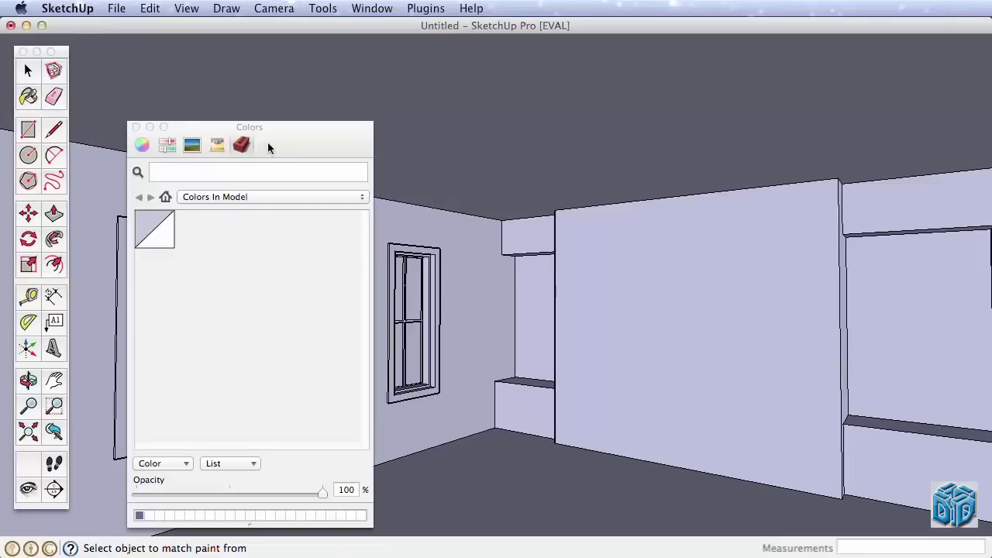
drag(310, 145, 768, 97)
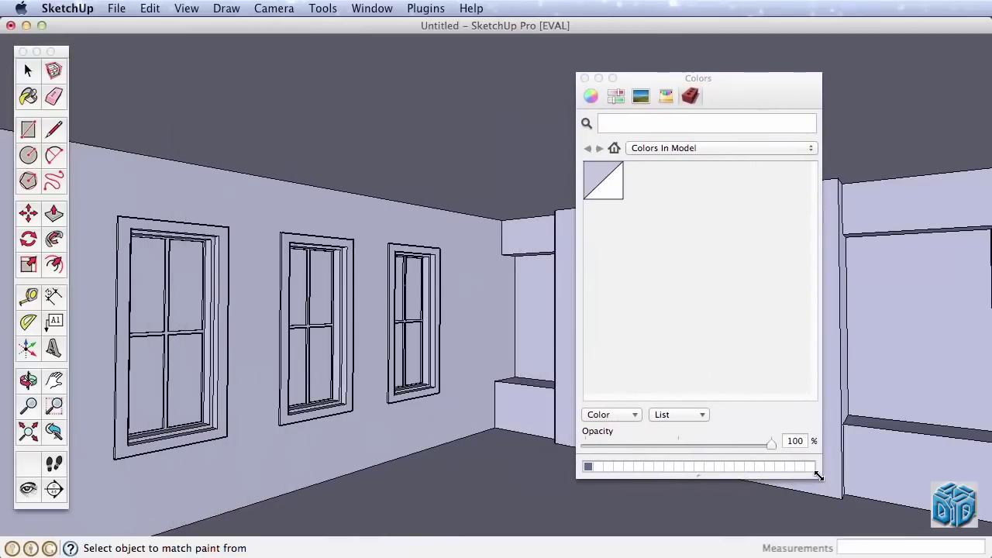
drag(818, 475, 818, 378)
- Mix a darkened dusty pink on the colour wheel and paint the wall face below the ledge
click(591, 96)
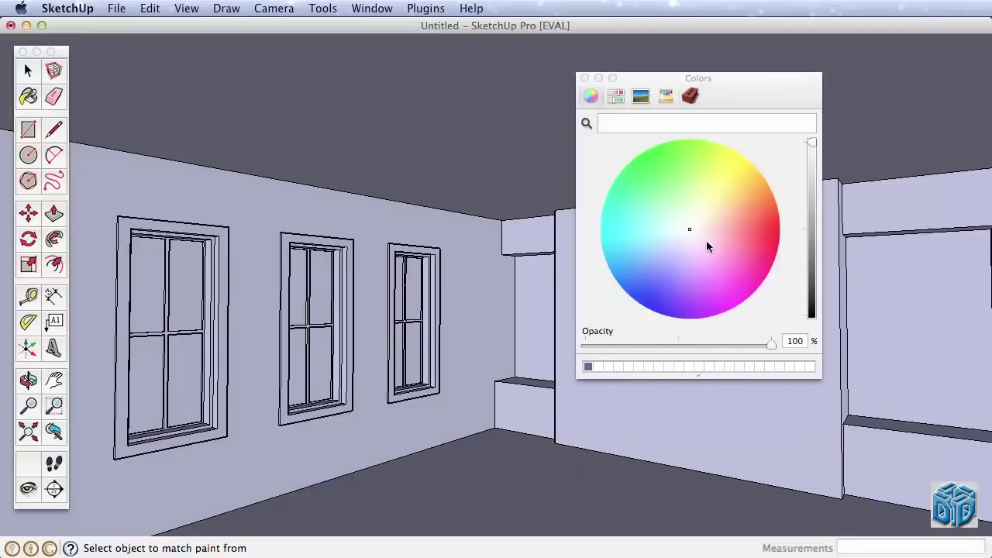
click(714, 226)
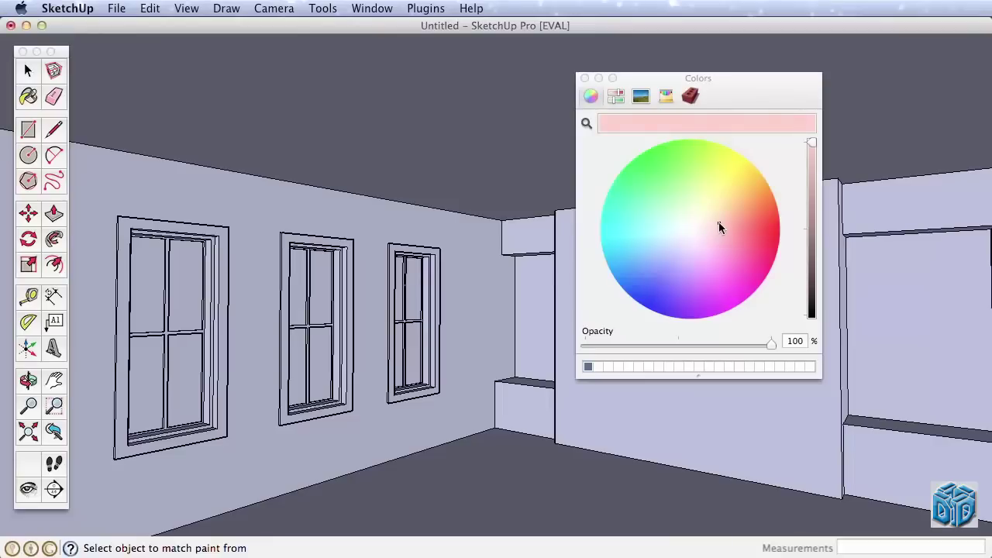
click(813, 229)
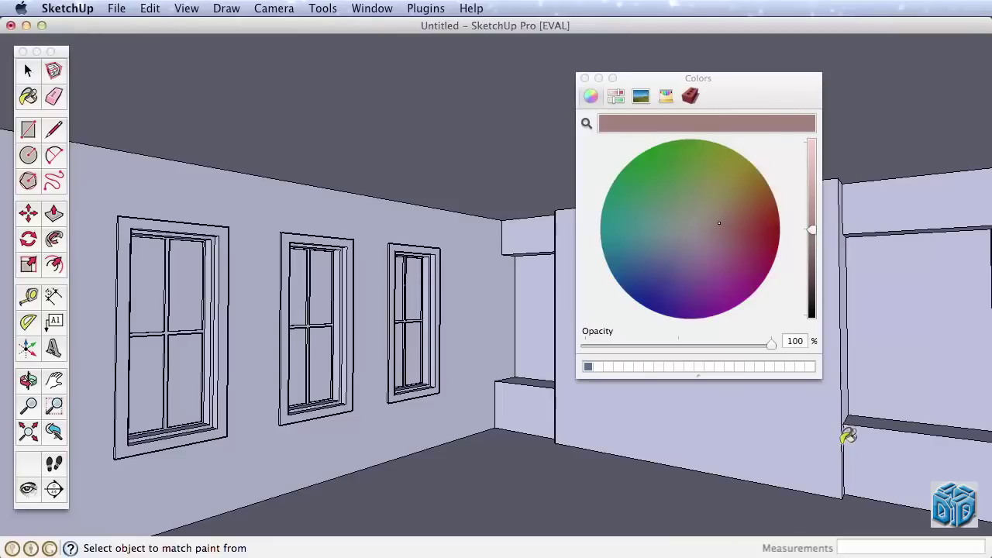
click(922, 455)
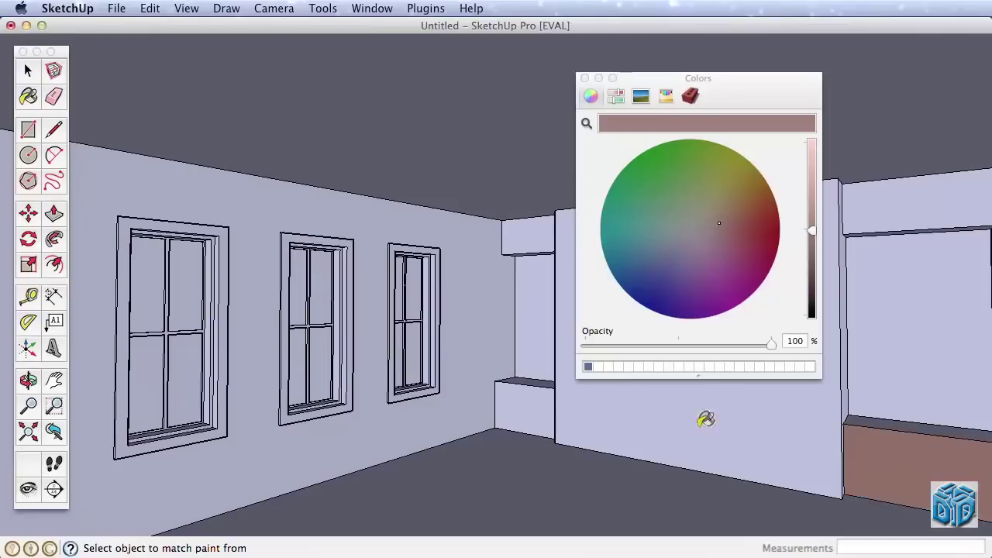
- Paint the ledge and window wall mauve-brown, then the small, right and front walls pale pink
click(542, 407)
click(474, 397)
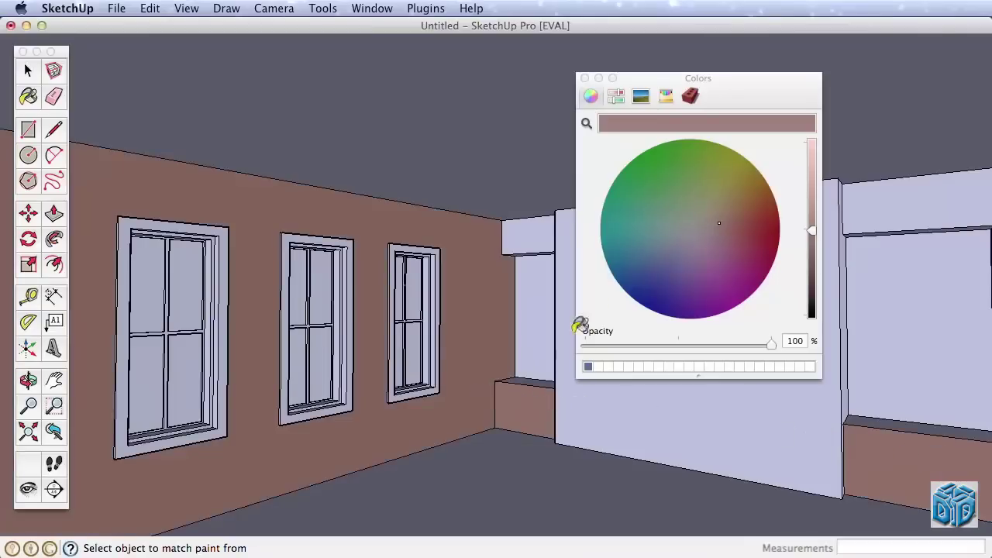
click(703, 231)
click(812, 191)
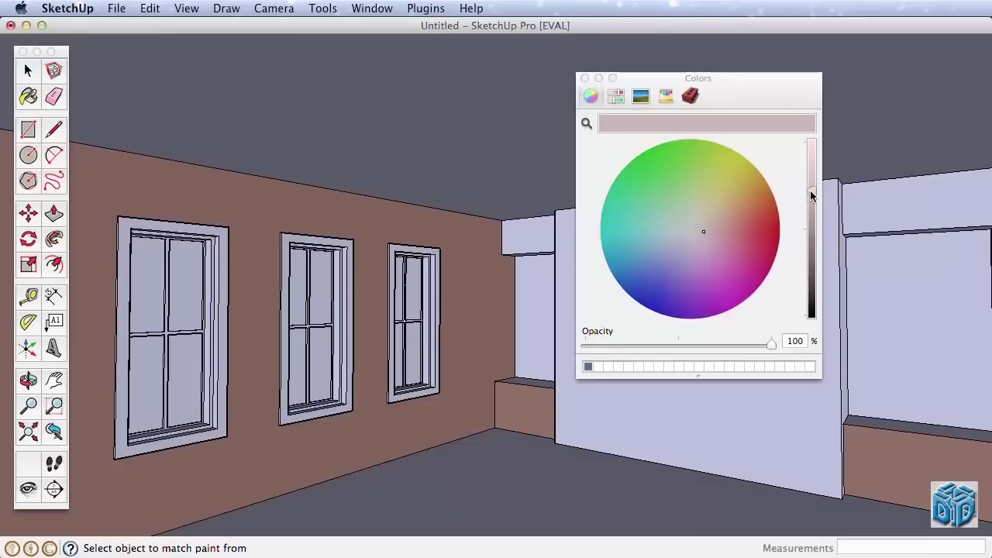
click(540, 281)
click(895, 309)
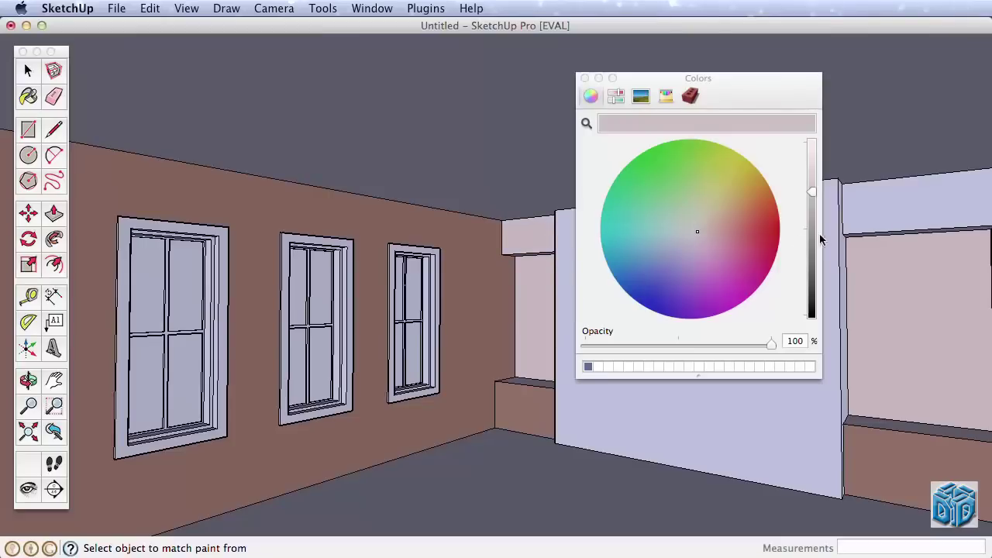
click(823, 391)
middle_drag(907, 461, 894, 312)
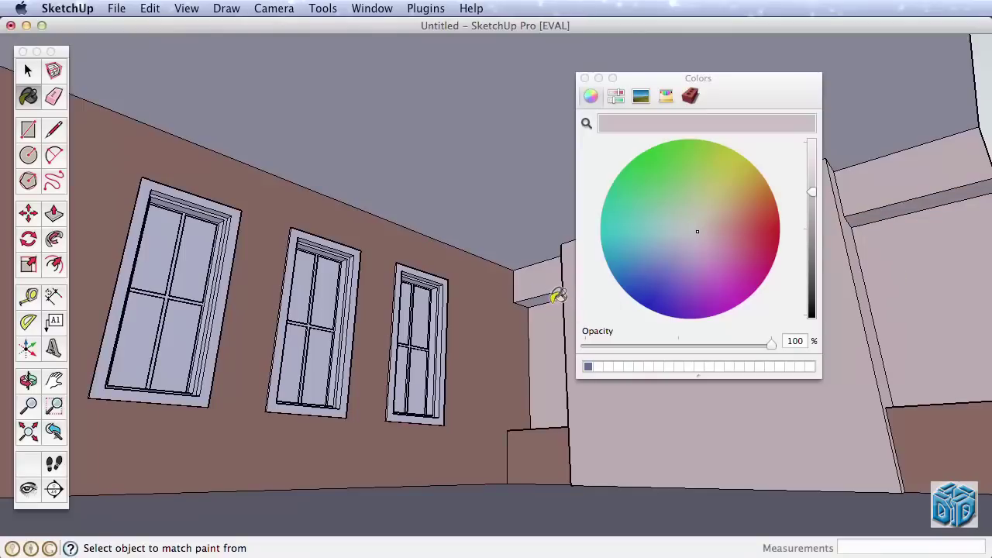
- Give the left window's two lower panes the light-blue glass colour
mouse_move(549, 392)
middle_down()
mouse_move(558, 470)
mouse_move(503, 467)
mouse_move(517, 386)
mouse_move(478, 396)
mouse_move(620, 392)
mouse_move(555, 405)
middle_up()
scroll(426, 339, up, 5)
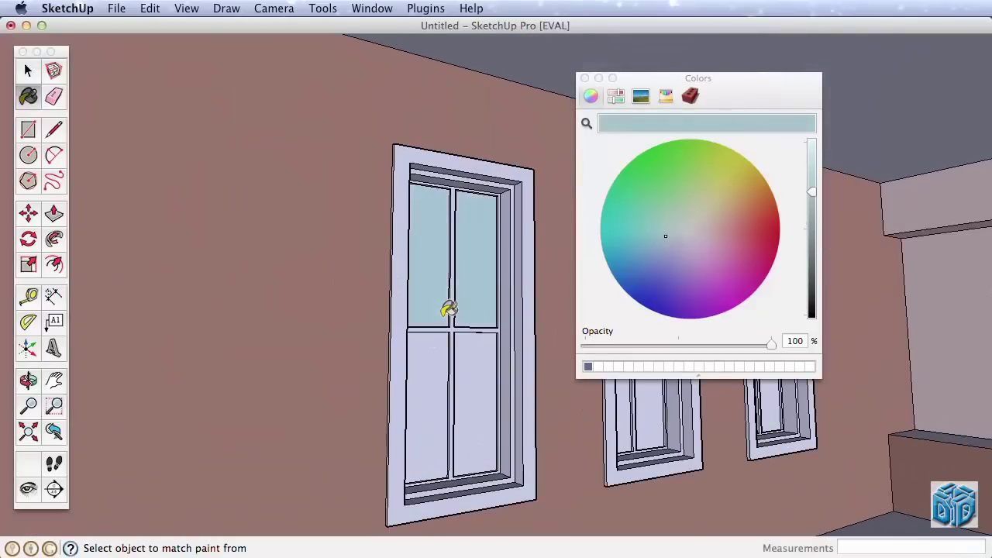
click(446, 344)
click(471, 348)
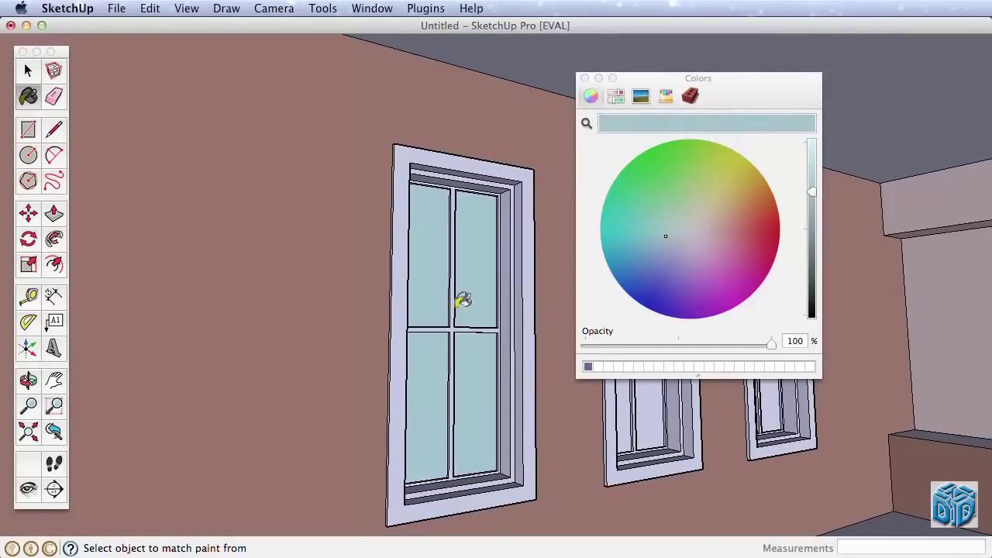
- Mix a dark brown and paint the left window's frame with it
mouse_move(467, 317)
middle_down()
mouse_move(467, 332)
mouse_move(440, 301)
middle_up()
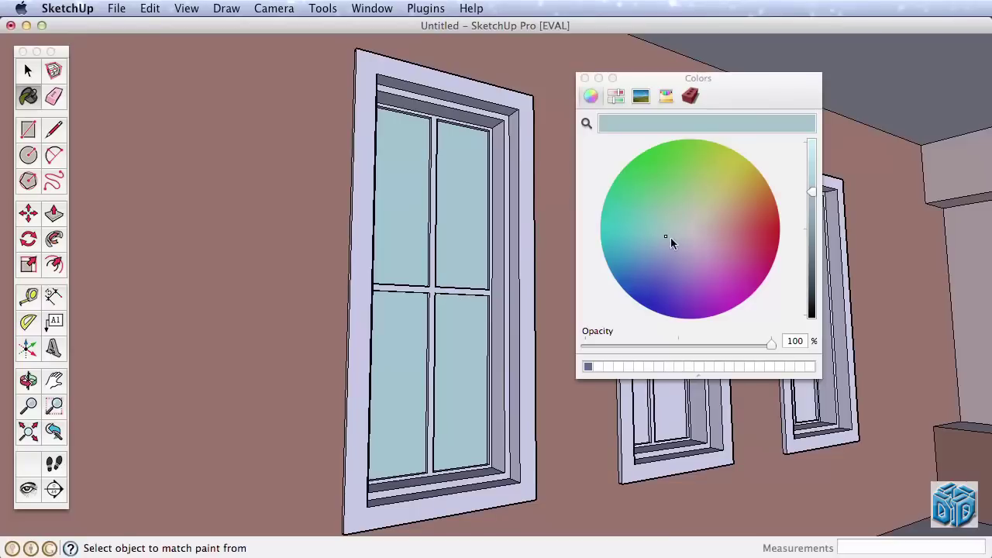
drag(715, 231, 733, 211)
click(810, 276)
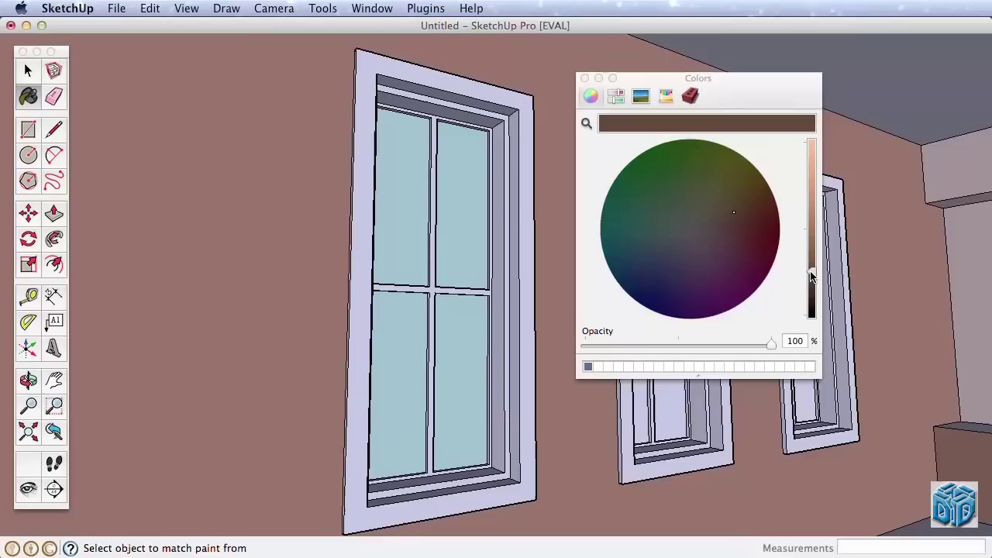
click(530, 273)
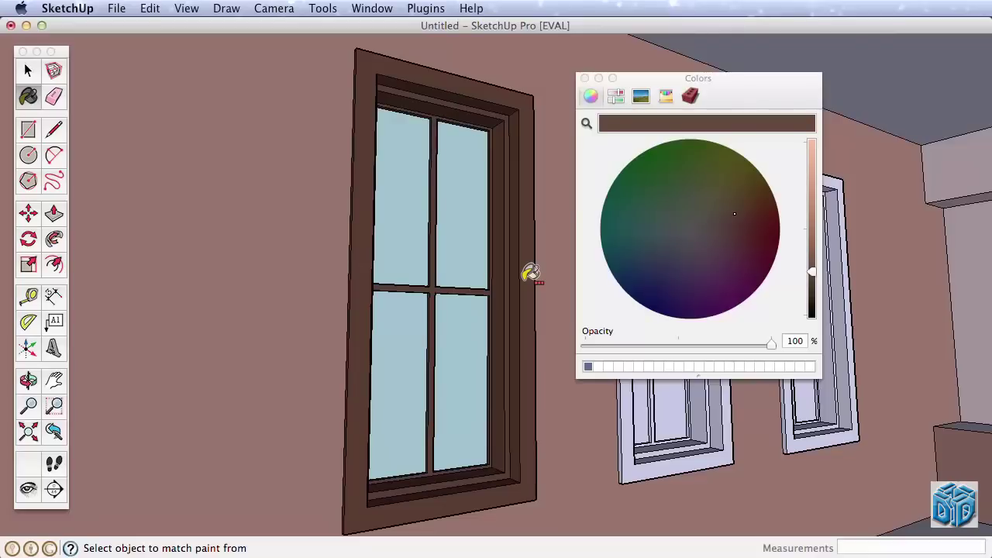
- Sample the light-blue glass and apply it to all four panes of the middle window
drag(746, 83, 316, 71)
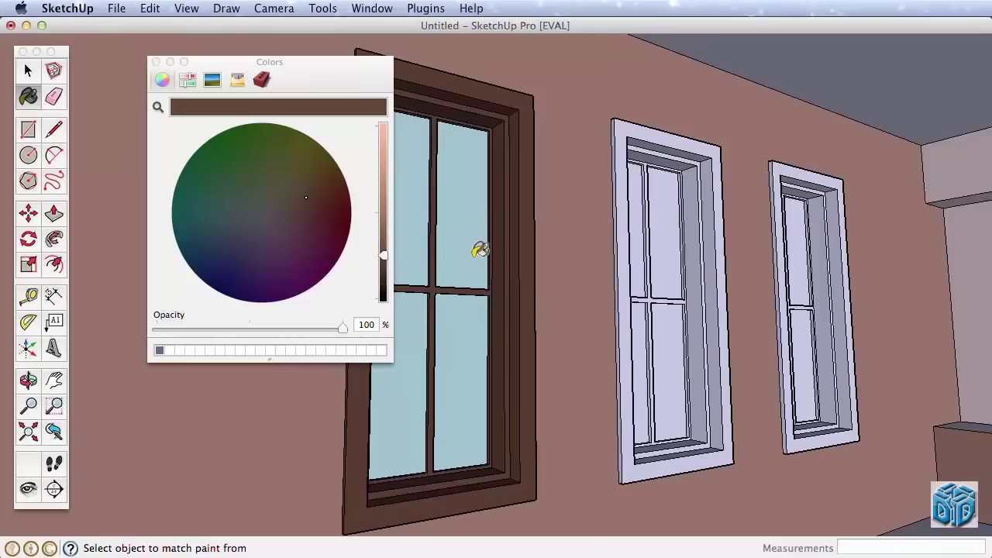
middle_drag(733, 330, 620, 336)
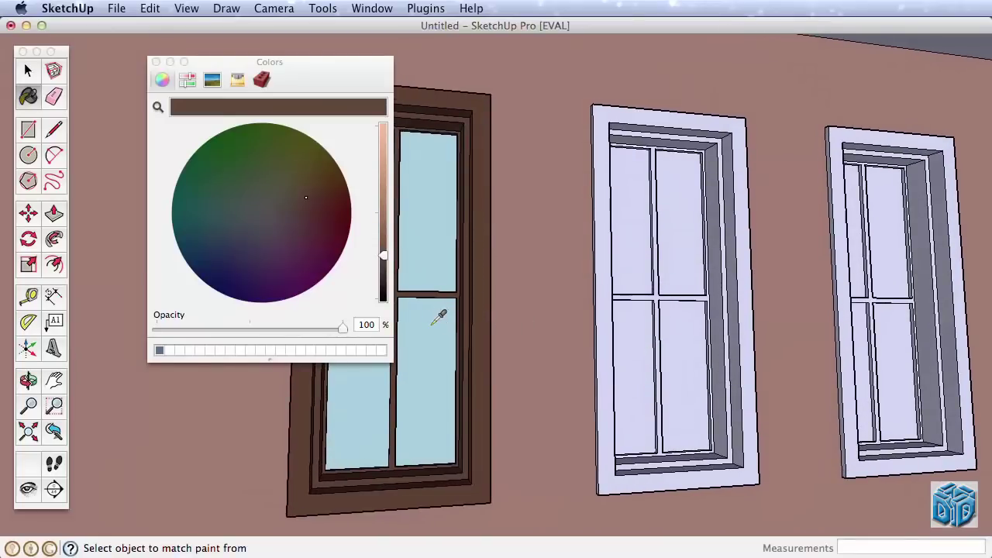
key(alt)
key(alt)
key(alt)
alt+click(434, 323)
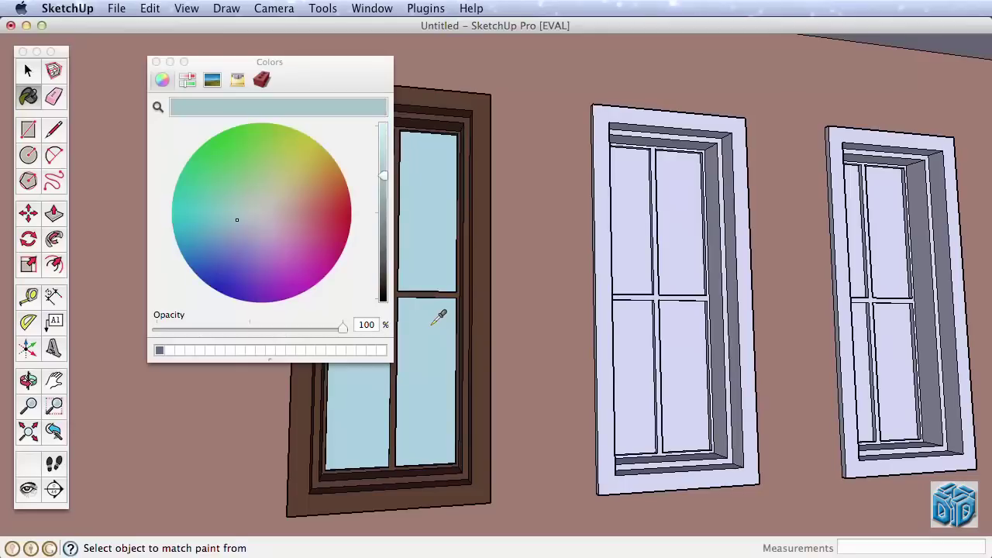
click(634, 240)
click(667, 245)
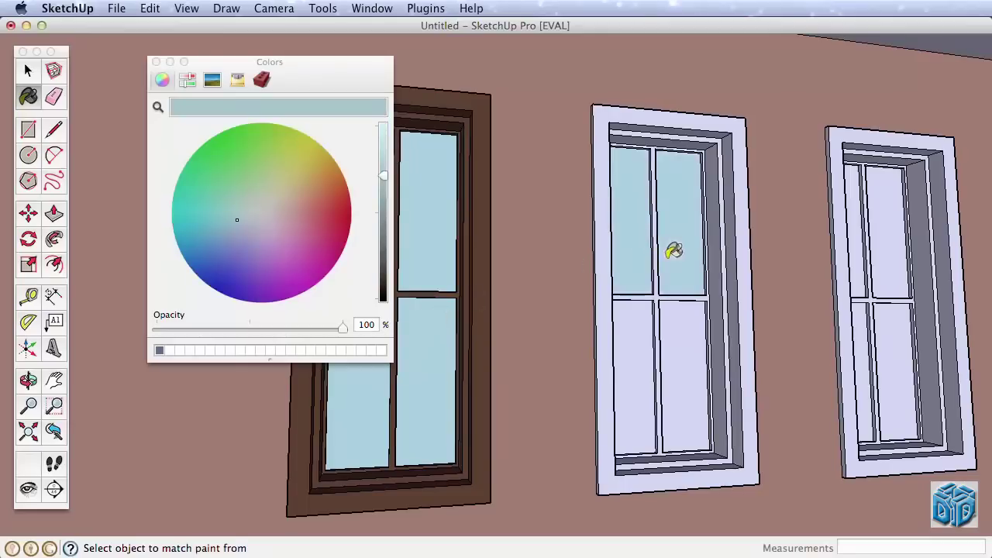
click(686, 314)
click(640, 333)
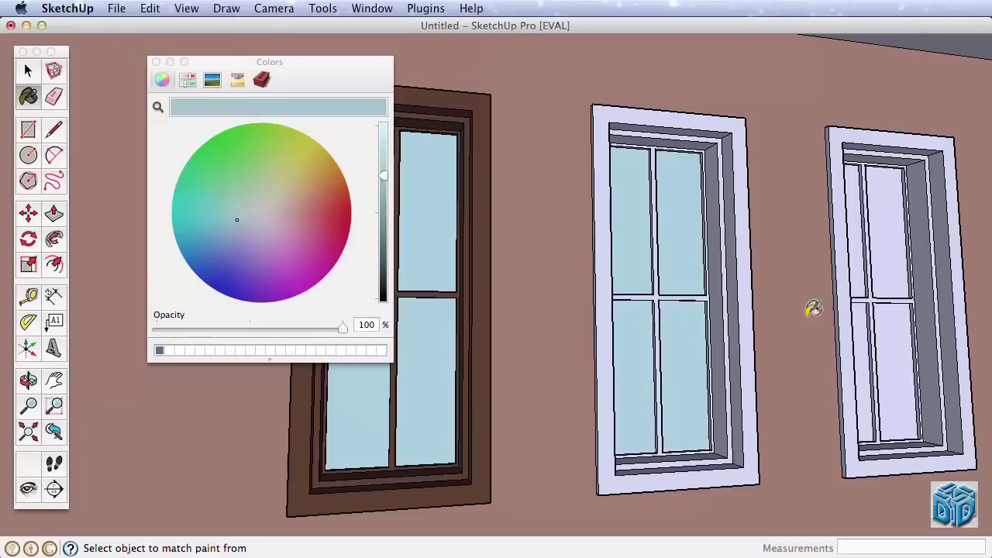
- Apply the light-blue glass to all four panes of the right window
click(862, 285)
click(884, 279)
click(888, 317)
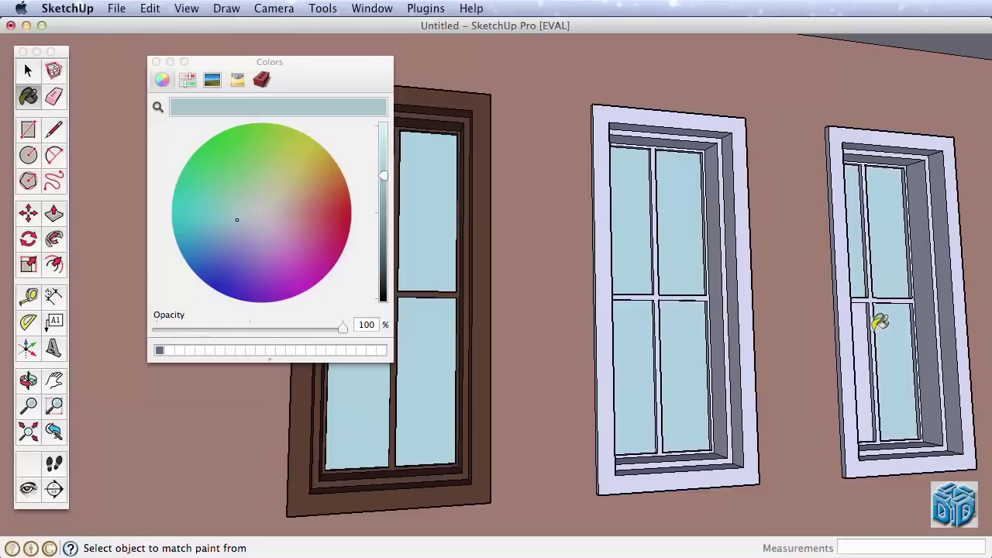
click(864, 326)
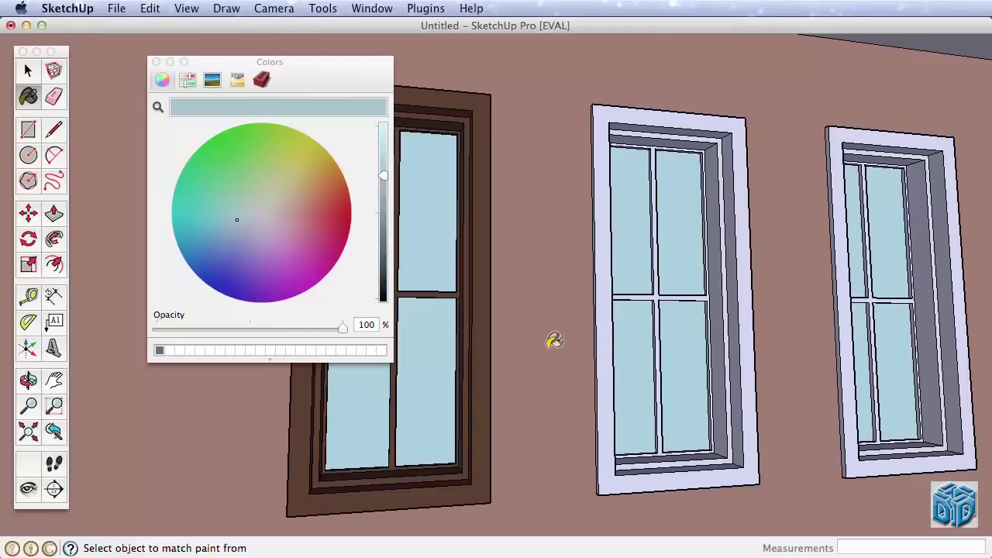
- Sample the left frame's dark brown and paint the middle and right window frames
super+click(483, 341)
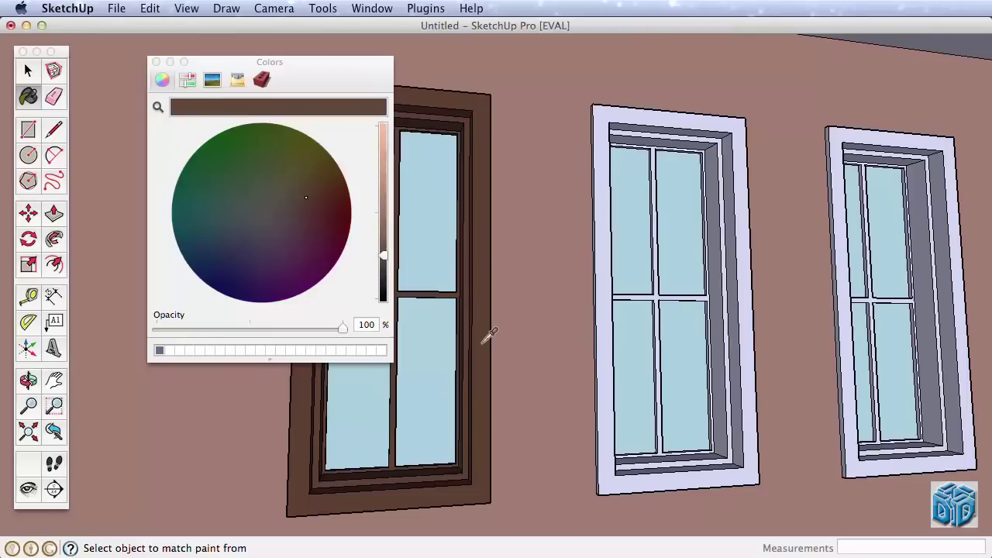
alt+click(610, 300)
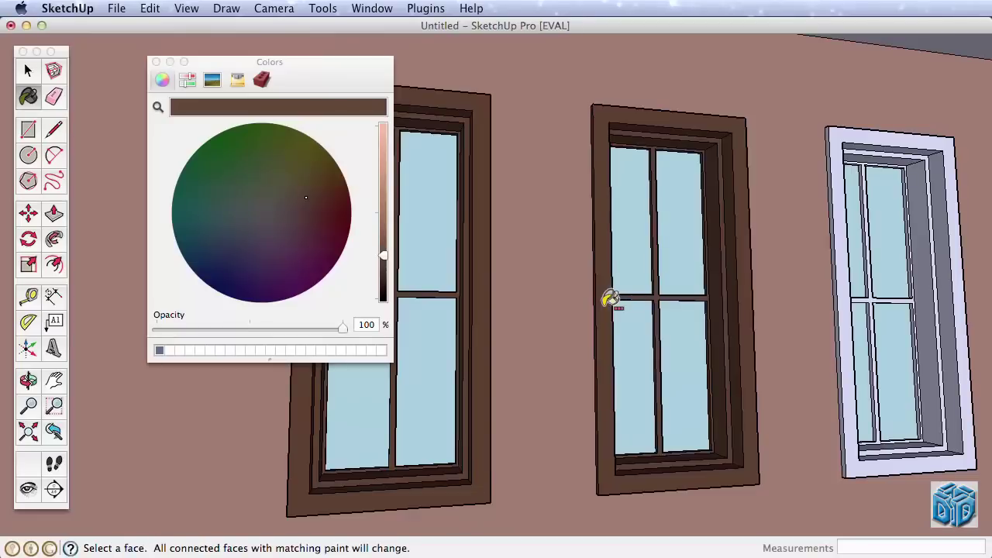
alt+click(850, 303)
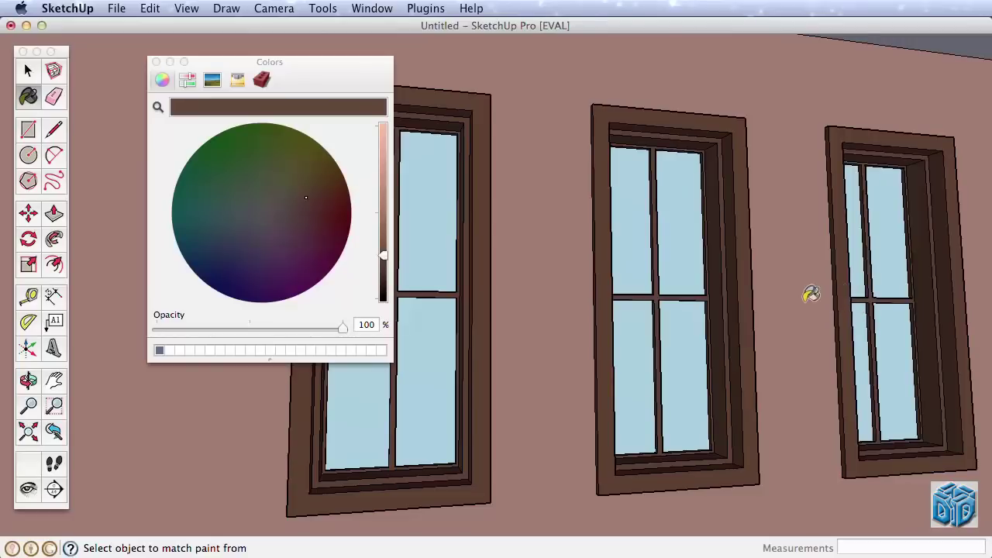
key(o)
mouse_move(694, 303)
mouse_down()
mouse_move(808, 317)
mouse_move(824, 309)
mouse_up()
- Browse the In Model and Stone material collections in the Paint Bucket
key(b)
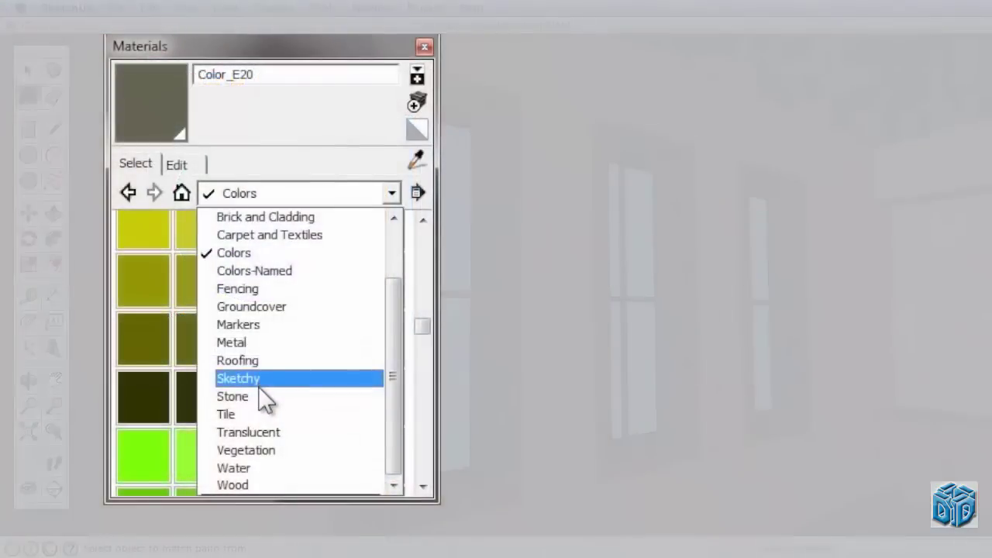
click(181, 194)
click(181, 193)
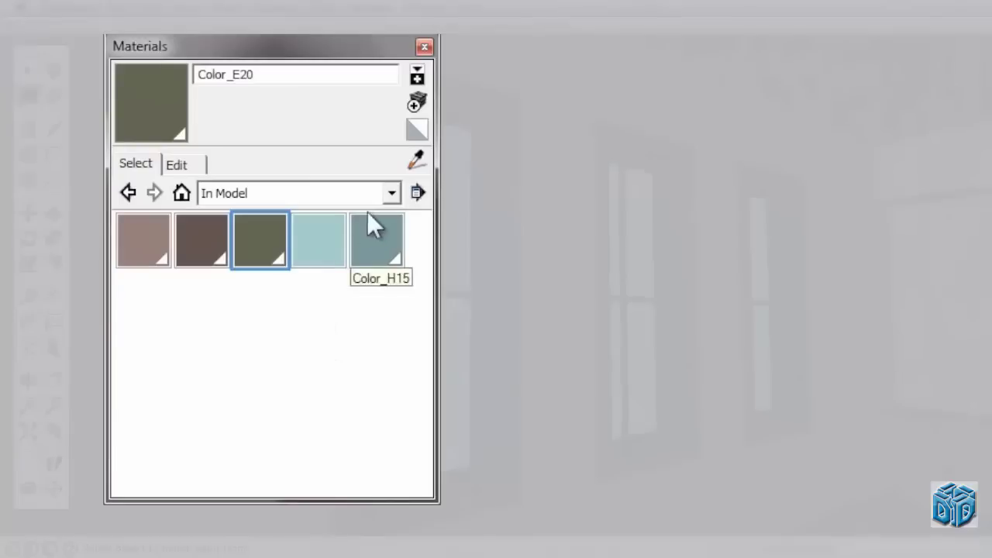
click(394, 194)
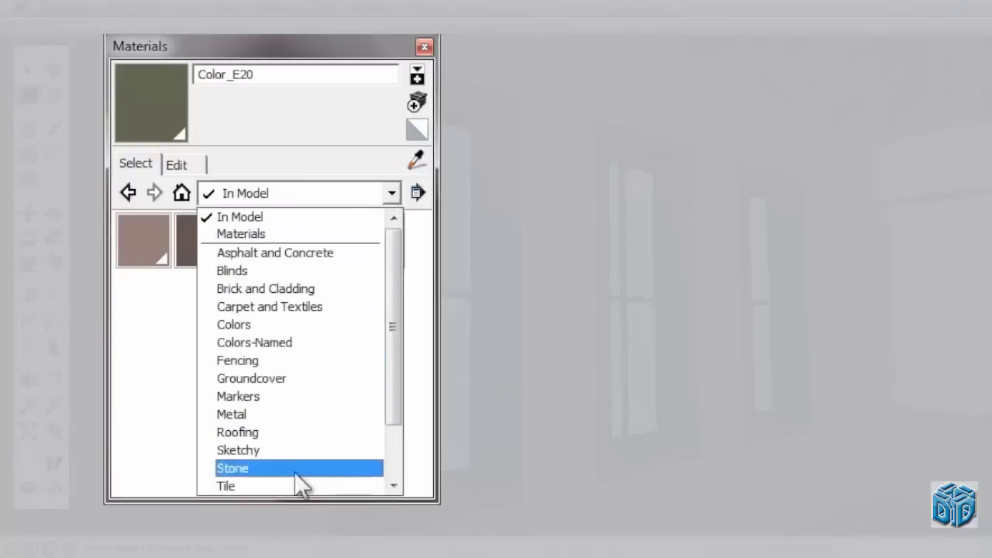
click(265, 468)
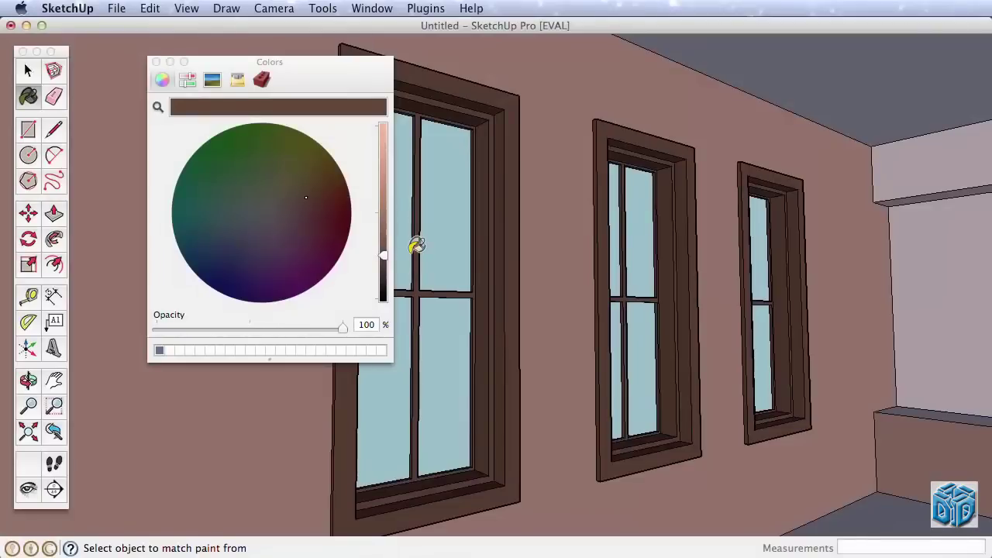
- Choose the dark wood-grain texture from the Wood collection and paint the floor
click(260, 82)
click(284, 133)
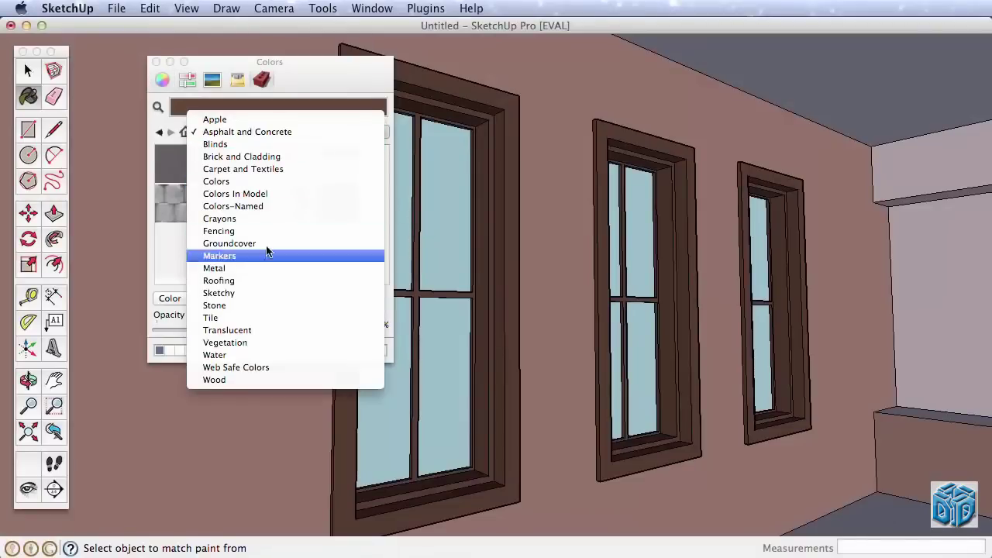
click(232, 380)
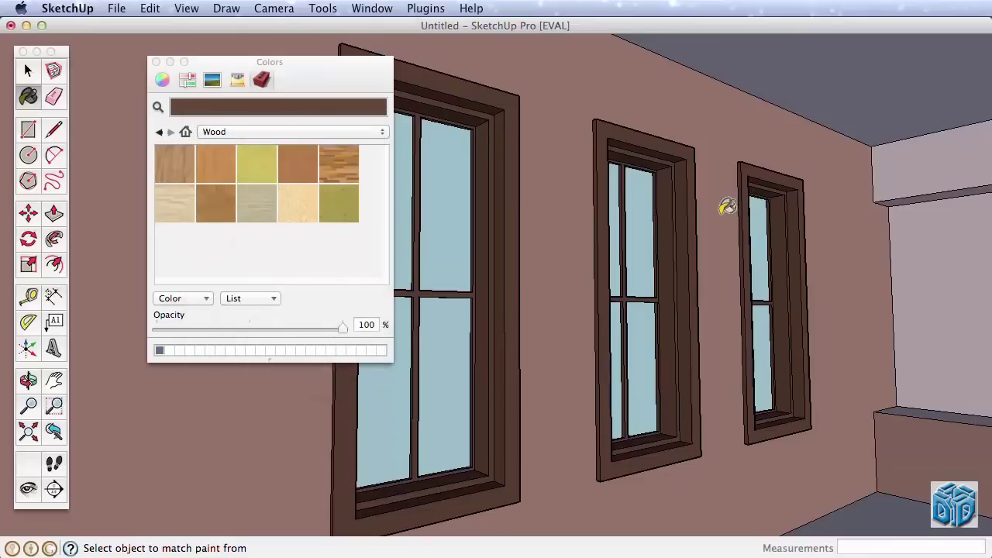
click(341, 161)
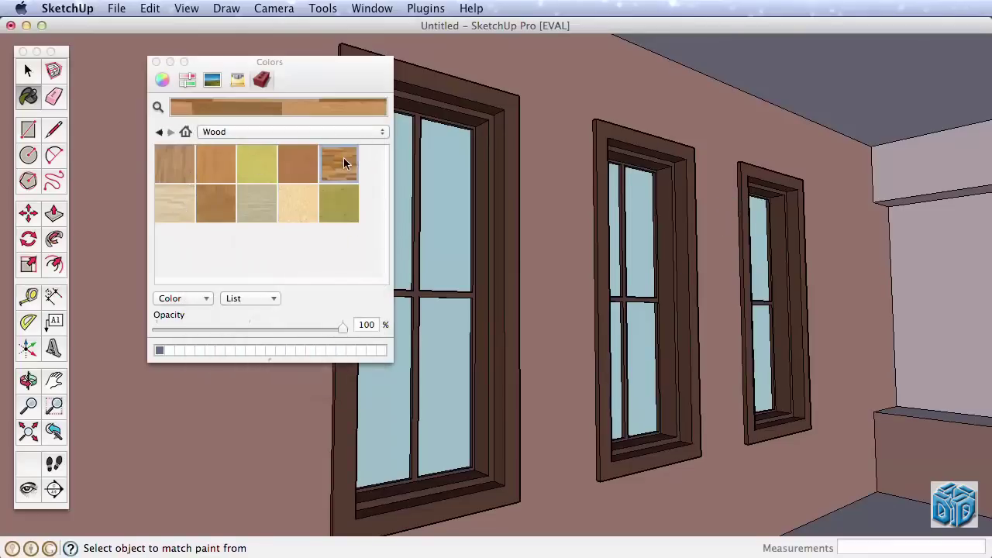
middle_drag(689, 281, 451, 199)
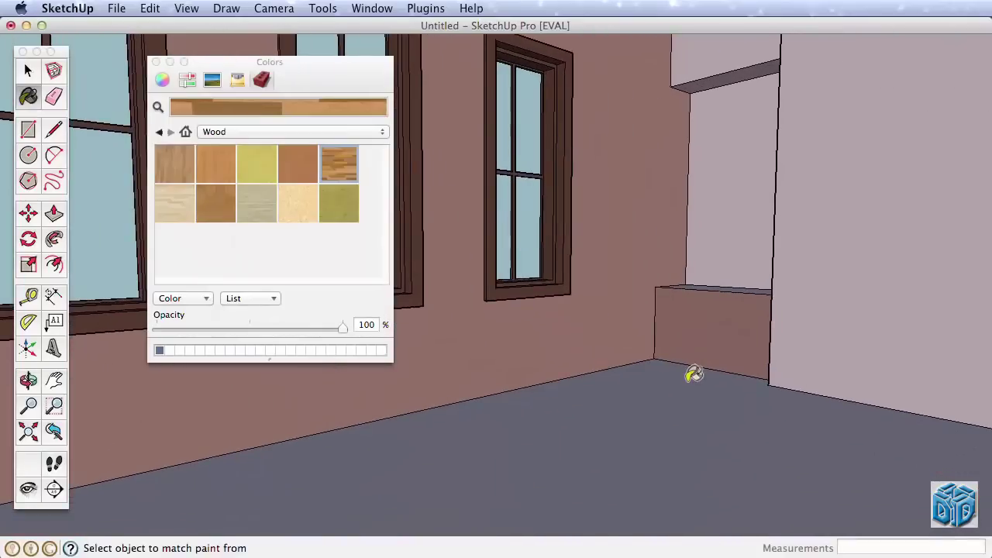
click(688, 380)
scroll(651, 348, down, 5)
mouse_move(651, 348)
middle_down()
mouse_move(473, 403)
mouse_move(522, 406)
mouse_move(597, 361)
middle_up()
key(b)
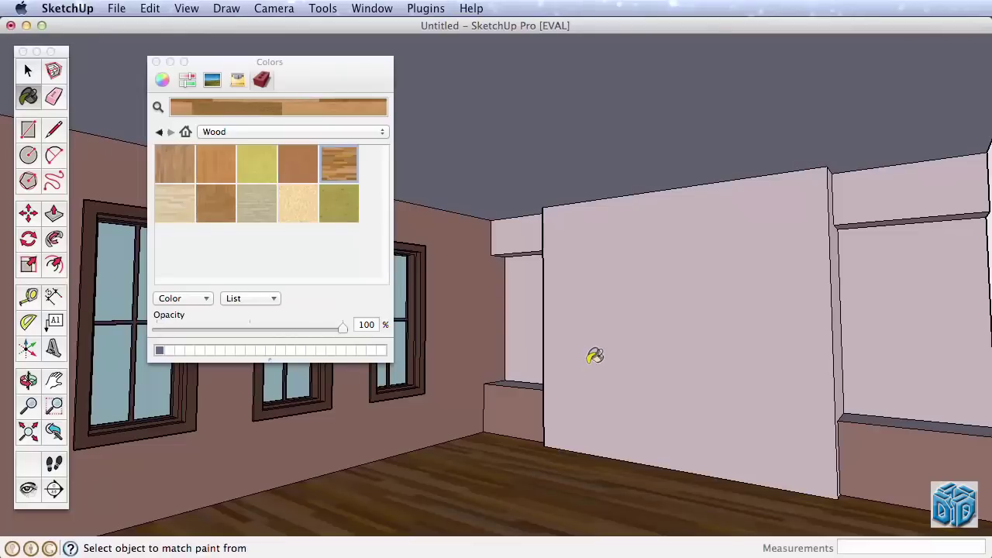
- Close the Colors panel and open the Components browser from the Window menu
click(156, 61)
key(space)
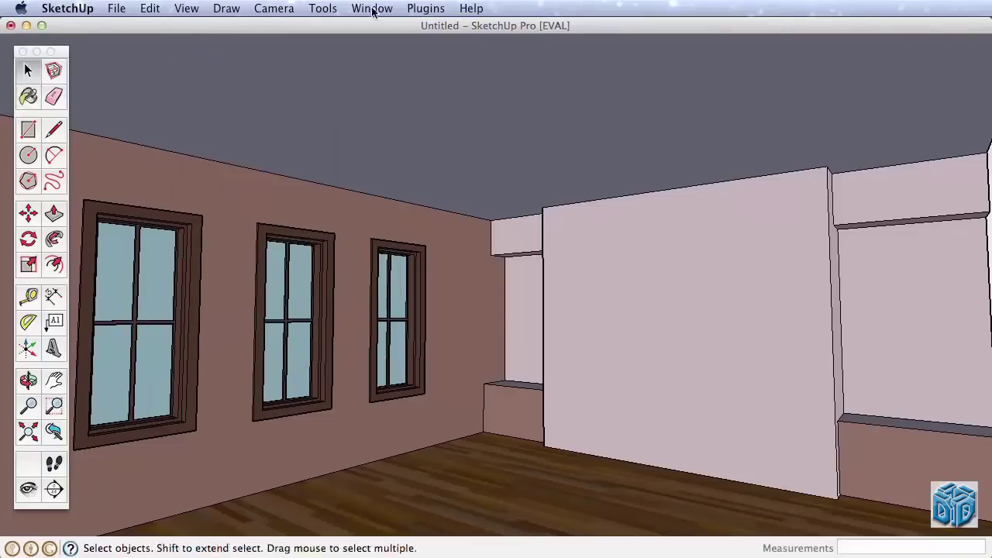
click(372, 9)
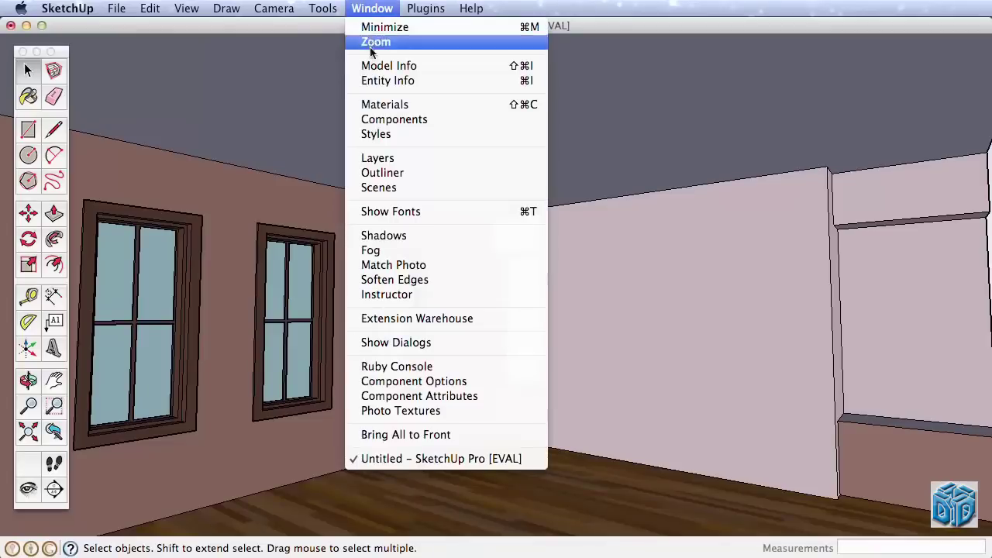
click(436, 120)
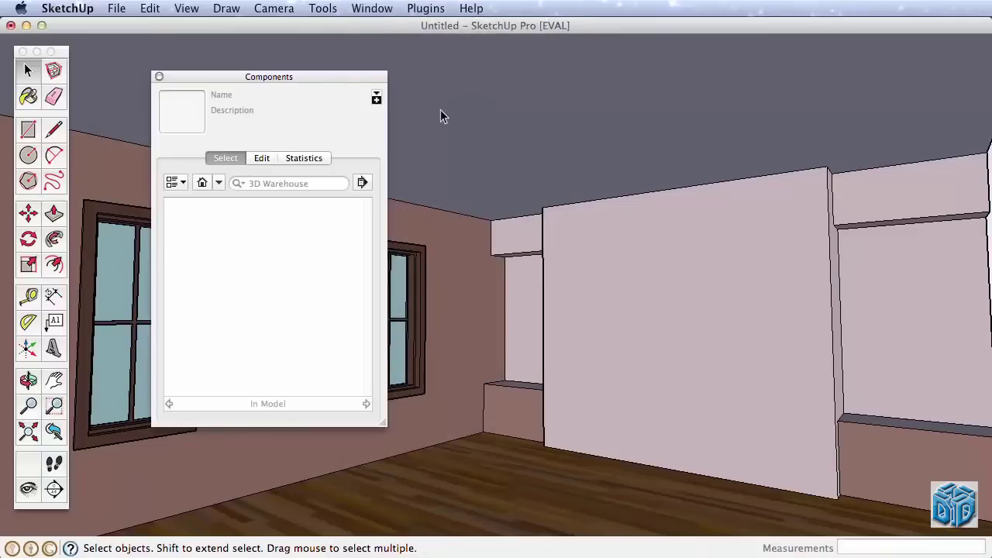
drag(310, 75, 264, 62)
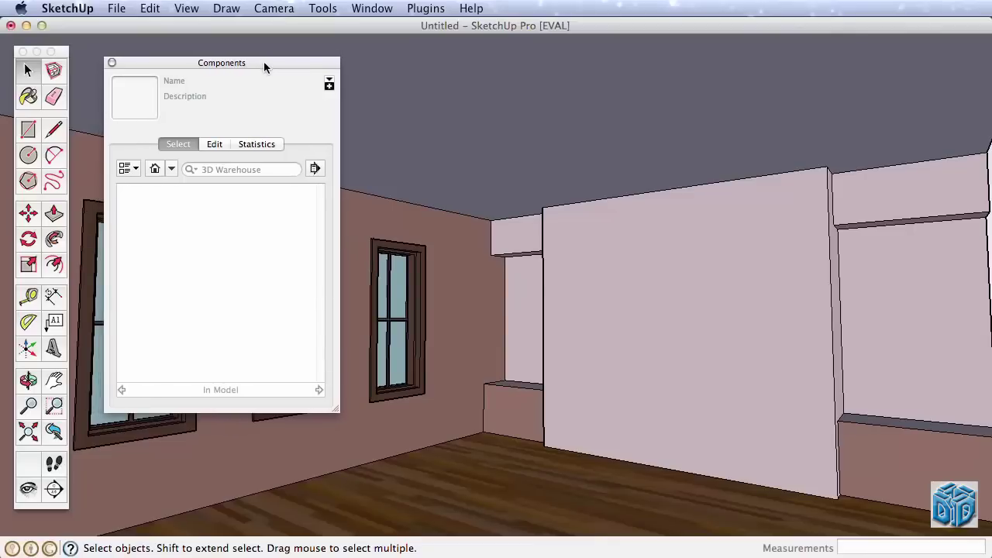
- Search 3D Warehouse for 'chair' in the Components browser
click(263, 171)
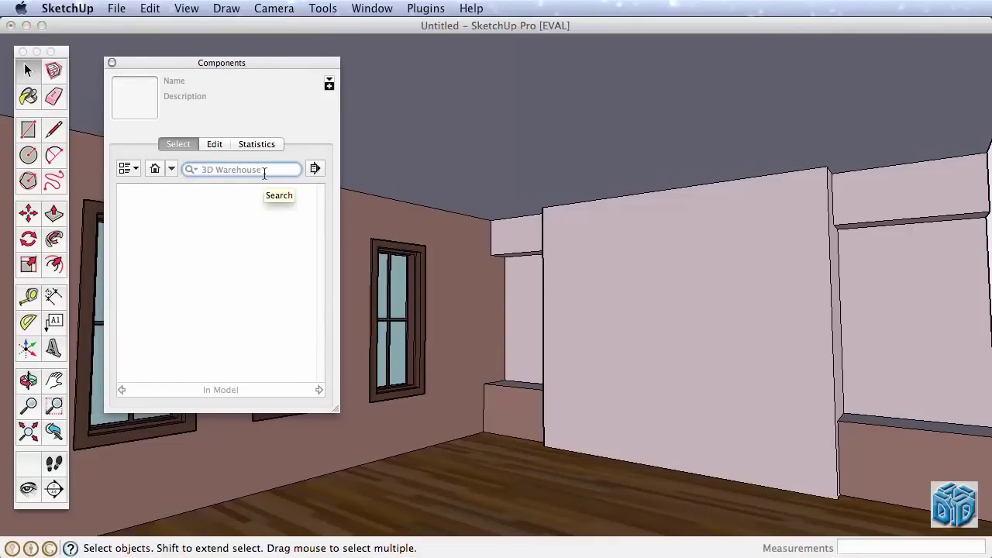
text(chair)
key(Return)
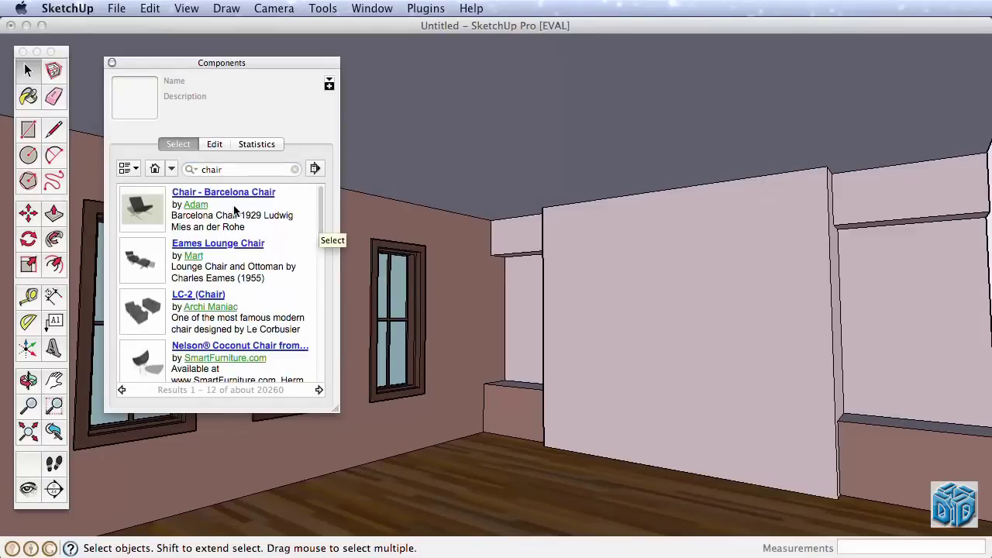
click(202, 169)
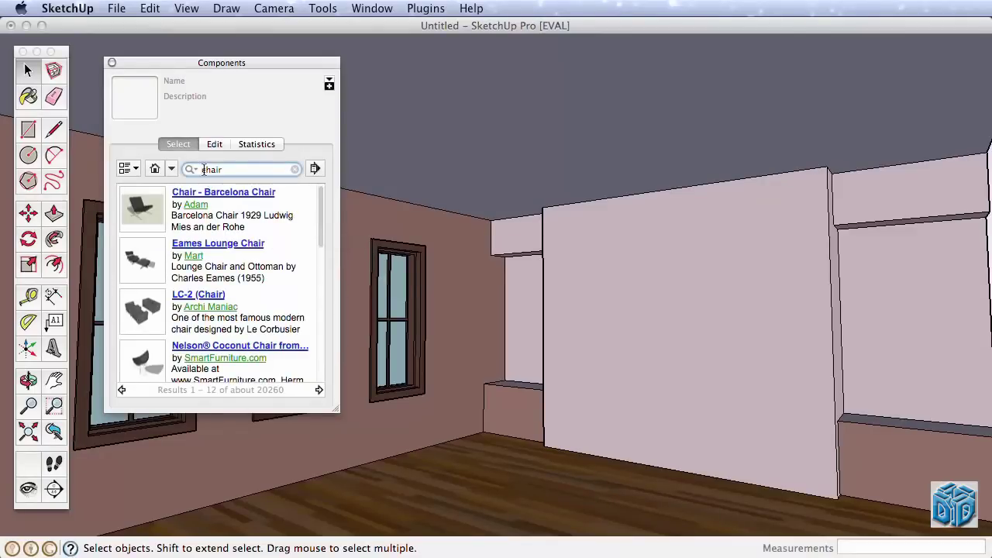
- Search 'morris chair' and place the Morris Chair model on the wood floor
text(morris)
key(Return)
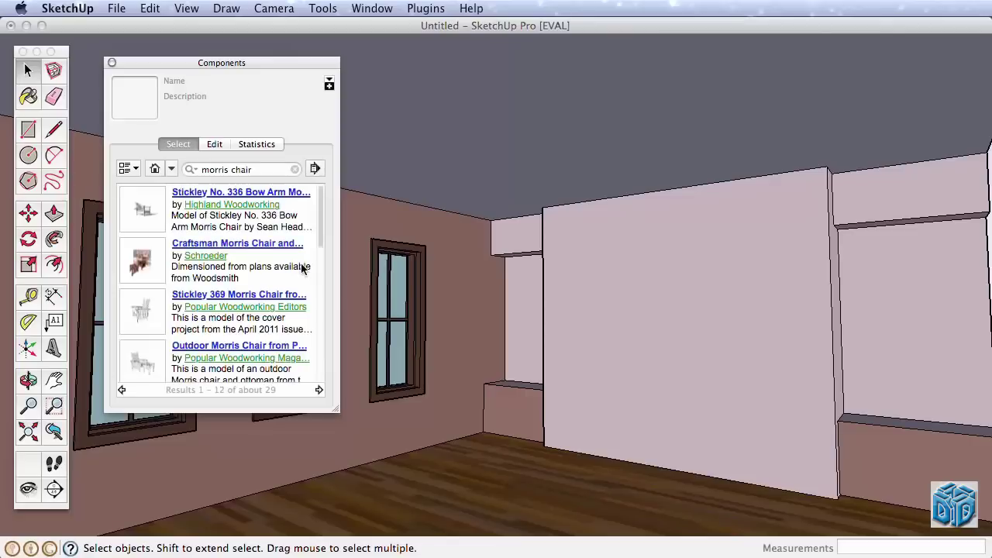
drag(320, 228, 320, 350)
click(144, 293)
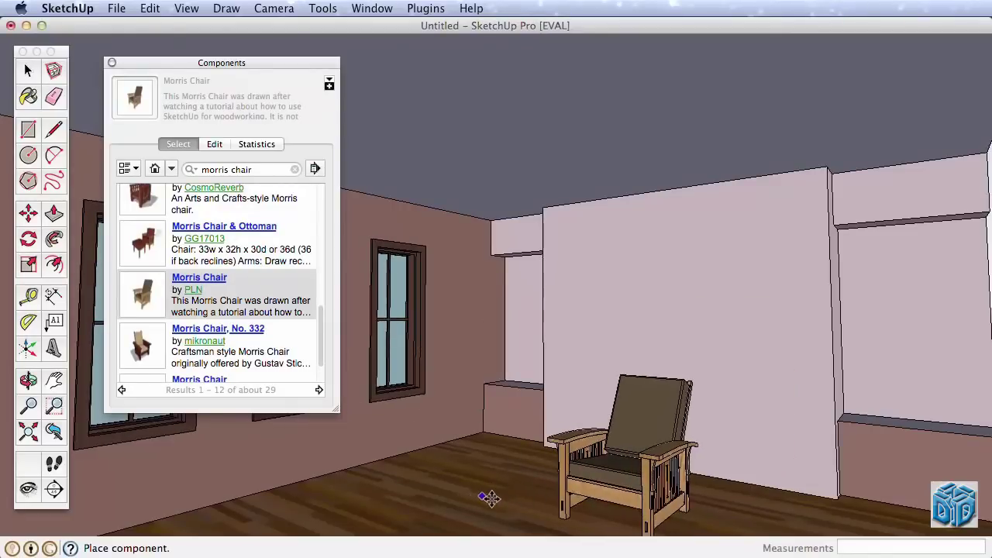
click(660, 452)
middle_drag(660, 452, 679, 378)
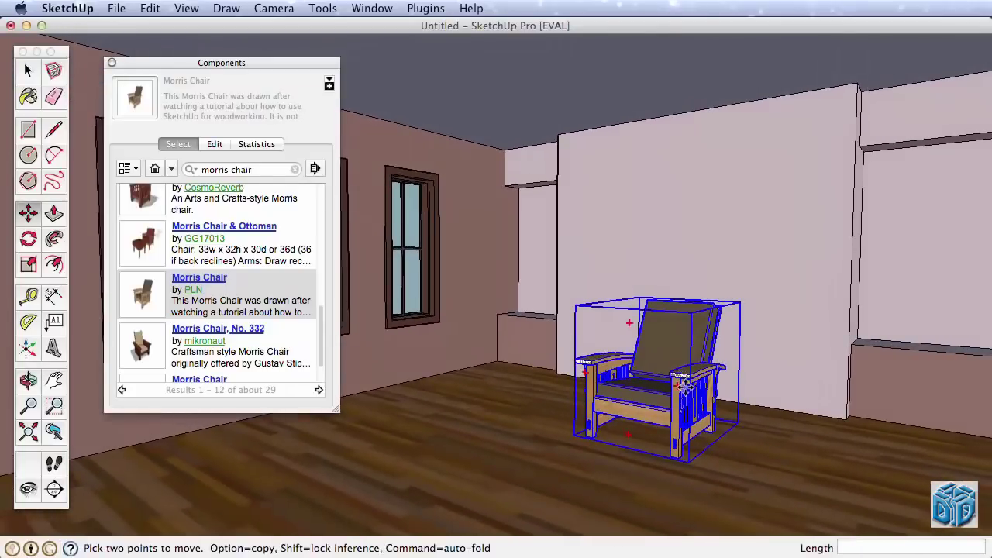
- Close the component browser and move the chair beside the windows, then back by the right wall
click(111, 64)
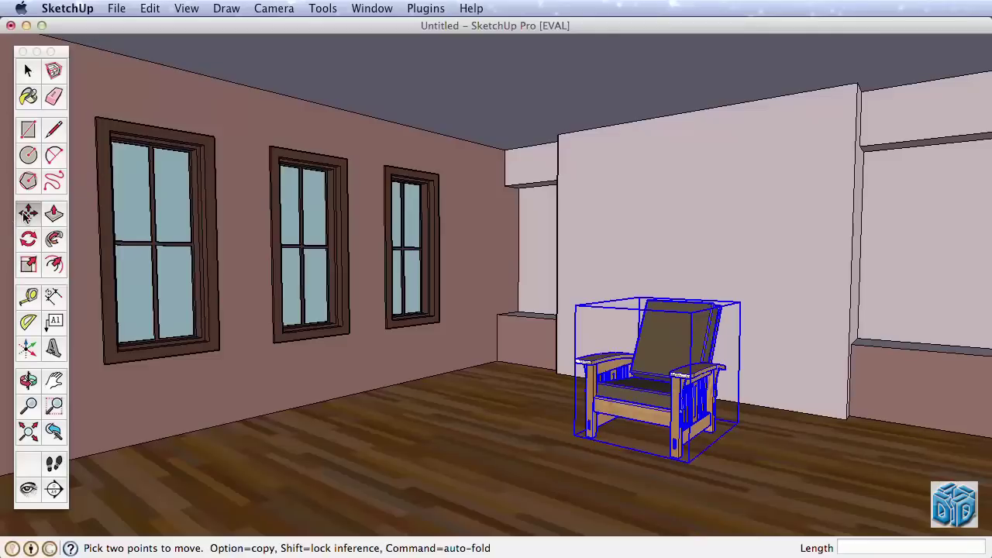
click(624, 450)
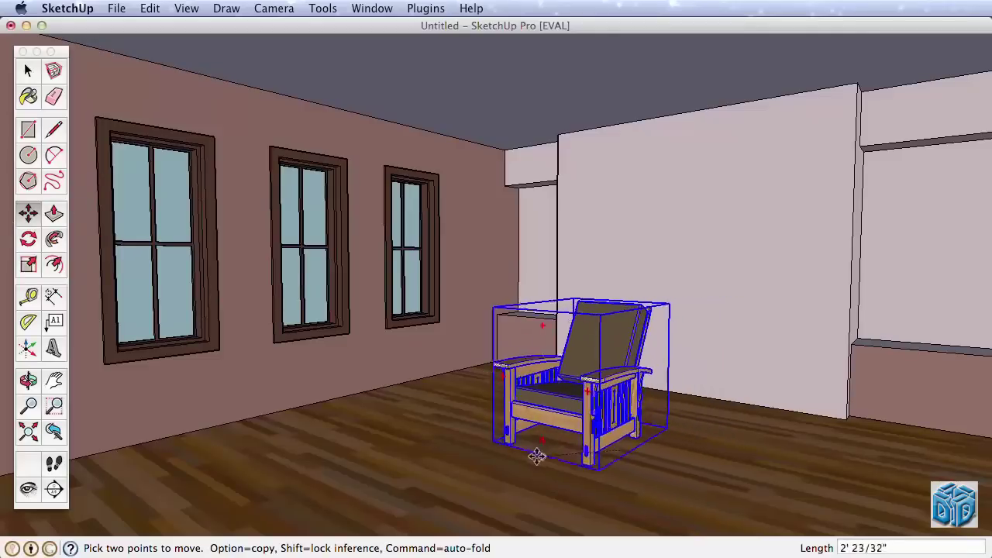
click(348, 472)
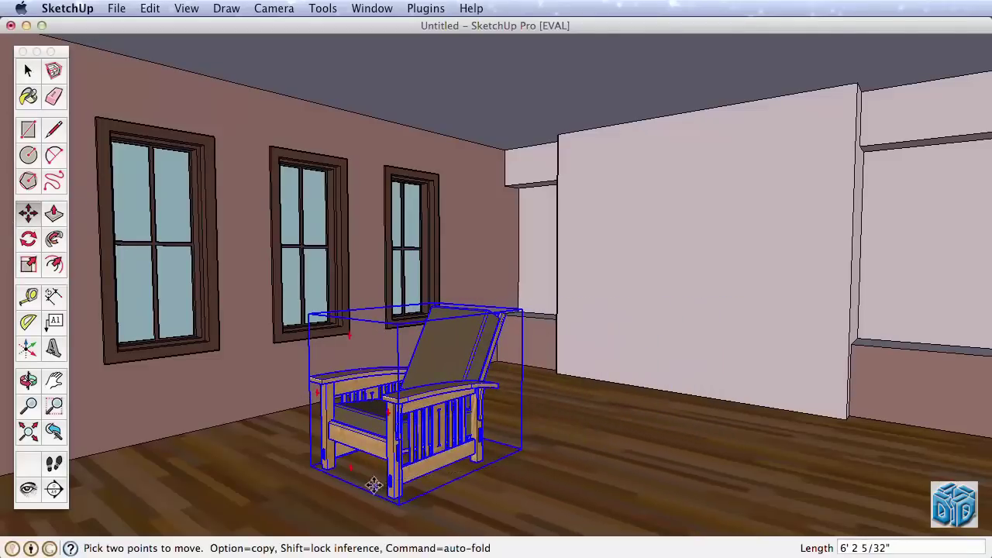
click(395, 496)
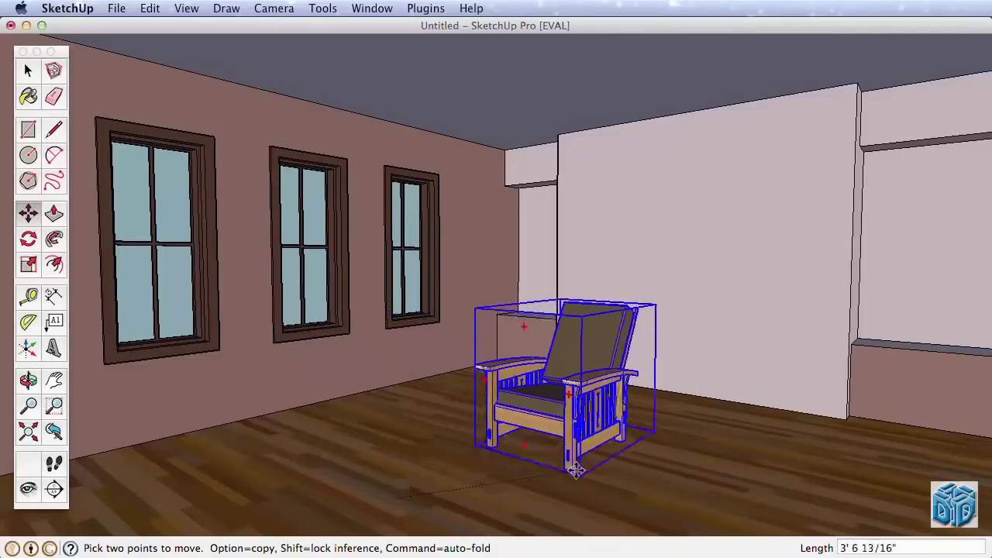
click(635, 463)
- Rotate the chair a quarter turn and pick it up to move toward the windows
key(o)
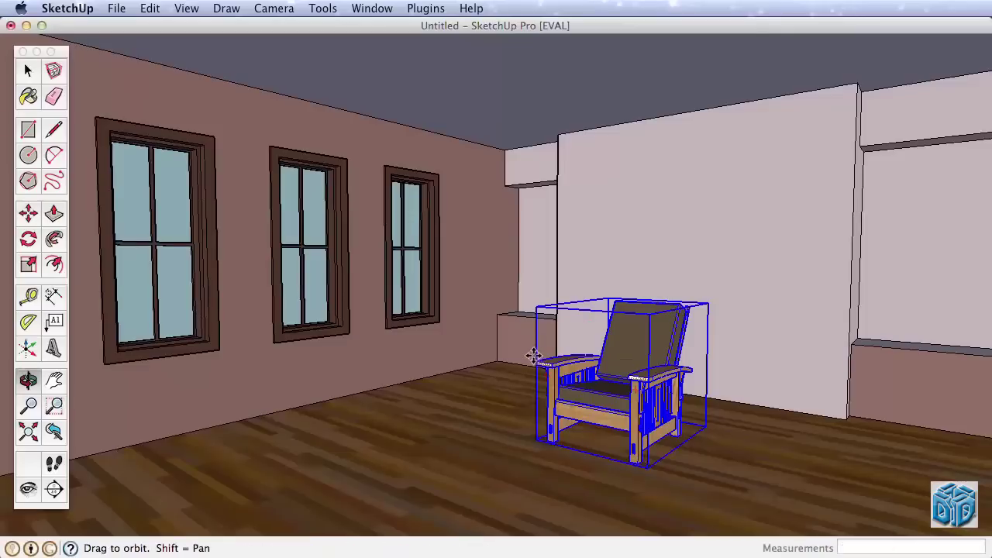
drag(531, 354, 492, 388)
key(m)
scroll(616, 317, up, 3)
key(q)
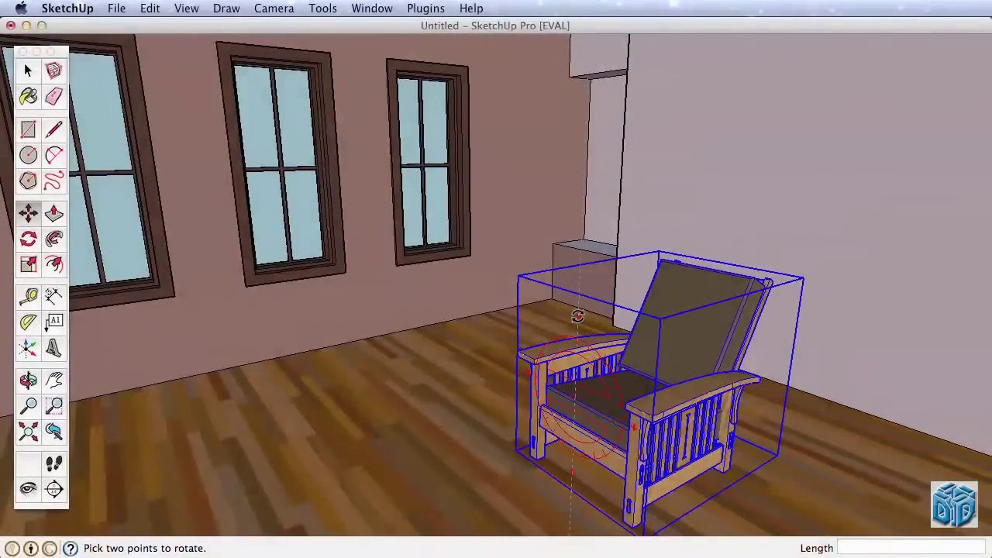
click(577, 316)
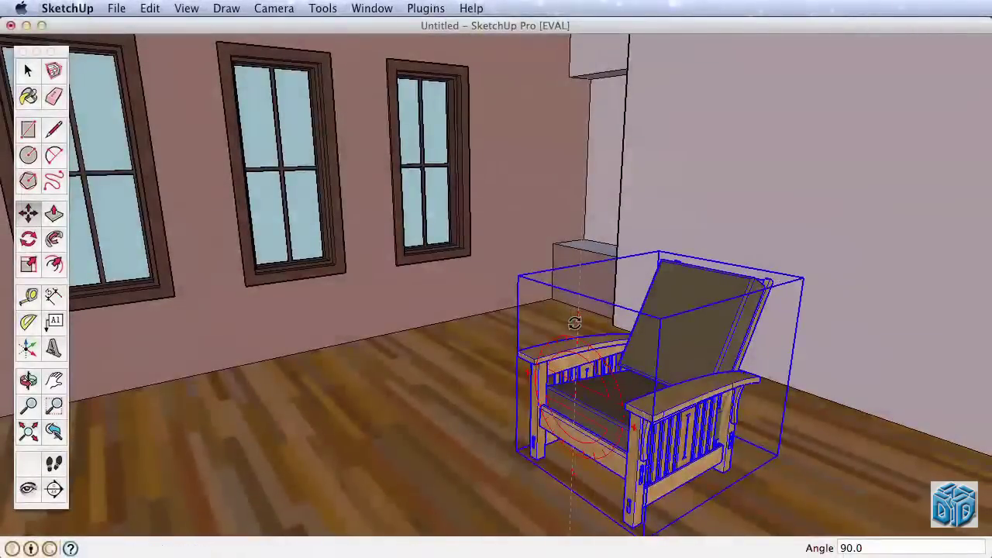
key(m)
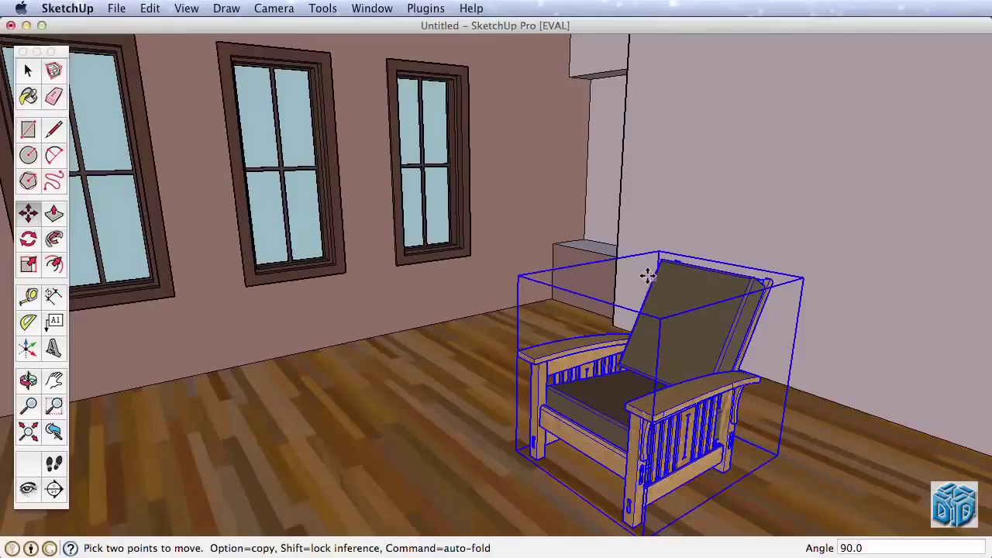
key(q)
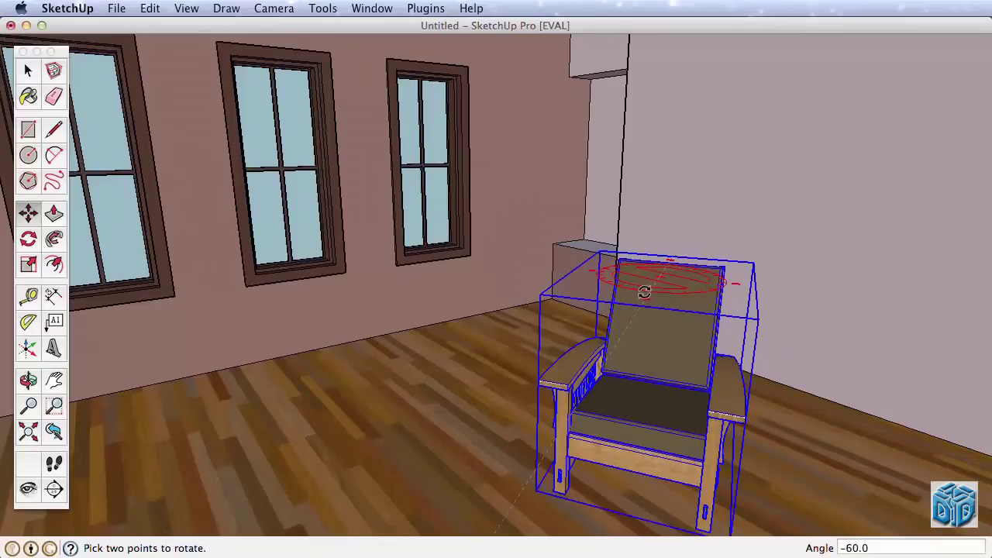
key(Escape)
key(m)
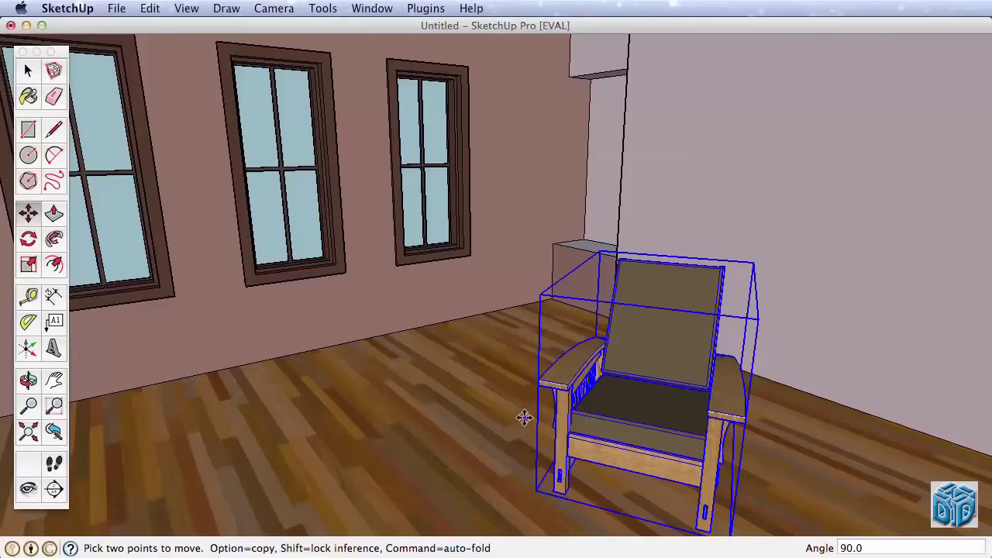
click(505, 443)
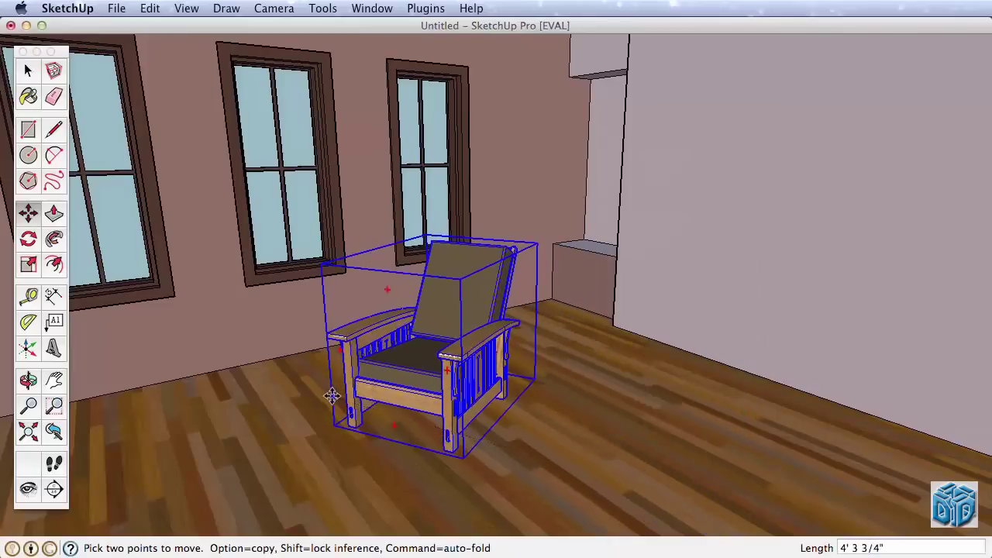
- Move the chair to a new spot, then undo the misplaced vertical move via Edit
middle_drag(573, 387, 581, 385)
click(474, 352)
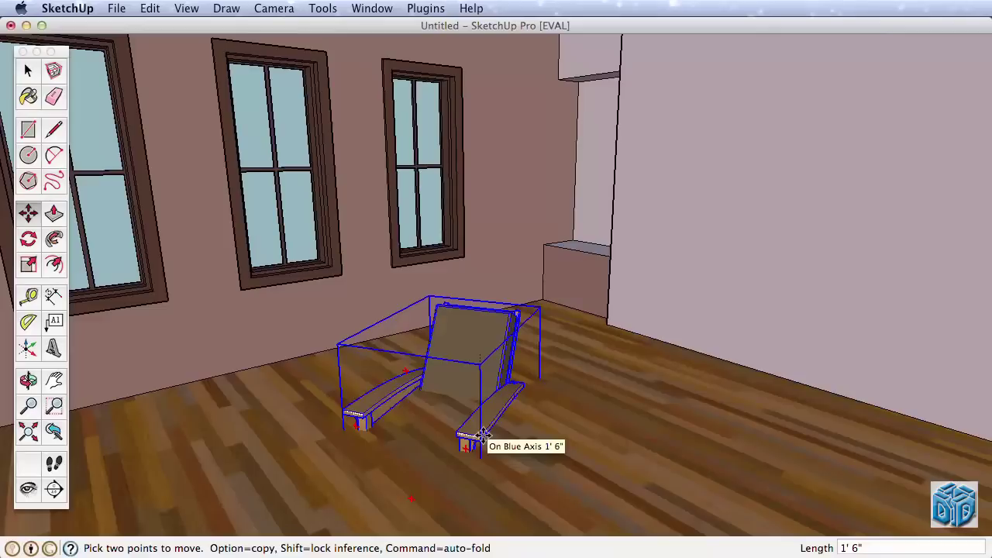
click(482, 434)
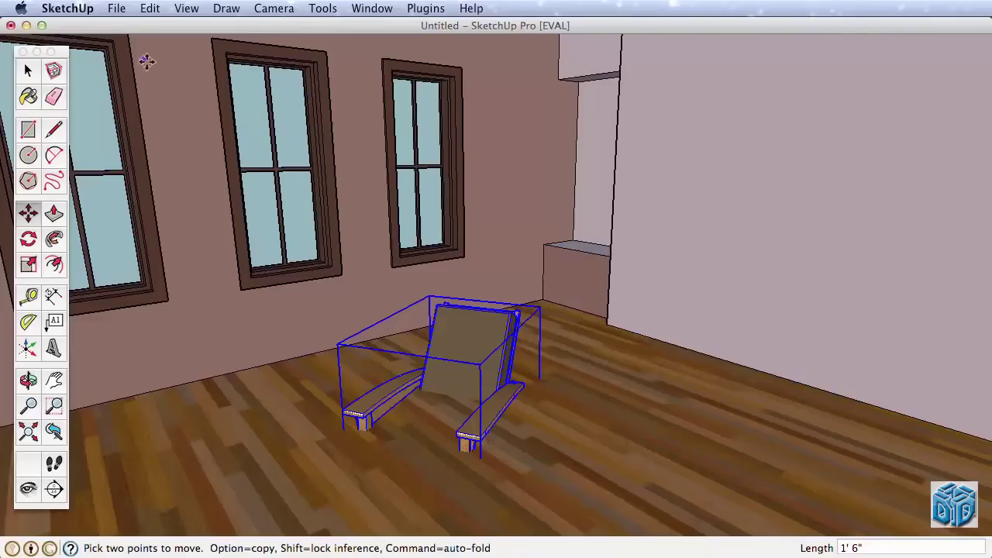
click(152, 7)
click(186, 26)
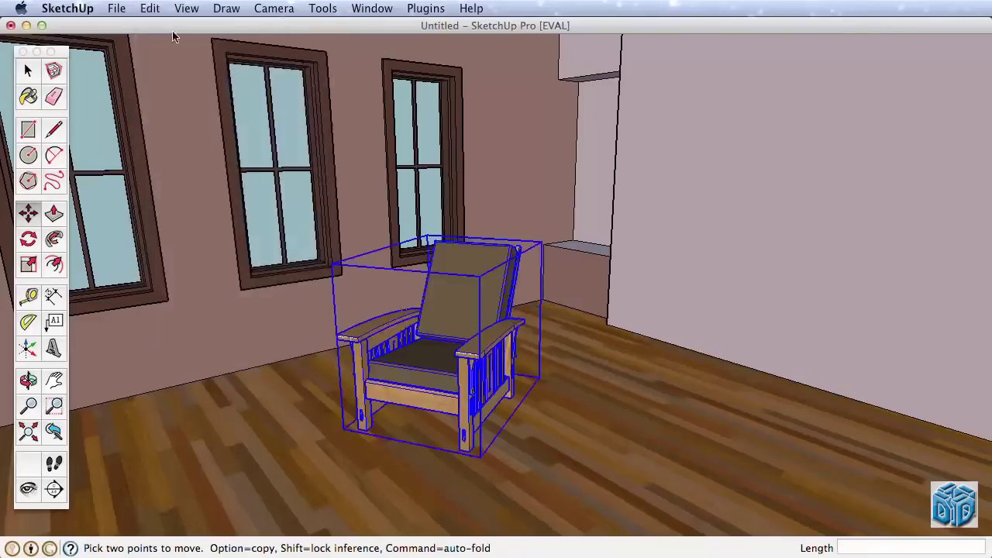
- Slide the chair across the floor toward the back corner by the right wall
click(502, 333)
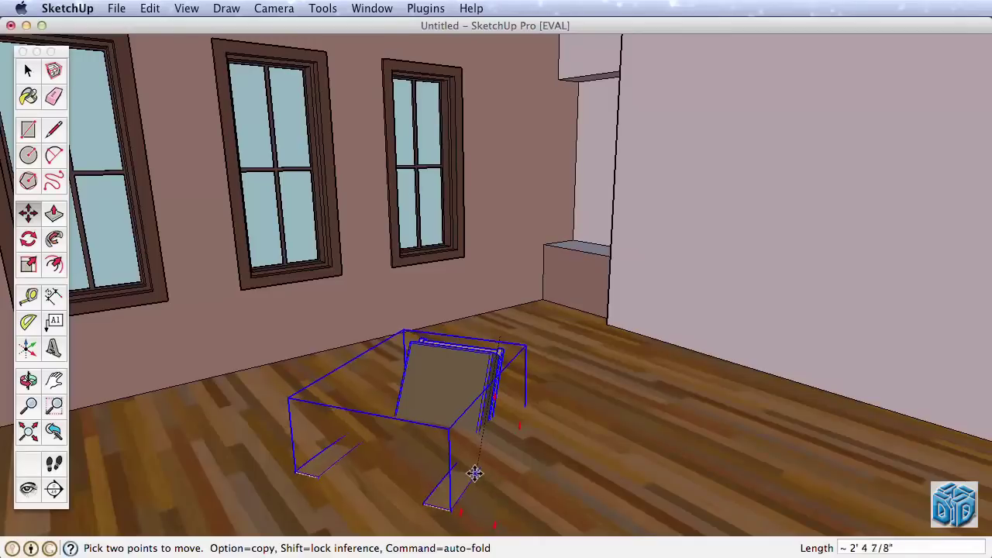
click(471, 446)
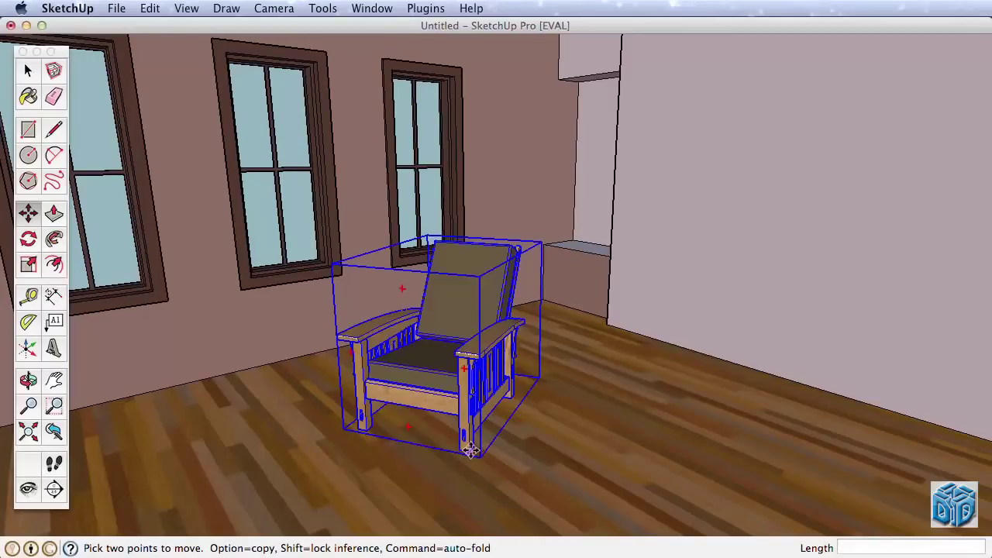
click(471, 449)
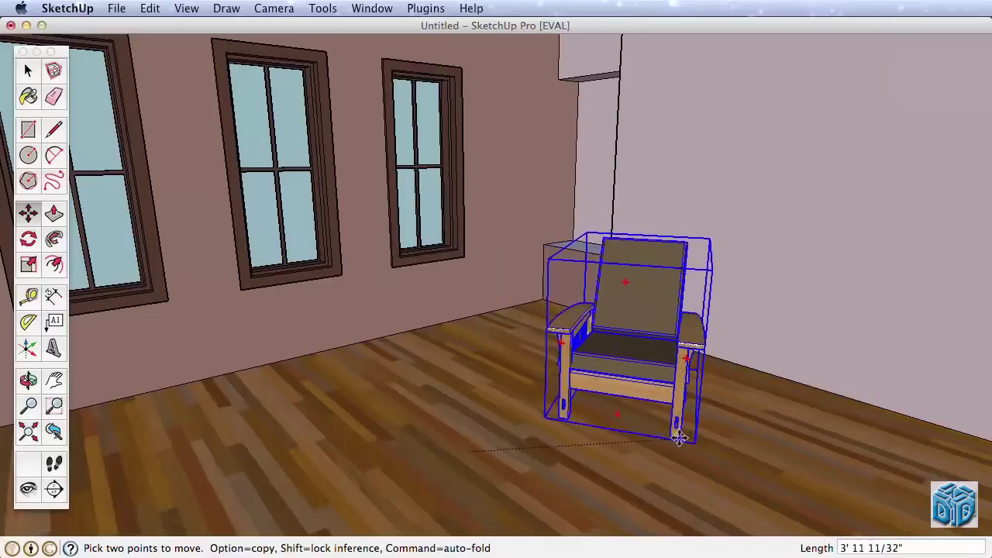
- Drop the chair near the far corner and slide it into place beside the right wall
click(525, 476)
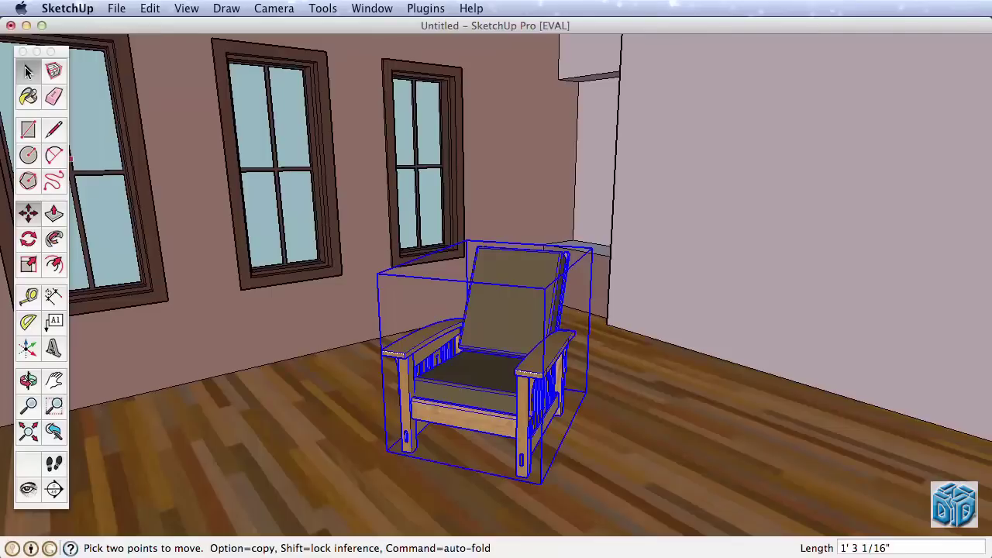
click(28, 71)
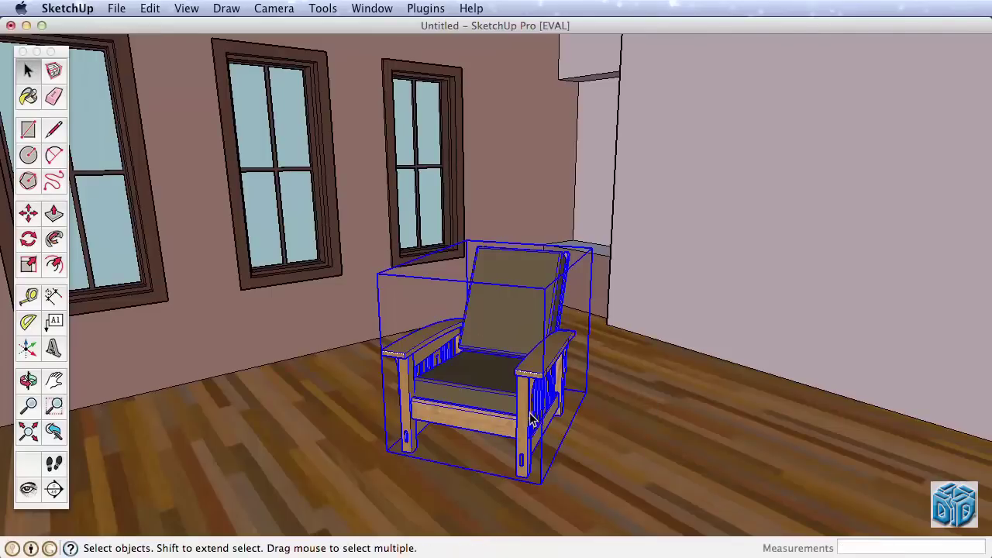
click(28, 211)
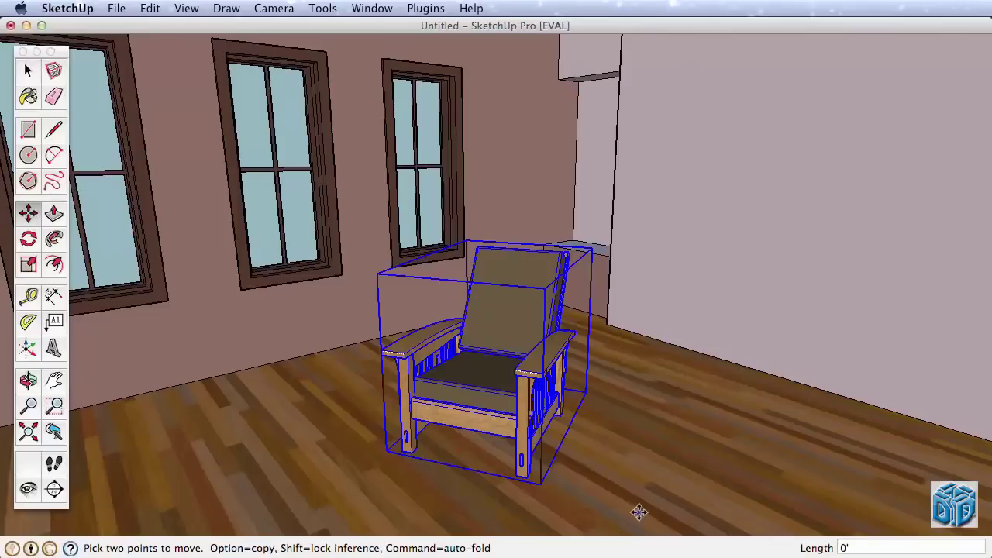
drag(641, 510, 725, 460)
click(724, 460)
- Undo an accidental move that put the chair onto the right wall
click(695, 453)
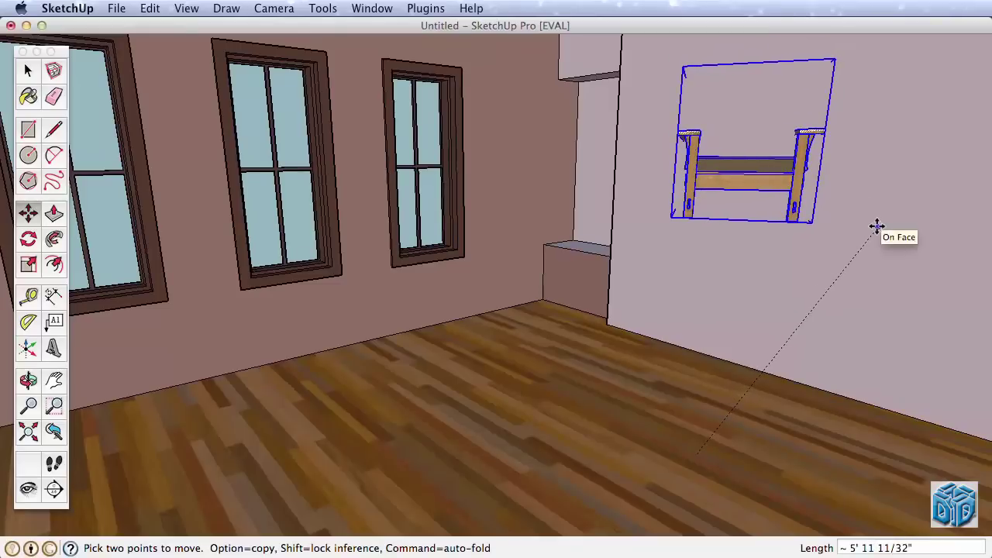
click(876, 226)
click(150, 9)
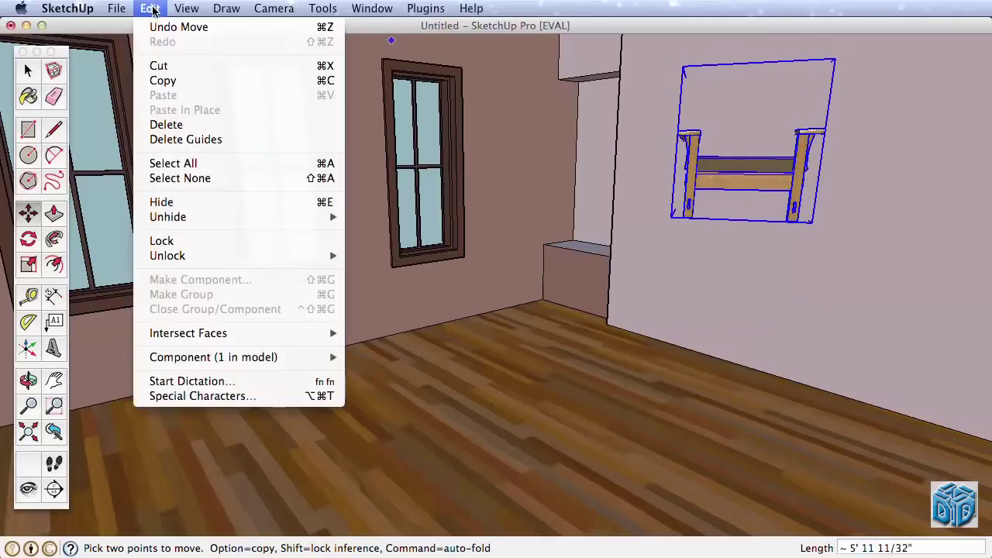
click(164, 27)
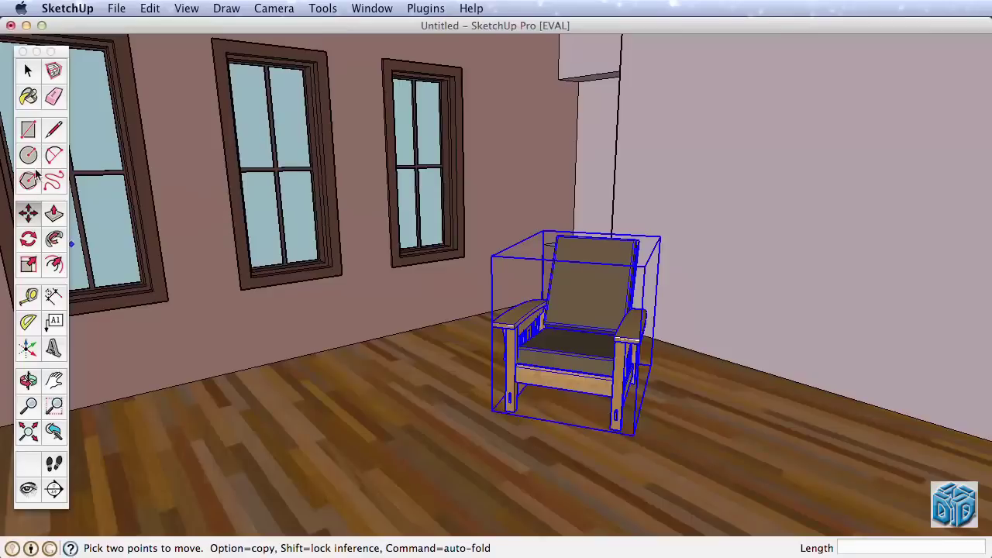
- Copy the Morris chair to a spot right of the first one
click(689, 426)
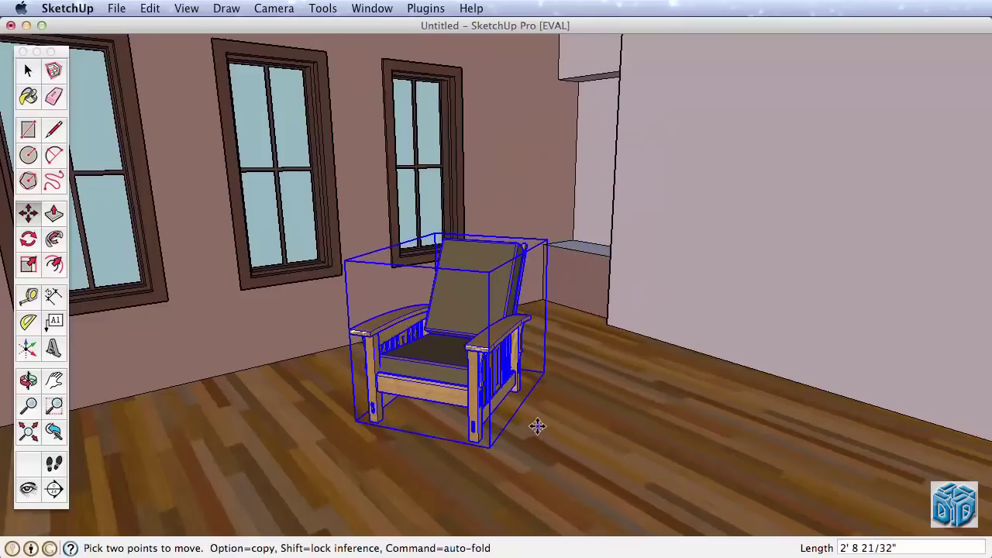
click(533, 427)
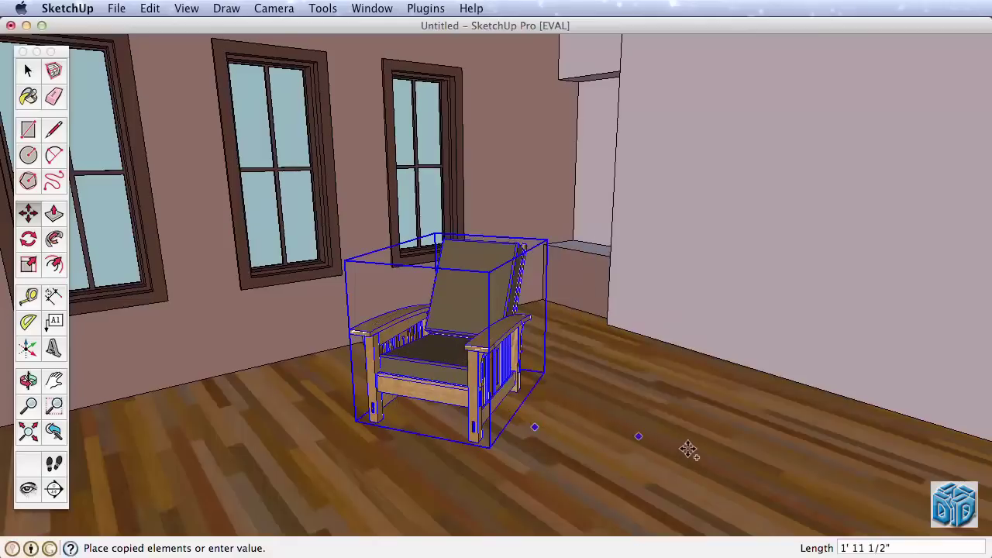
click(783, 476)
middle_drag(481, 348, 581, 355)
middle_drag(706, 324, 655, 365)
- Rotate the copied chair by -75 degrees so it angles toward the first
text(q-75)
key(Return)
key(m)
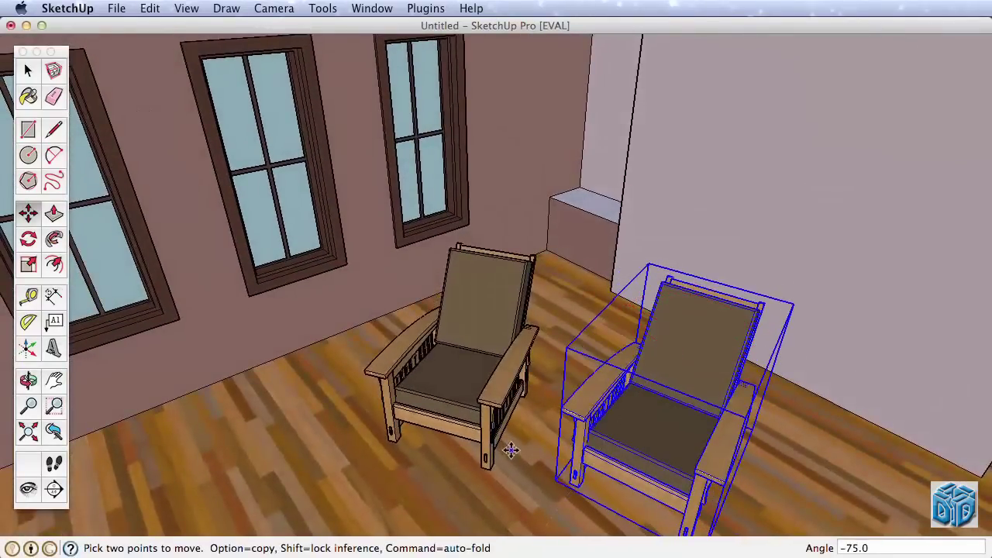
click(511, 450)
middle_drag(558, 476, 575, 407)
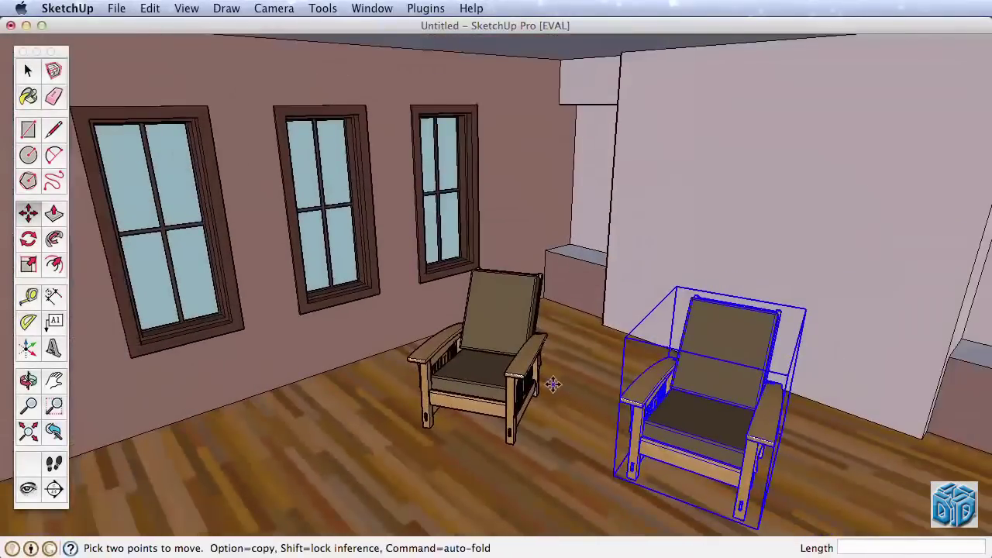